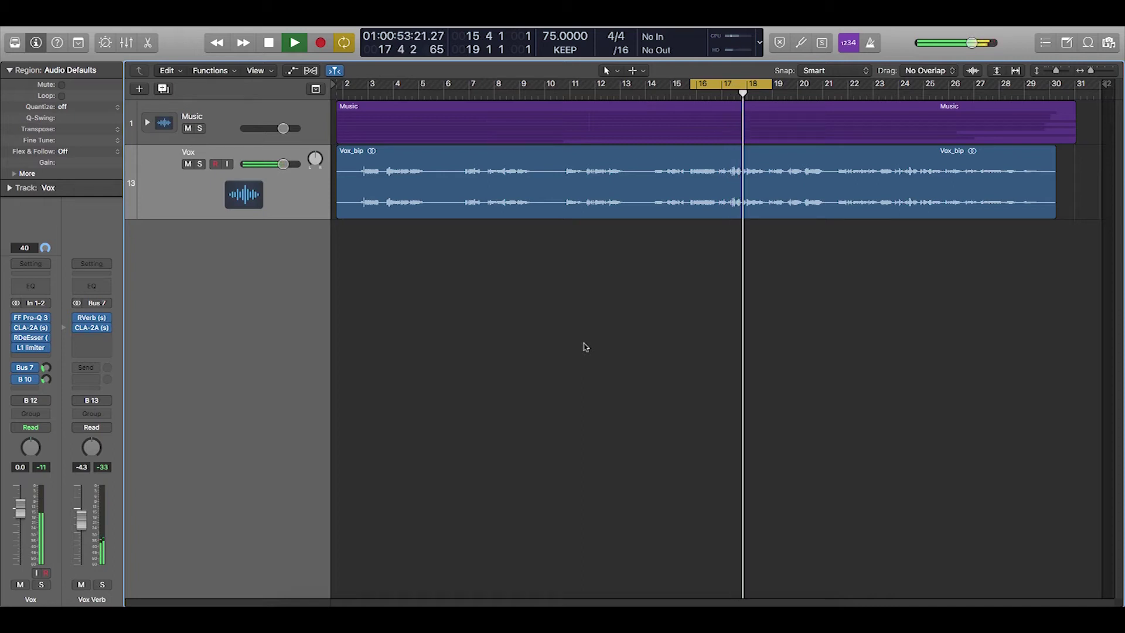
# - Stop playback and select the Vox track
pyautogui.press('space')
pyautogui.click(300, 186)
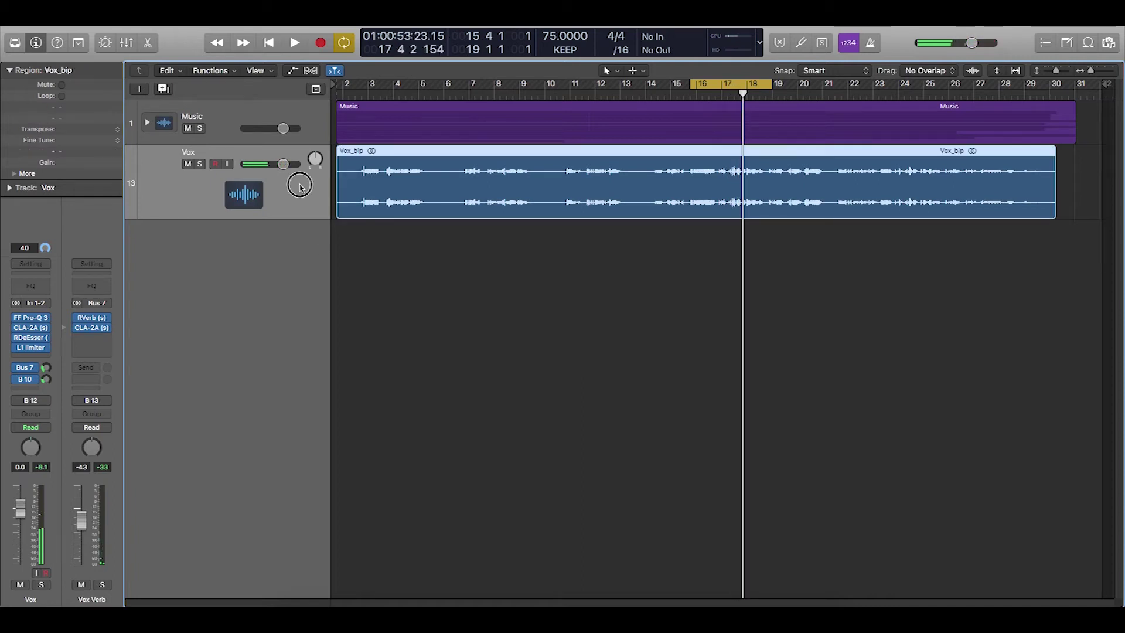
pyautogui.click(606, 330)
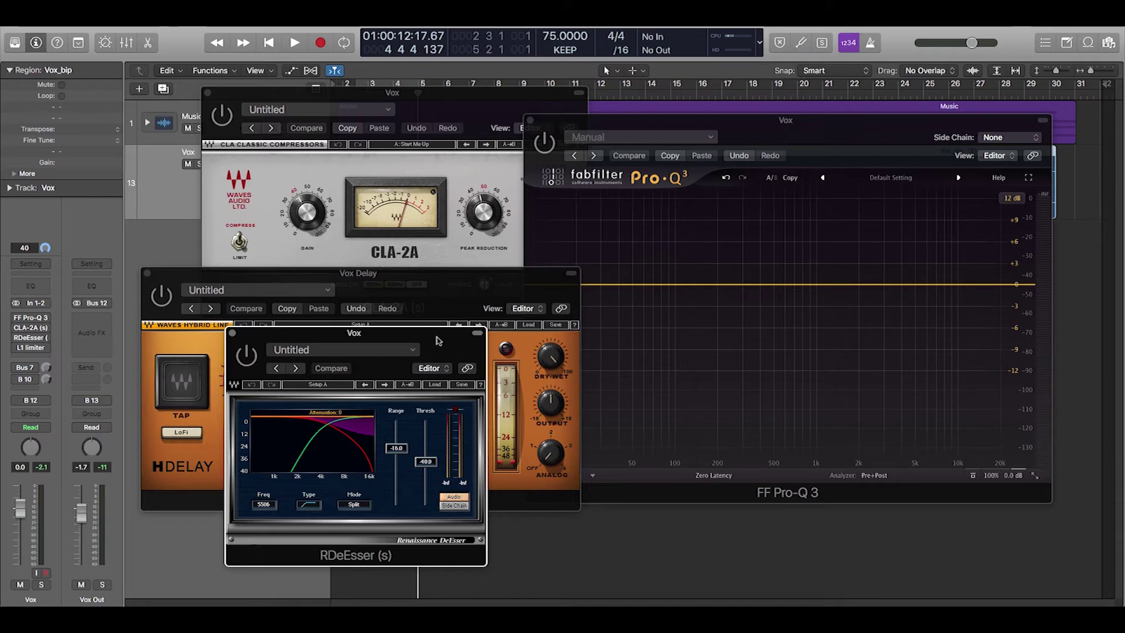
# - Reposition the RDeEsser window slightly and bring the FabFilter Pro-Q 3 window to the front
pyautogui.moveTo(438, 340); pyautogui.dragTo(440, 334)
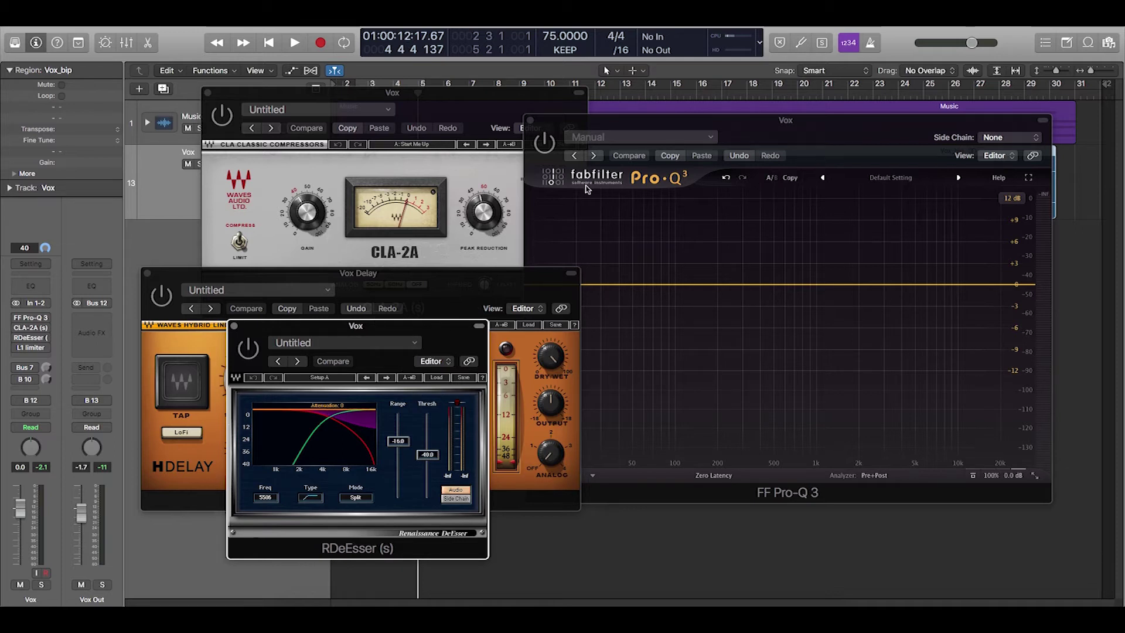
pyautogui.click(818, 140)
pyautogui.moveTo(822, 136); pyautogui.dragTo(815, 129)
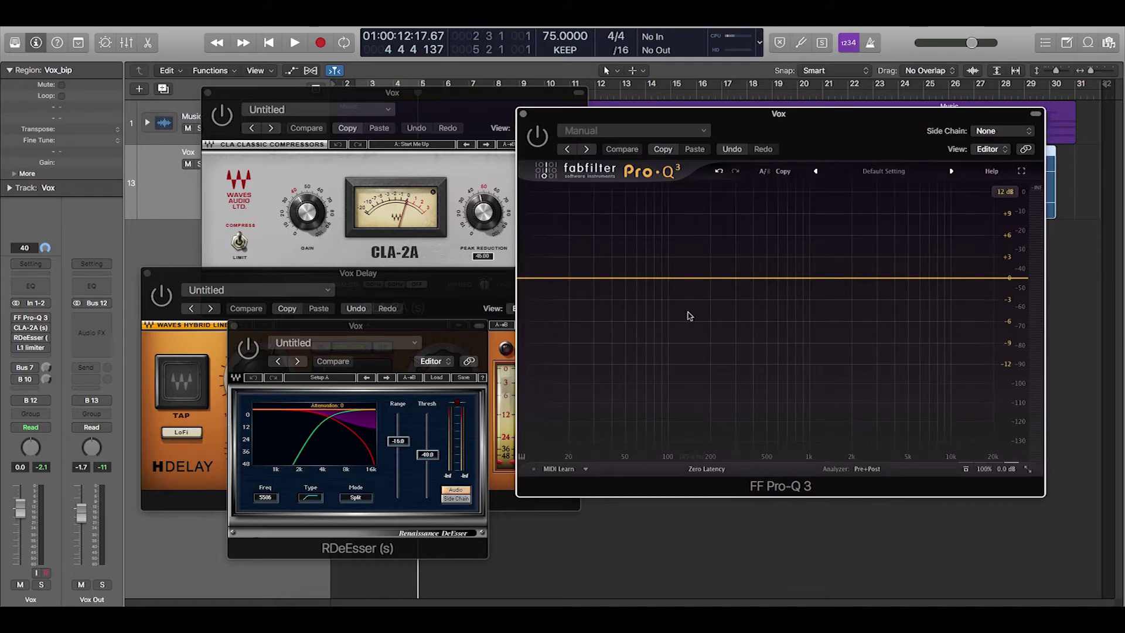
# - Add a Channel EQ to the Vox channel, compare its window with the Pro-Q 3, and close it
pyautogui.click(32, 288)
pyautogui.moveTo(464, 50); pyautogui.dragTo(509, 178)
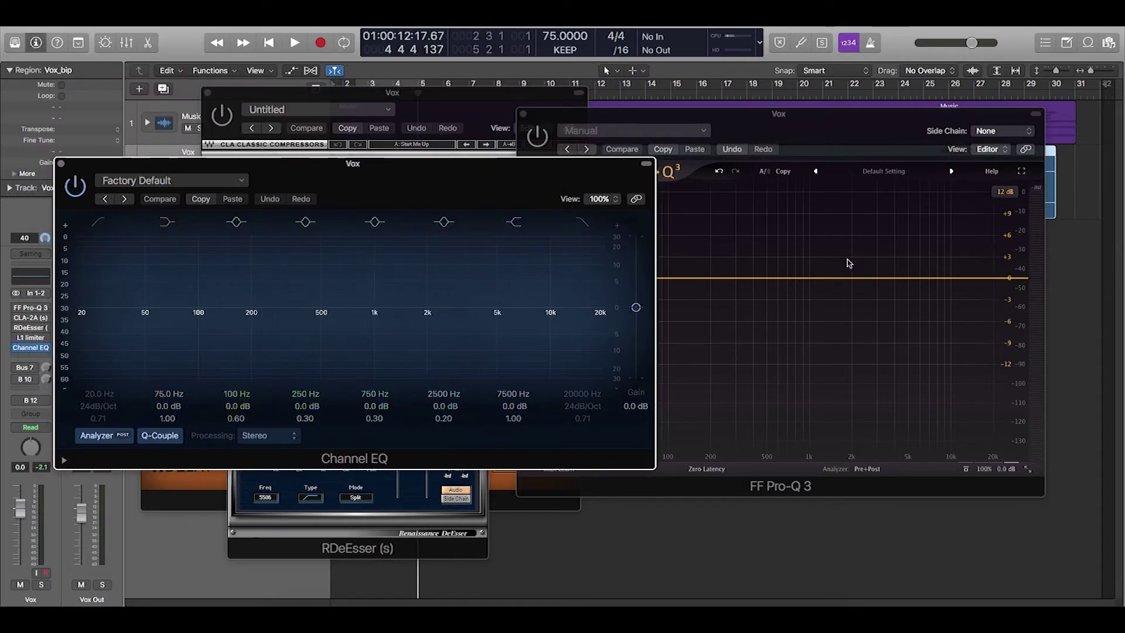
pyautogui.click(850, 129)
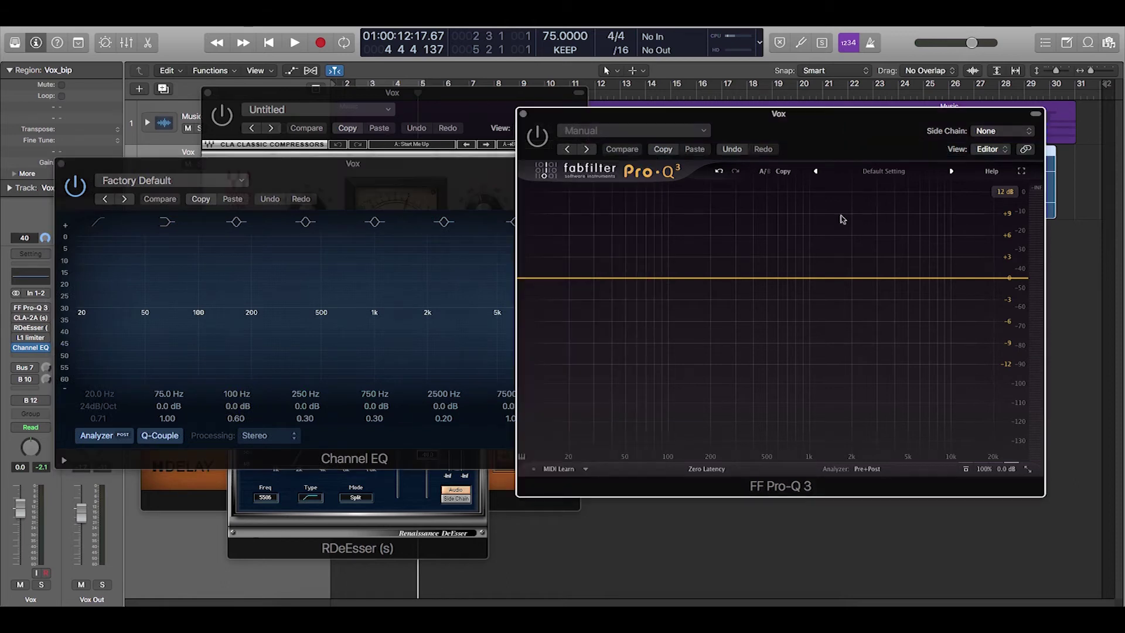
pyautogui.click(444, 182)
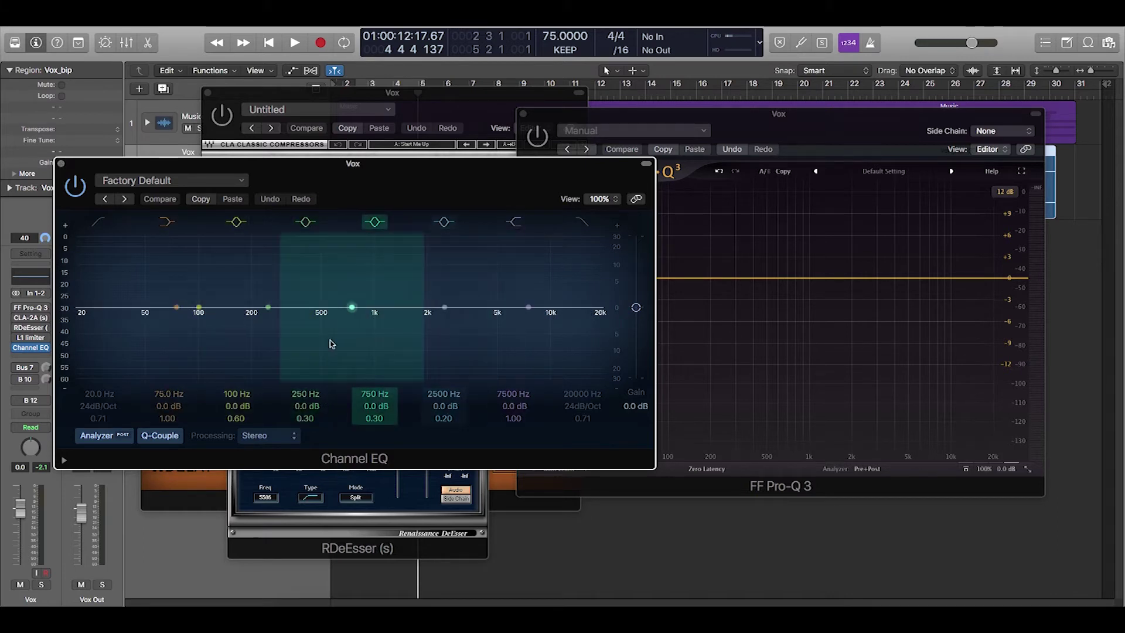
pyautogui.click(61, 163)
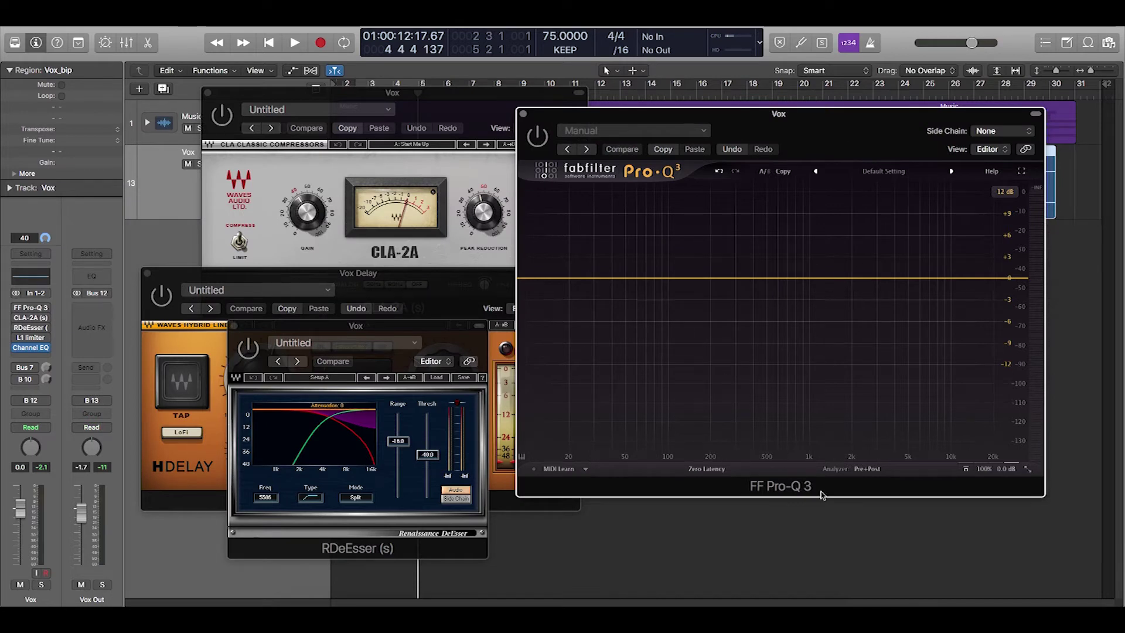
# - Close the RDeEsser, H-Delay and CLA-2A windows, leaving only the Pro-Q 3 open, and select the Vox track
pyautogui.moveTo(841, 114); pyautogui.dragTo(859, 113)
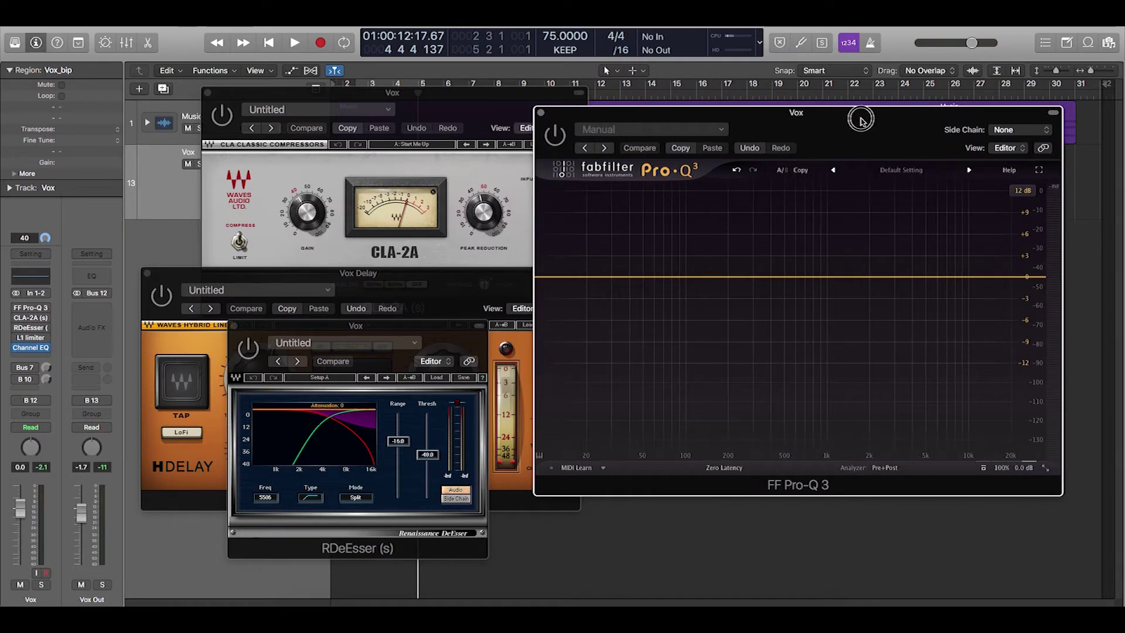
pyautogui.click(233, 326)
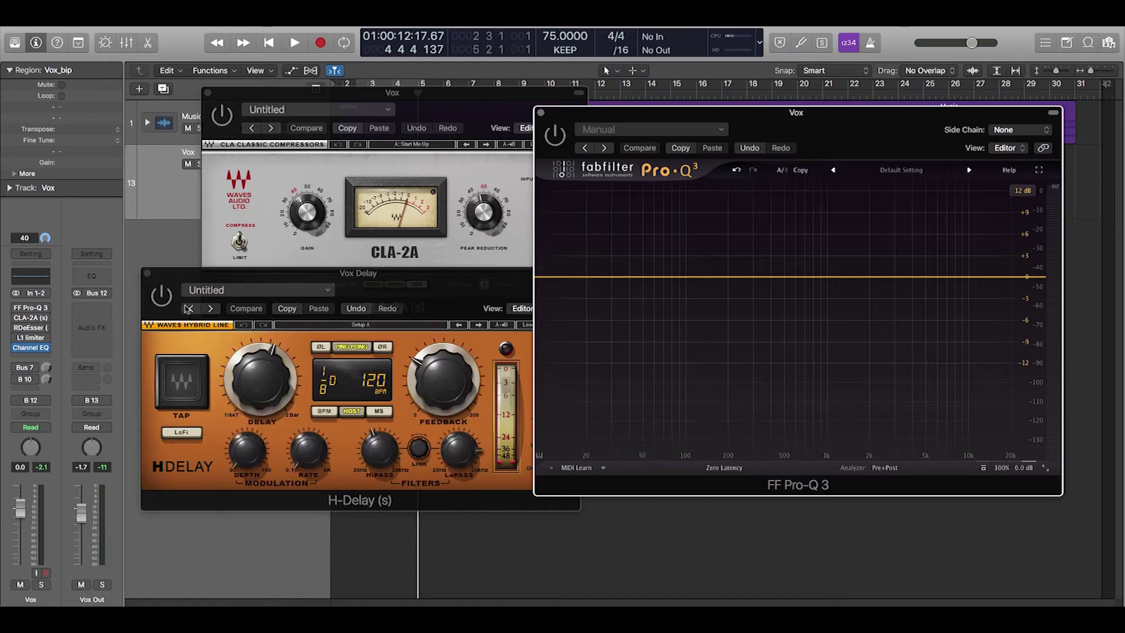
pyautogui.click(148, 275)
pyautogui.click(208, 93)
pyautogui.click(203, 188)
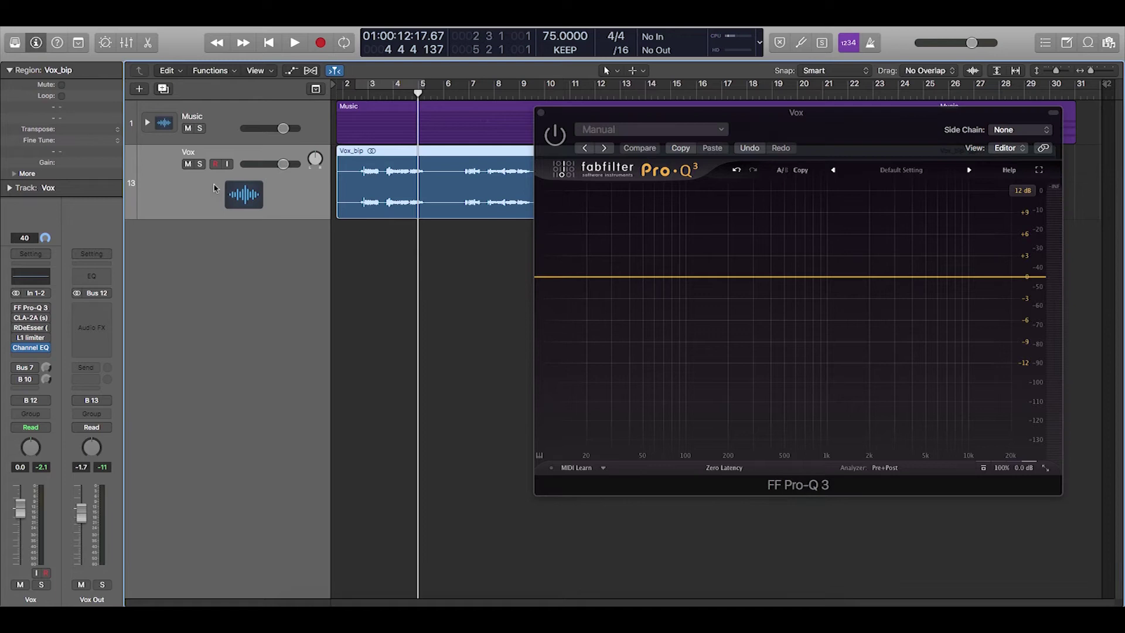
# - Move the Pro-Q 3 window below the tracks and place the playhead just before the first vocal phrase with cycle mode off
pyautogui.click(396, 87)
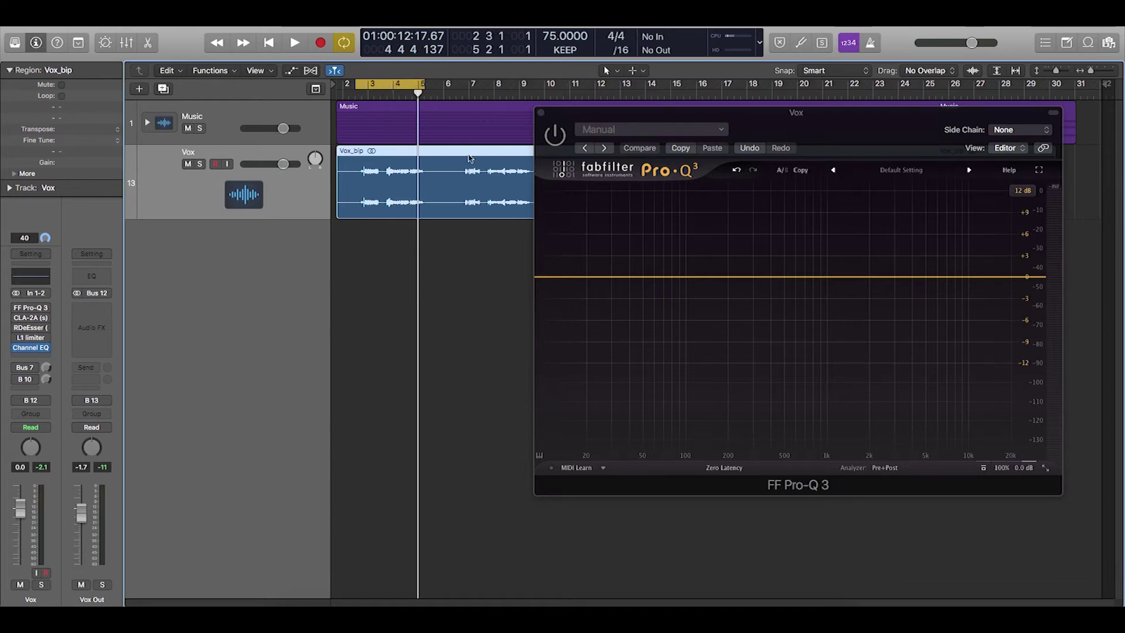
pyautogui.moveTo(813, 127); pyautogui.dragTo(789, 237)
pyautogui.click(357, 93)
pyautogui.press('c')
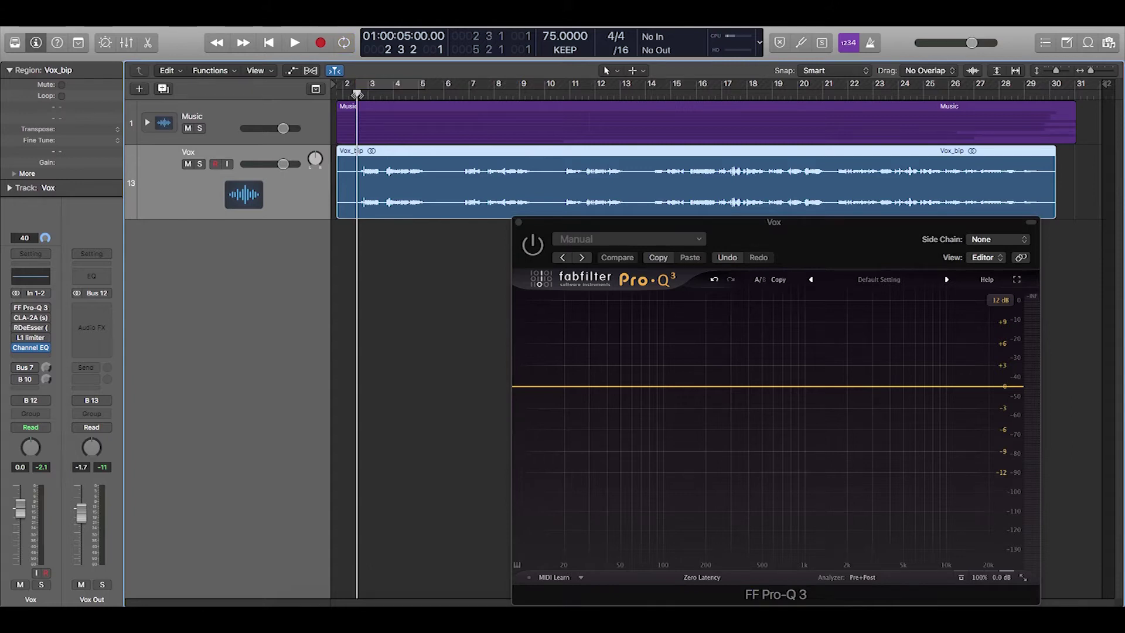
# - Play the song from just before the first vocal phrase to about bar 13 with the Pro-Q 3 bypassed
pyautogui.press('space')
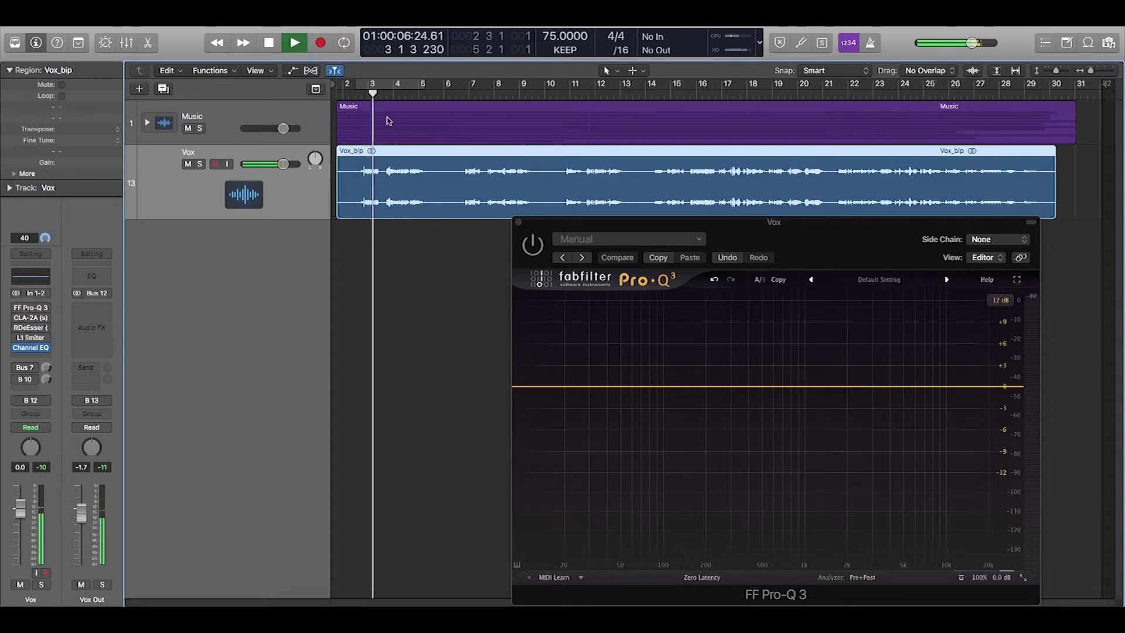
pyautogui.press('space')
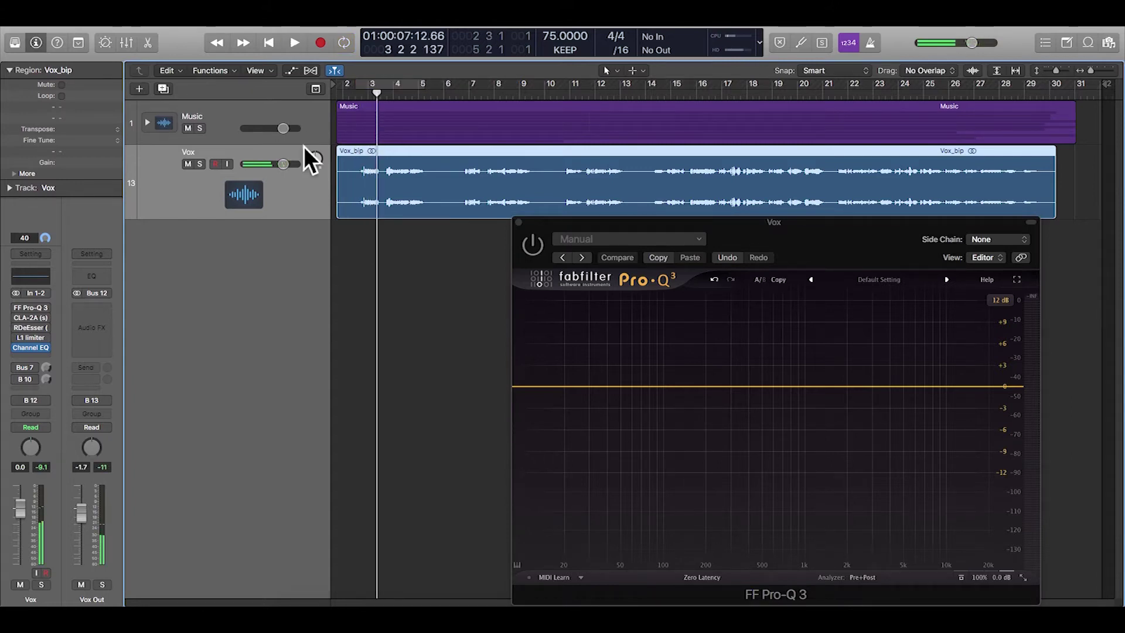
pyautogui.click(358, 95)
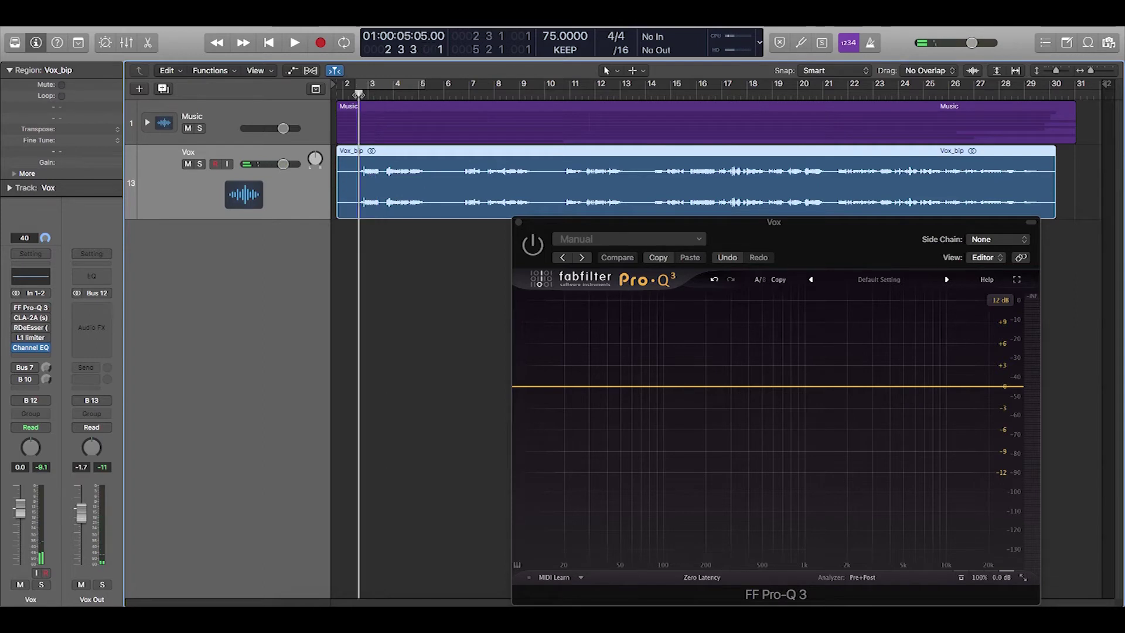
pyautogui.press('space')
pyautogui.moveTo(849, 246); pyautogui.dragTo(818, 248)
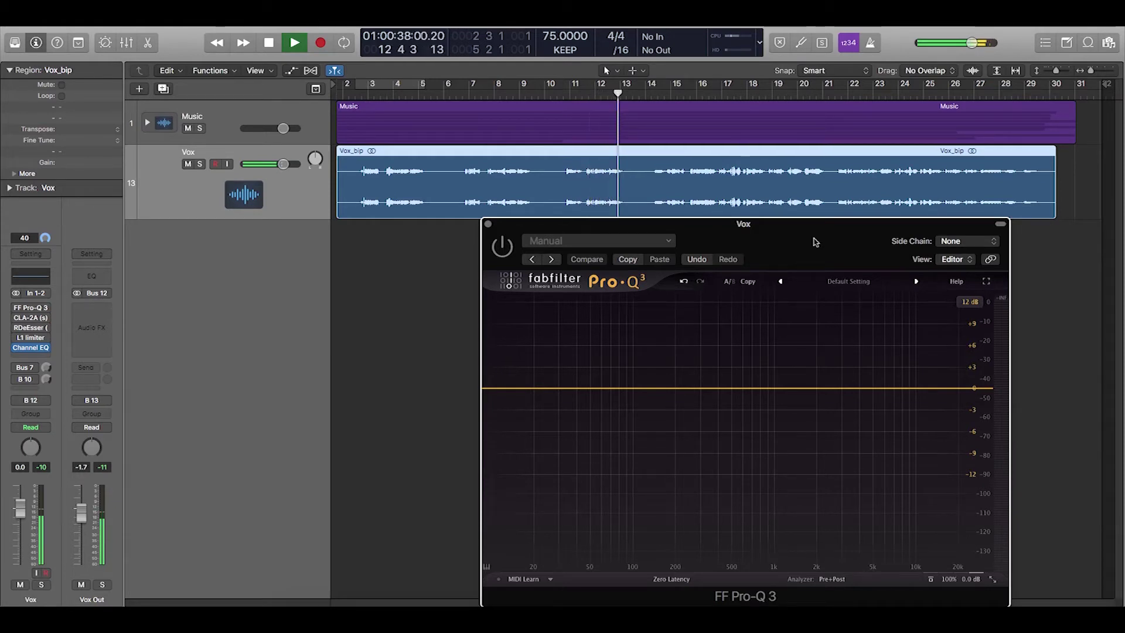
pyautogui.press('space')
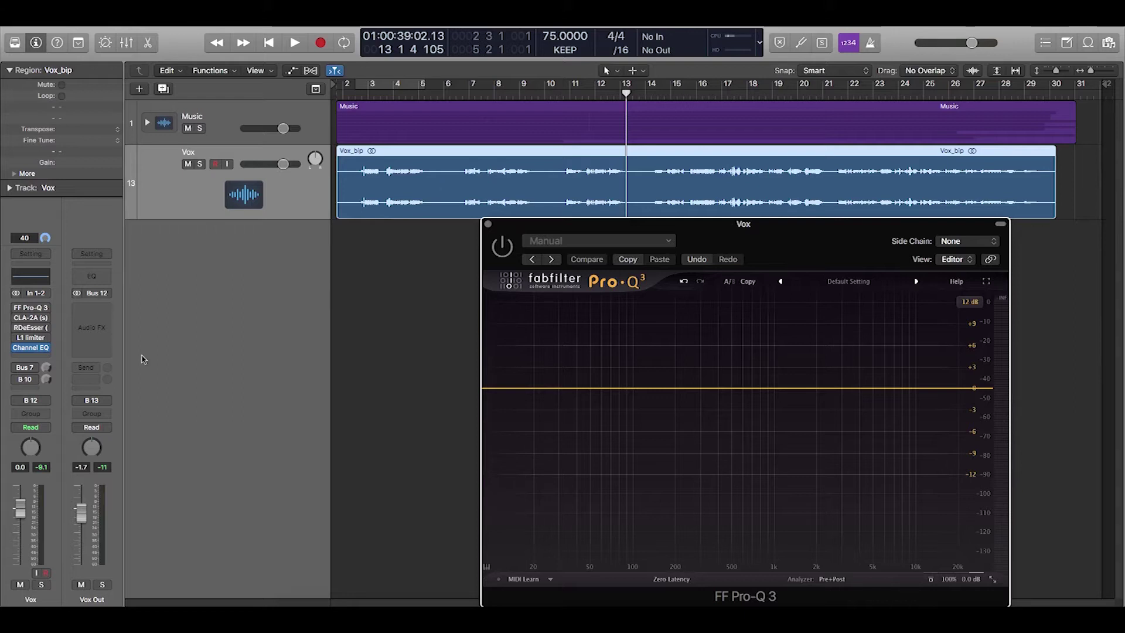
# - Remove the Channel EQ from the Vox channel and reposition the Pro-Q 3 window
pyautogui.click(49, 349)
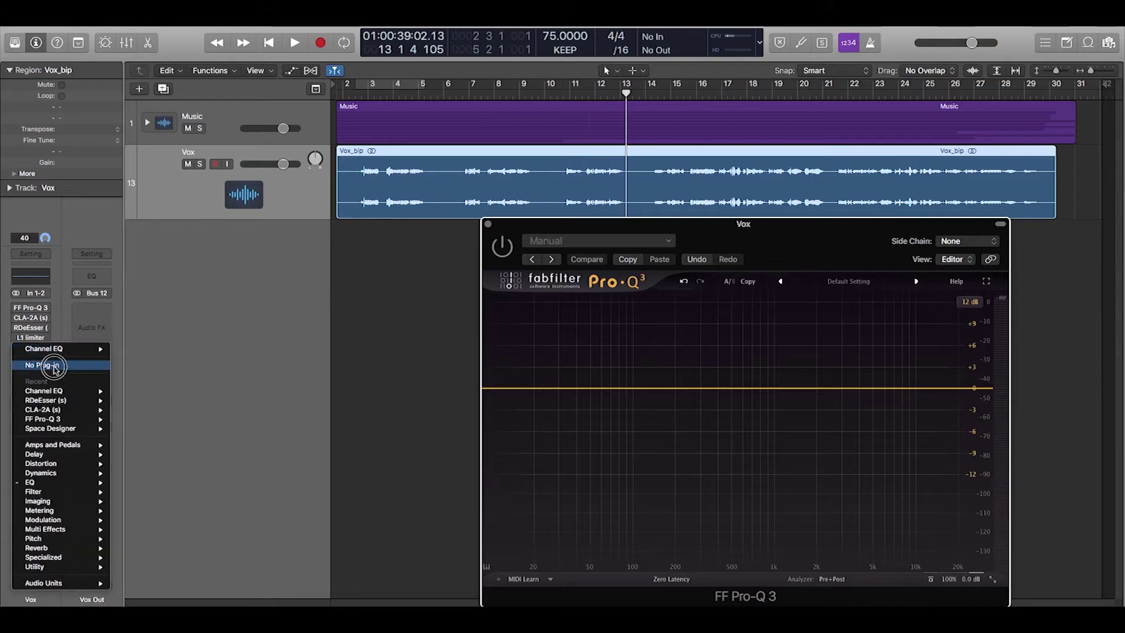
pyautogui.click(143, 295)
pyautogui.moveTo(796, 223); pyautogui.dragTo(739, 244)
# - Turn on cycle mode over the first vocal phrase and play it to examine the Vox spectrum in the Pro-Q 3
pyautogui.press('c')
pyautogui.press('space')
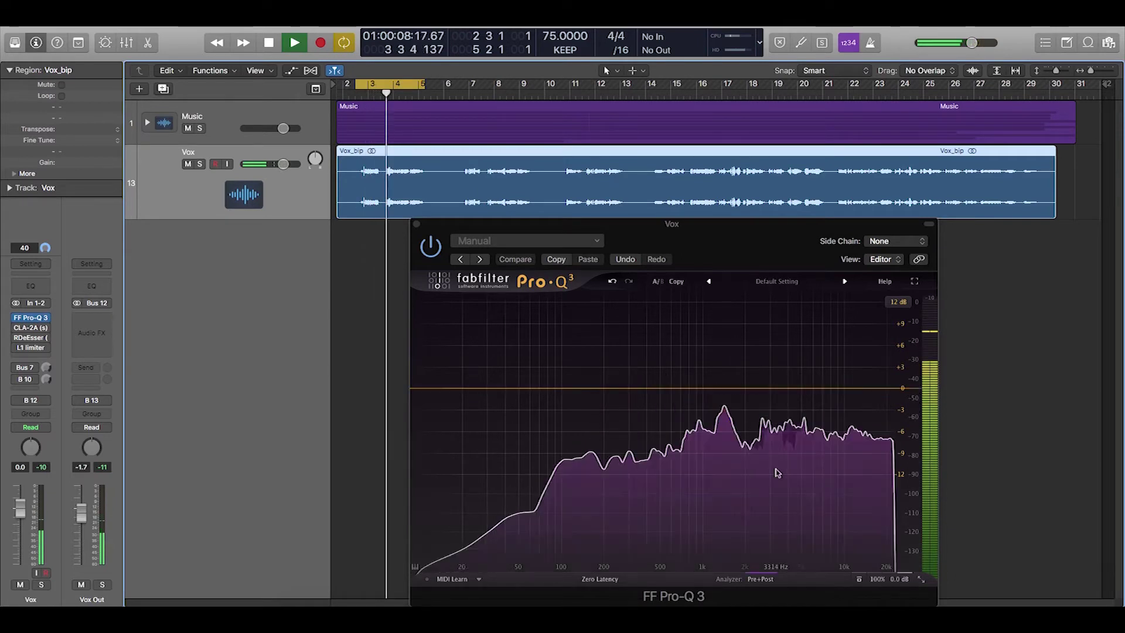
pyautogui.moveTo(775, 469)
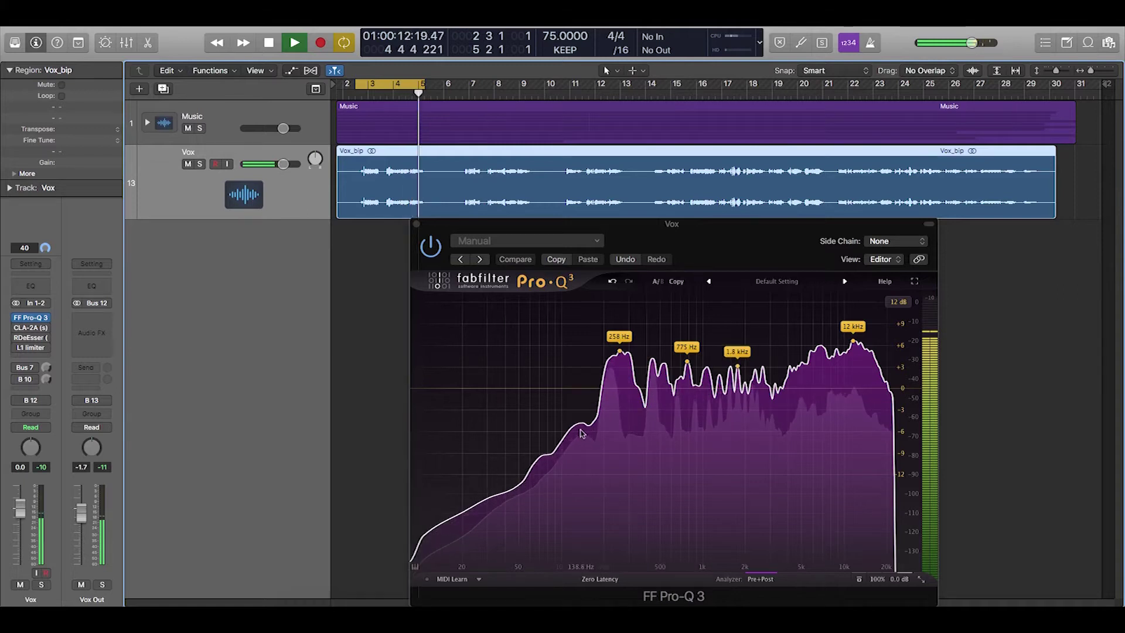
pyautogui.press('space')
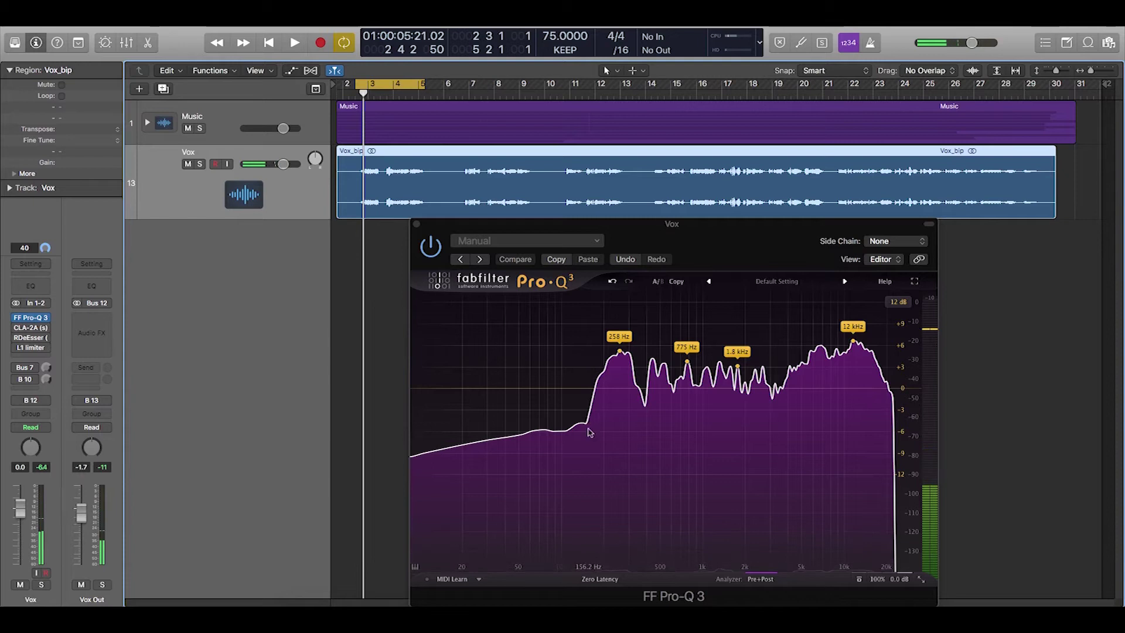
# - Start playback, add a High Cut band in the Pro-Q 3, and set its slope to 72 dB/oct
pyautogui.click(560, 390)
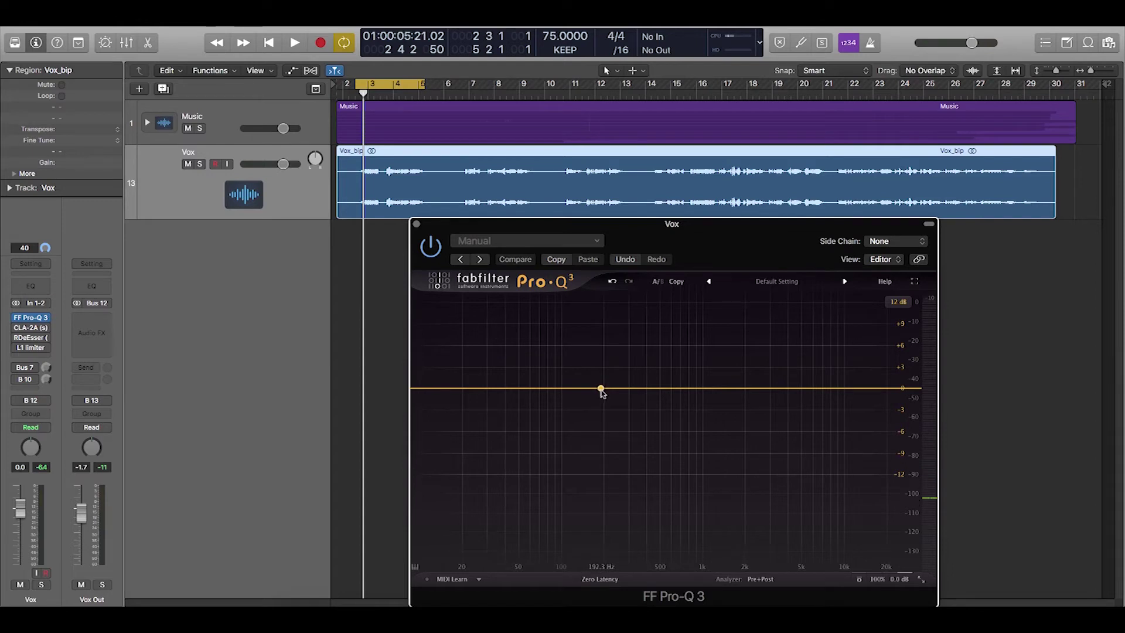
pyautogui.press('space')
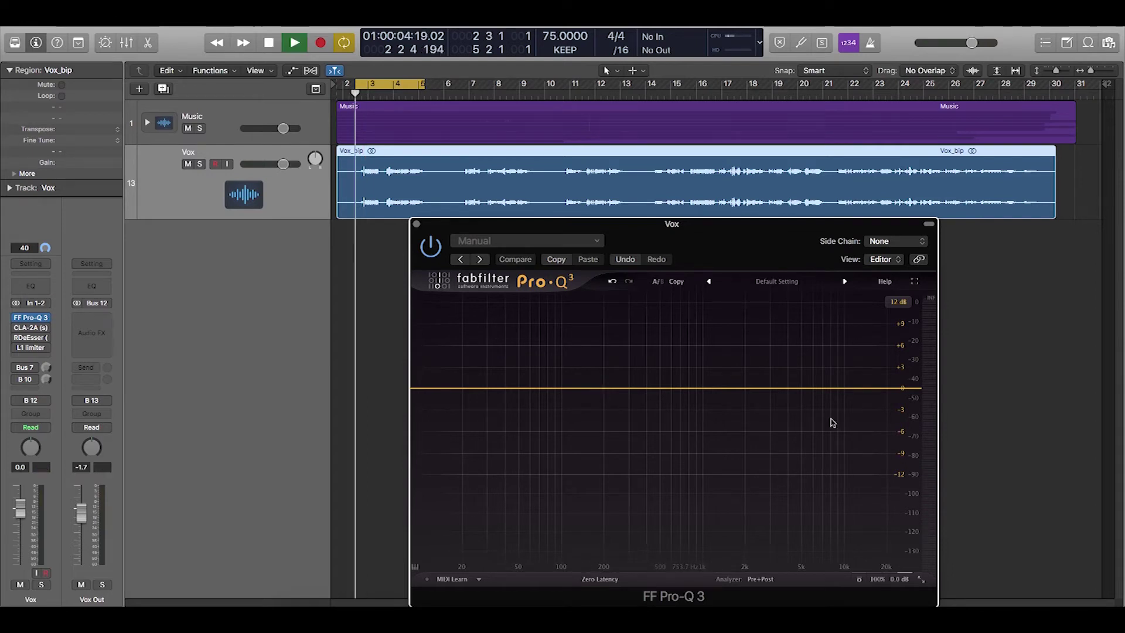
pyautogui.doubleClick(888, 401)
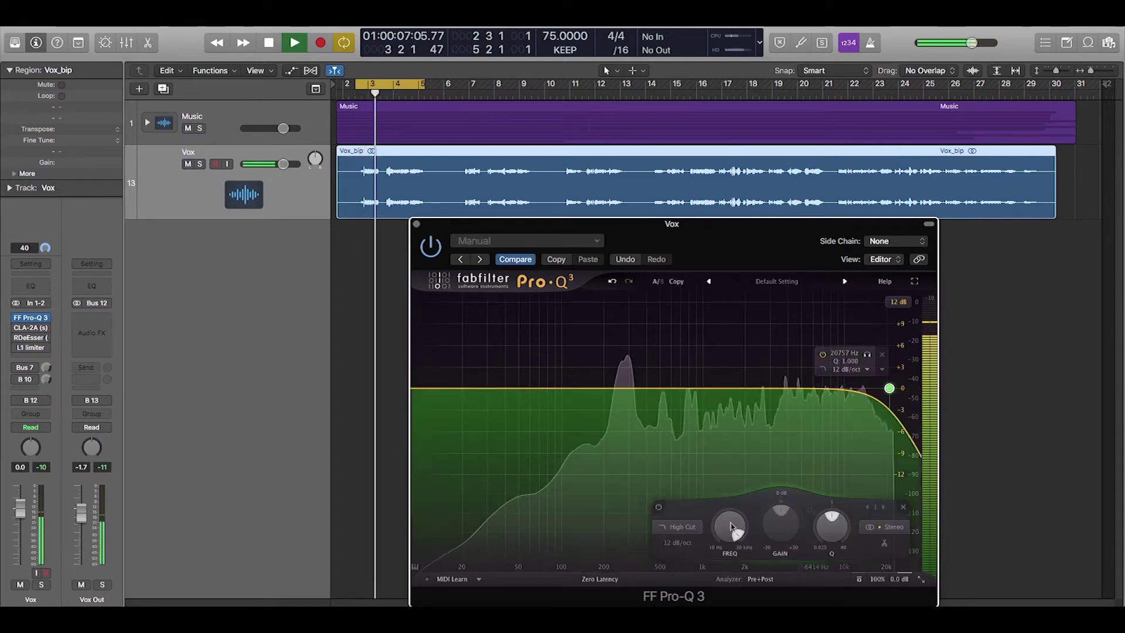
pyautogui.moveTo(737, 535); pyautogui.dragTo(739, 533)
pyautogui.click(677, 543)
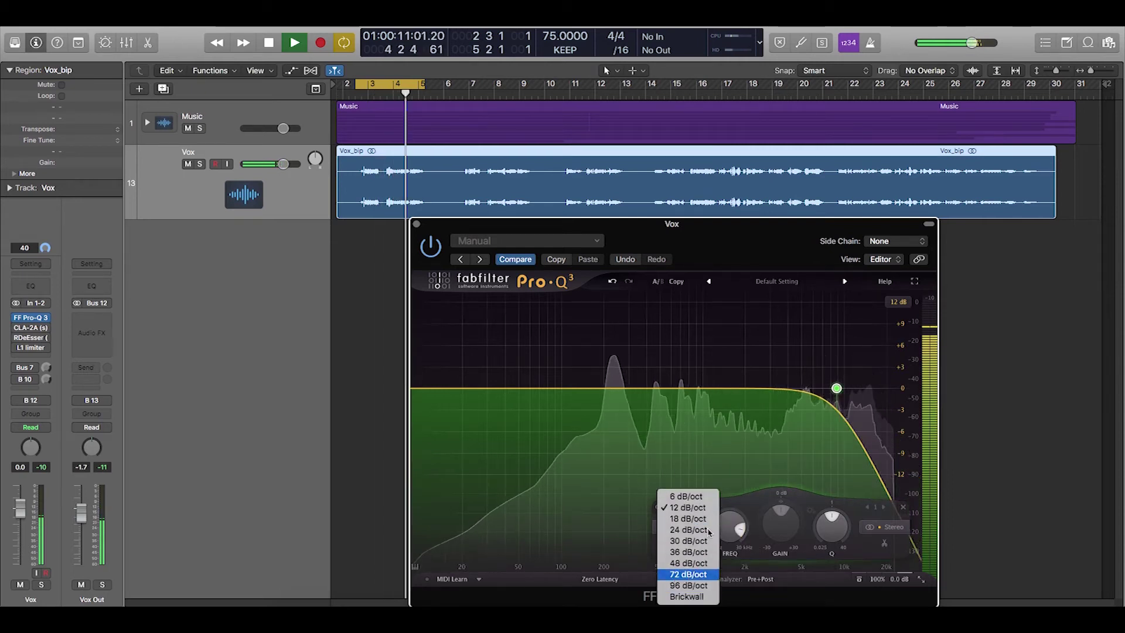
pyautogui.click(688, 574)
# - Sweep the High Cut frequency down to about 116 Hz to isolate the low end, and delete the band
pyautogui.moveTo(742, 531)
pyautogui.mouseDown()
pyautogui.moveTo(732, 505)
pyautogui.moveTo(724, 523)
pyautogui.mouseUp()
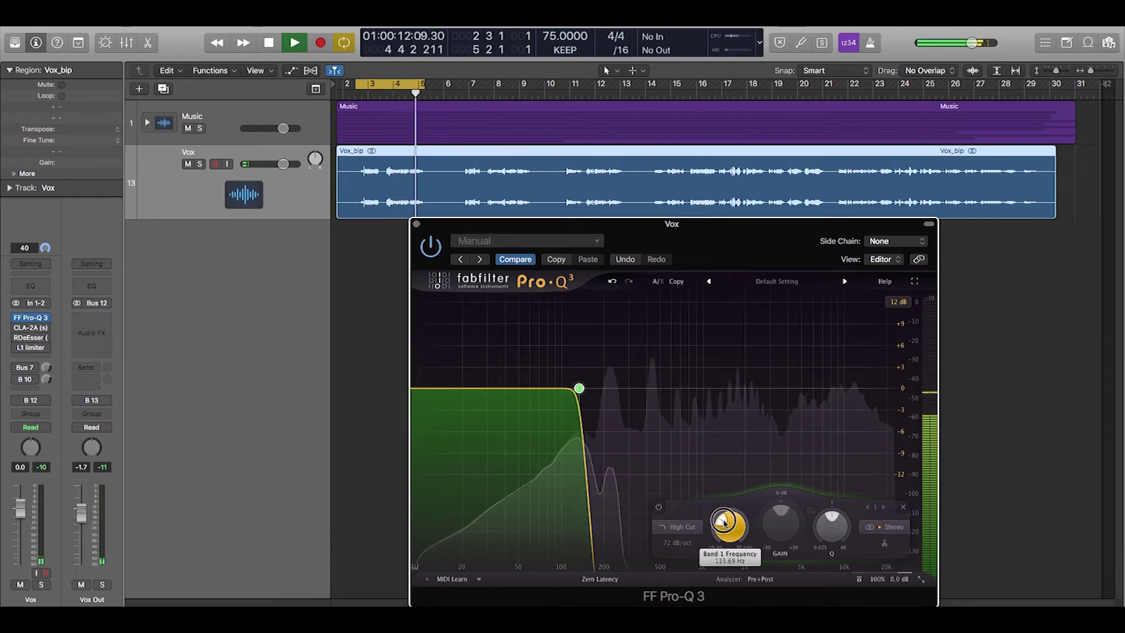
pyautogui.moveTo(724, 522); pyautogui.dragTo(725, 522)
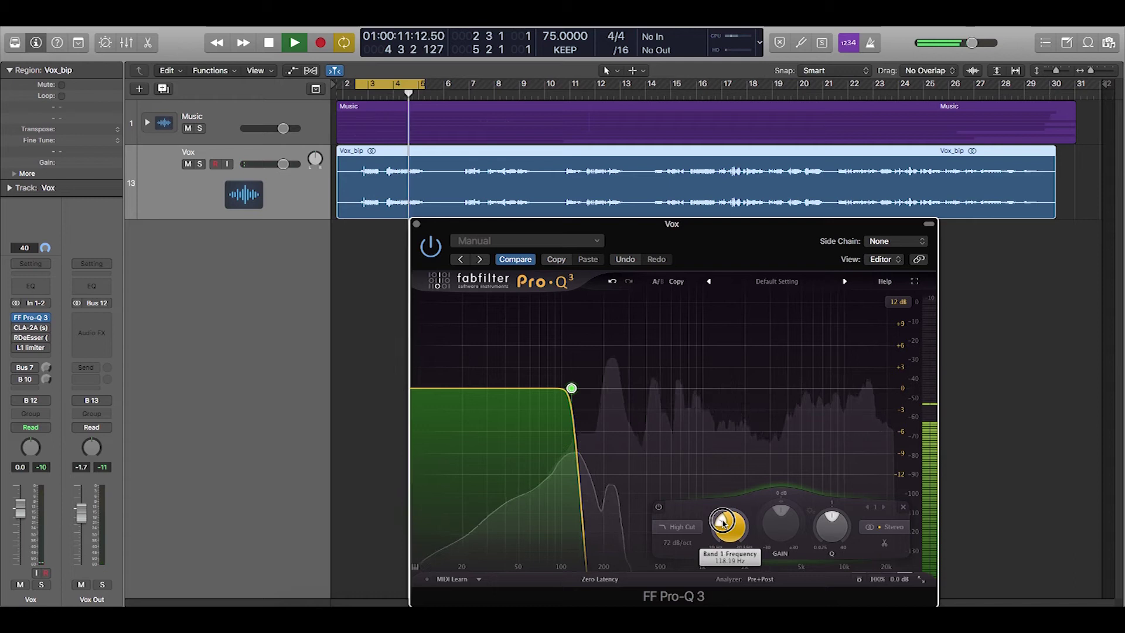
pyautogui.moveTo(570, 388)
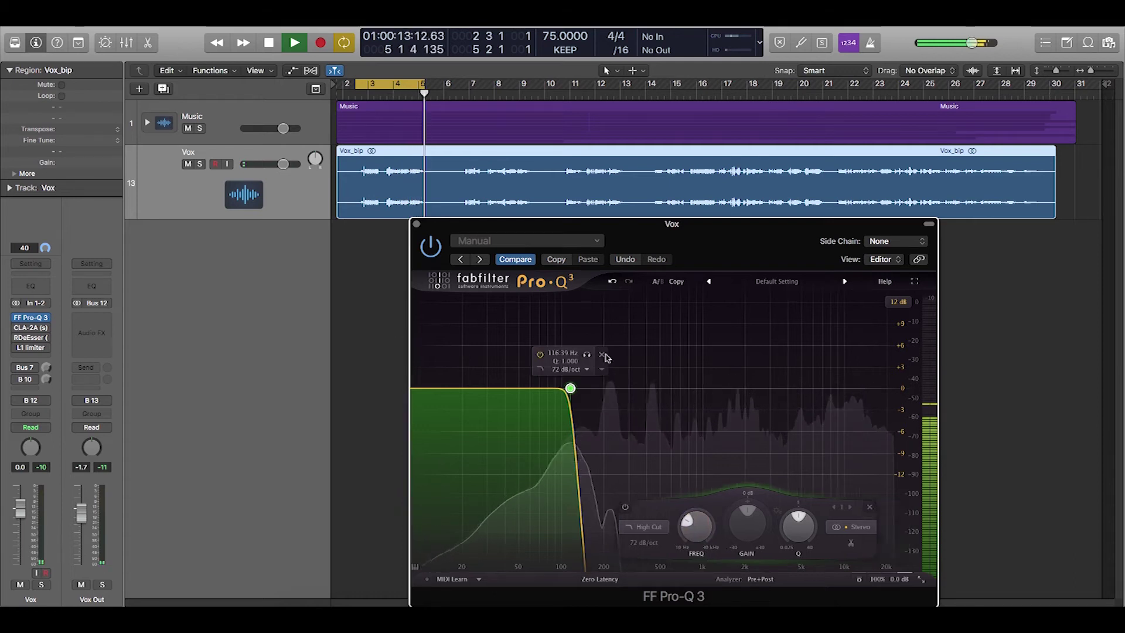
pyautogui.click(603, 356)
# - Add a Low Cut band at 140 Hz in the Pro-Q 3 and save the project
pyautogui.doubleClick(434, 390)
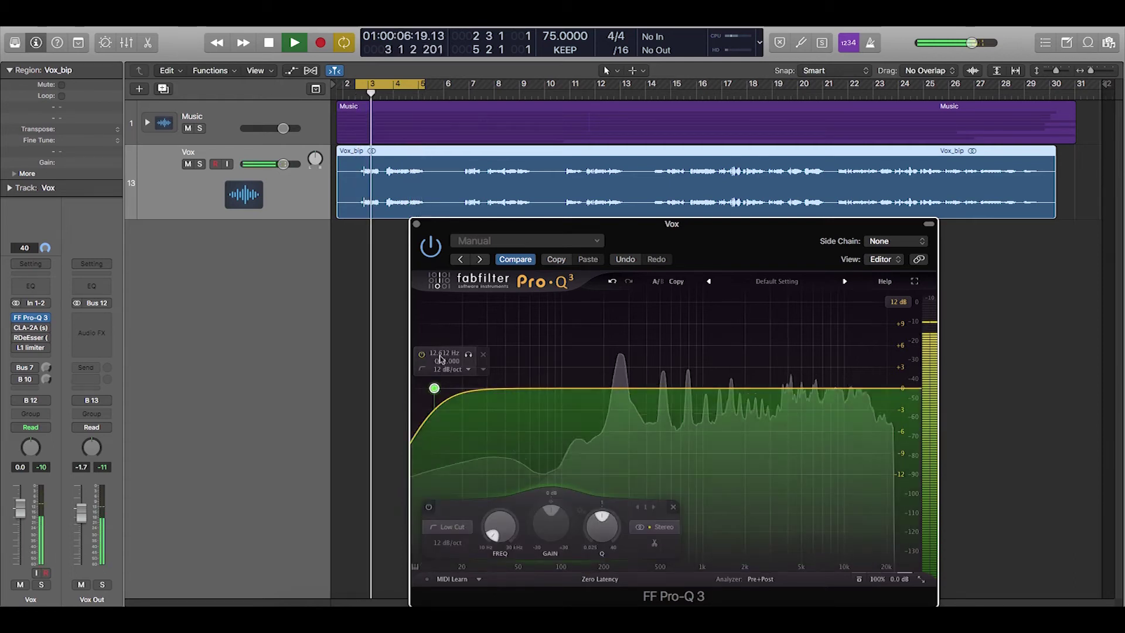
pyautogui.moveTo(434, 388); pyautogui.dragTo(582, 388)
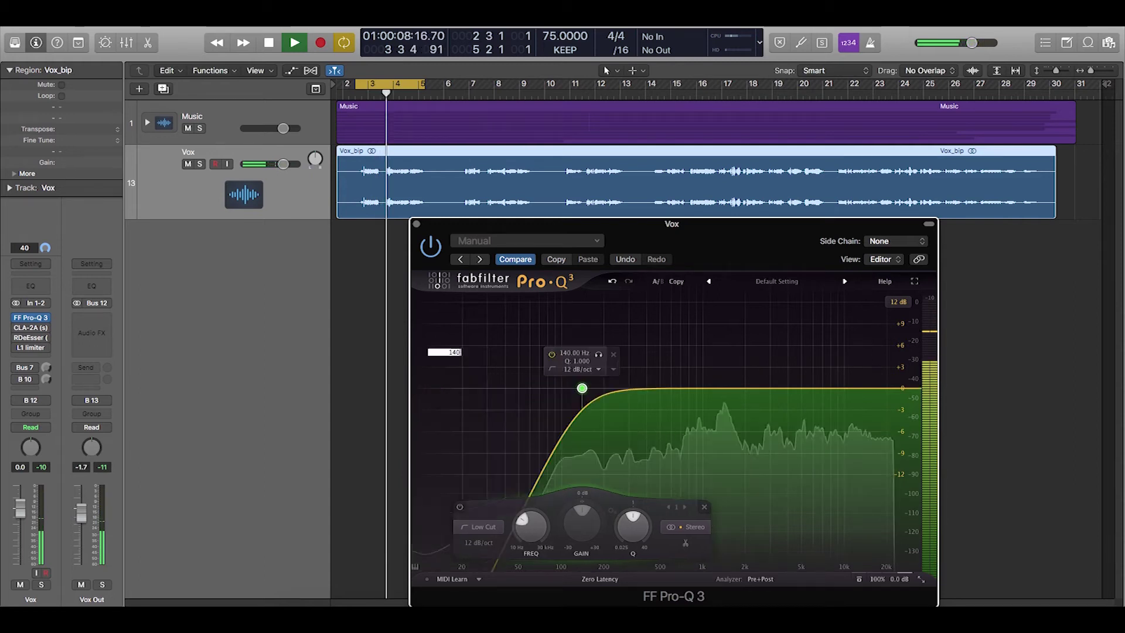
pyautogui.press('super+s')
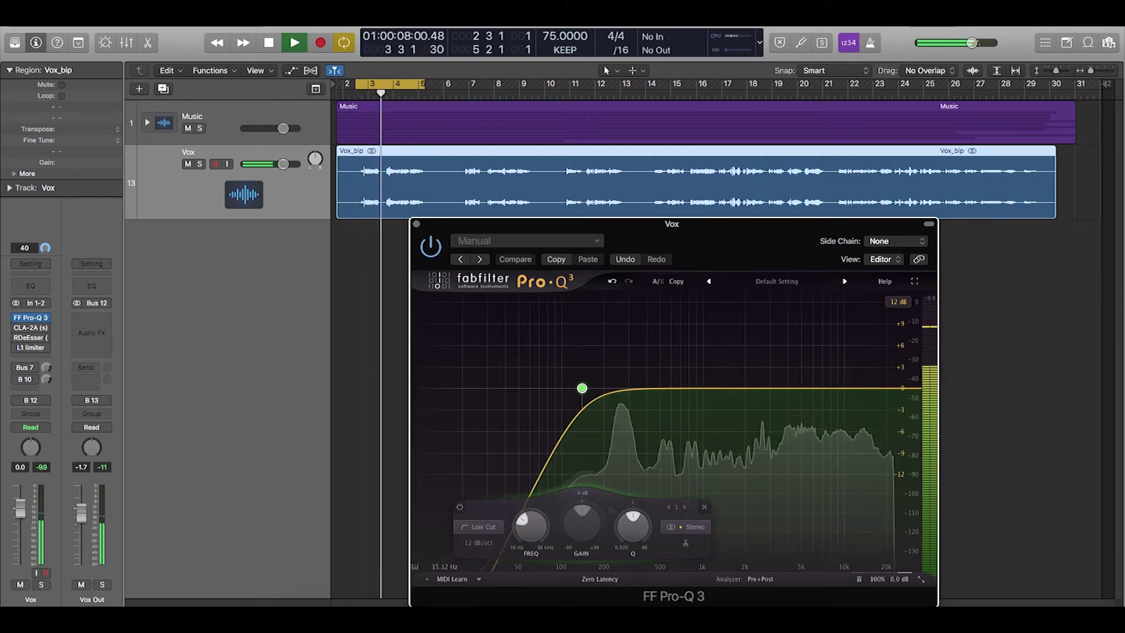
# - Stop playback and set the Low Cut band's slope to 18 dB/oct
pyautogui.press('space')
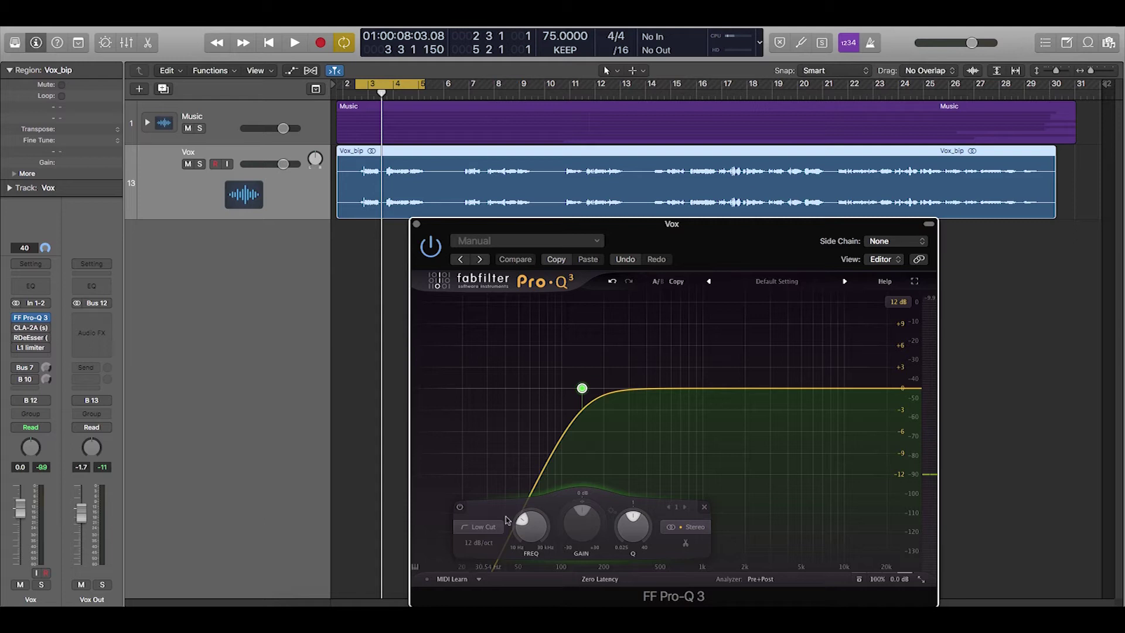
pyautogui.click(481, 543)
pyautogui.click(488, 579)
# - Play the song from about bar 14 to audition the Low Cut, moving the Pro-Q 3 window up over the tracks
pyautogui.press('space')
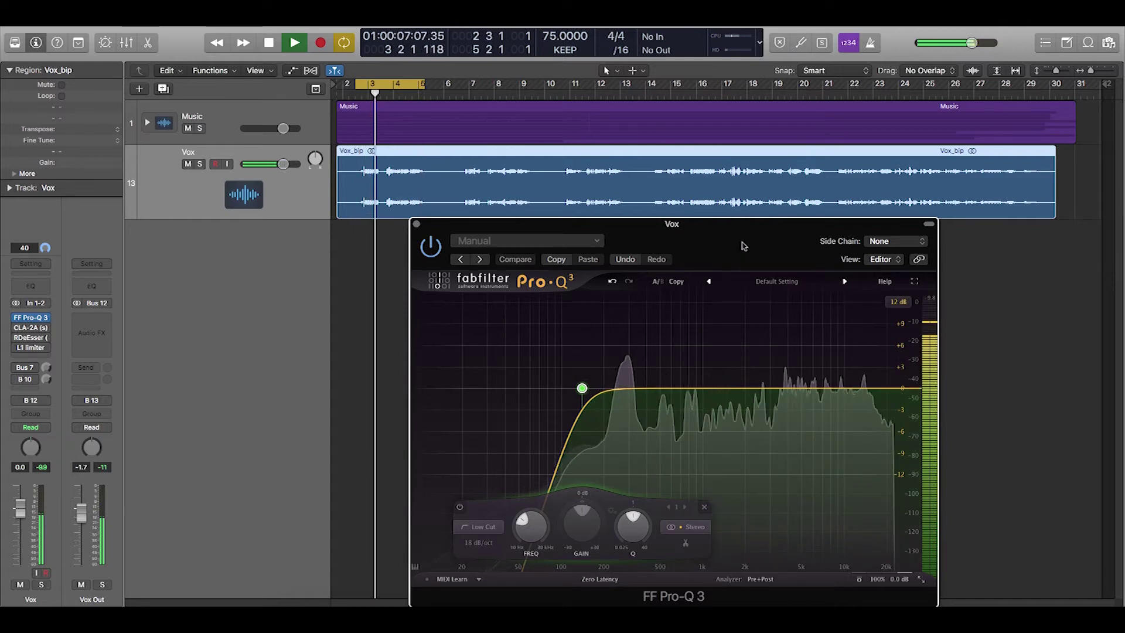
pyautogui.click(658, 95)
pyautogui.press('space')
pyautogui.moveTo(760, 220); pyautogui.dragTo(743, 158)
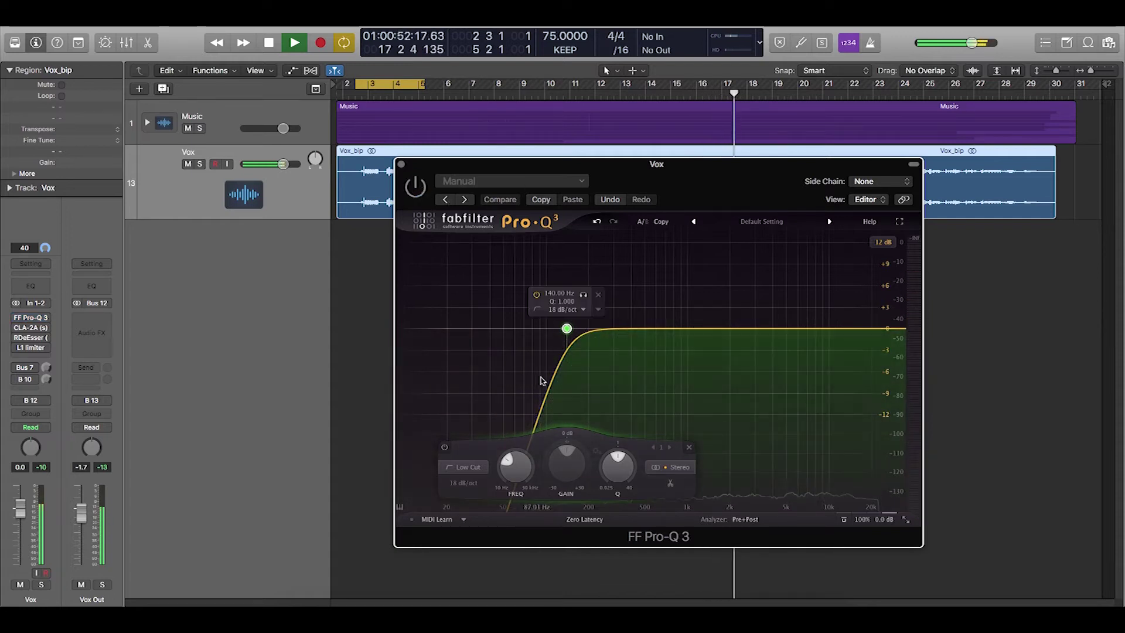
# - Turn the Pro-Q 3 back on to hear the Low Cut, and restart playback from the beginning of the song
pyautogui.click(417, 188)
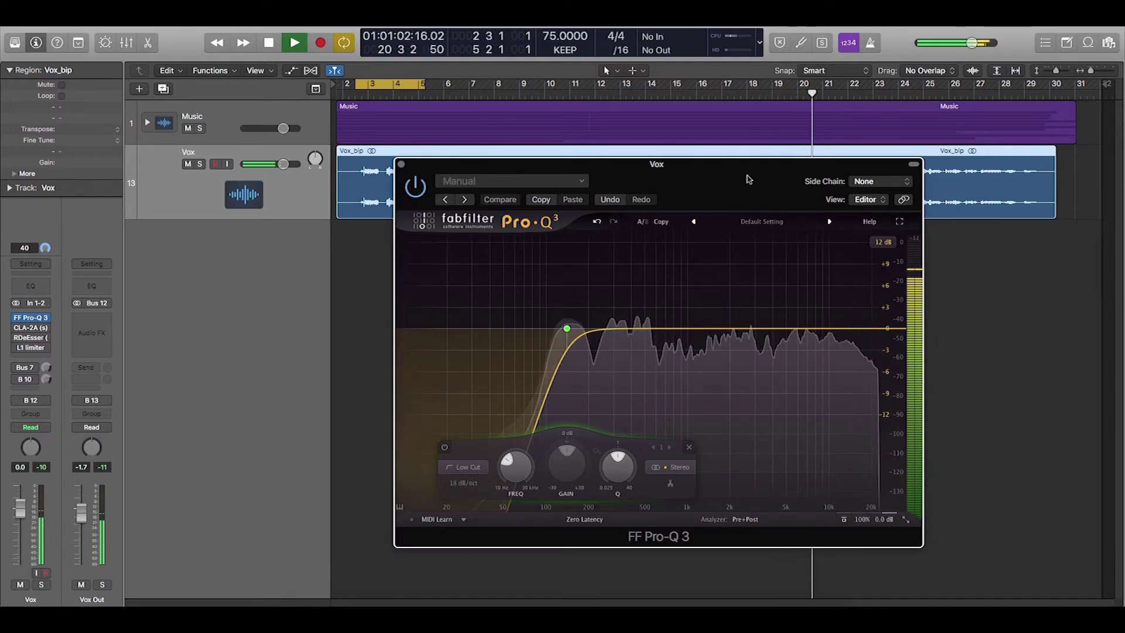
pyautogui.press('space')
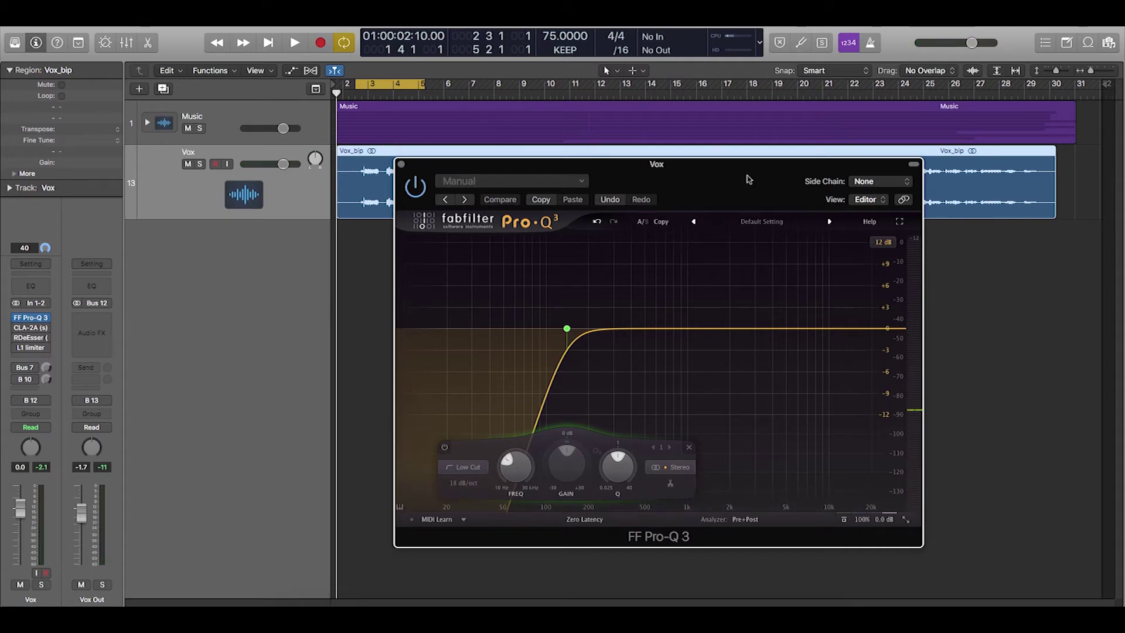
pyautogui.press('space')
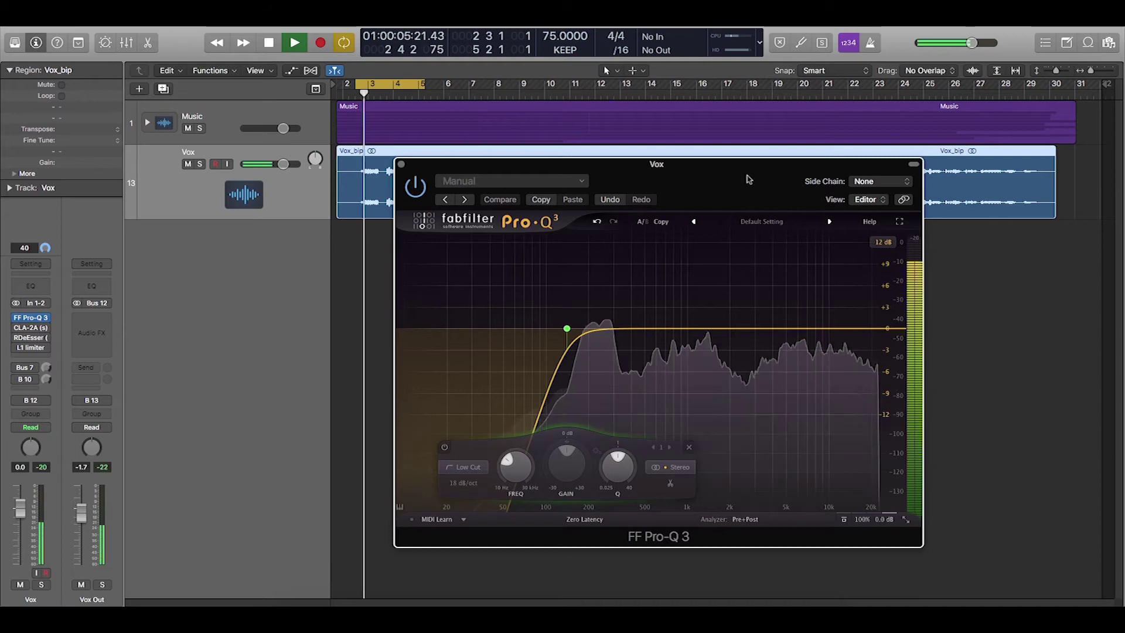
# - Add a Bell band with +7.60 dB gain and a Q of about 3, and sweep it between about 229 and 246 Hz
pyautogui.moveTo(593, 345)
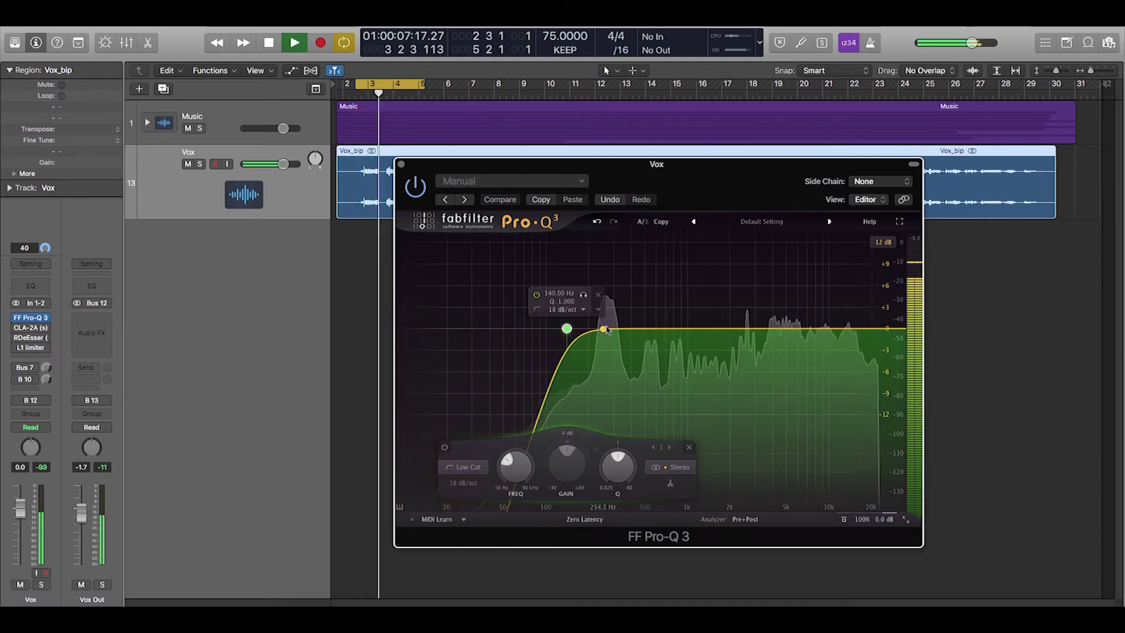
pyautogui.click(601, 328)
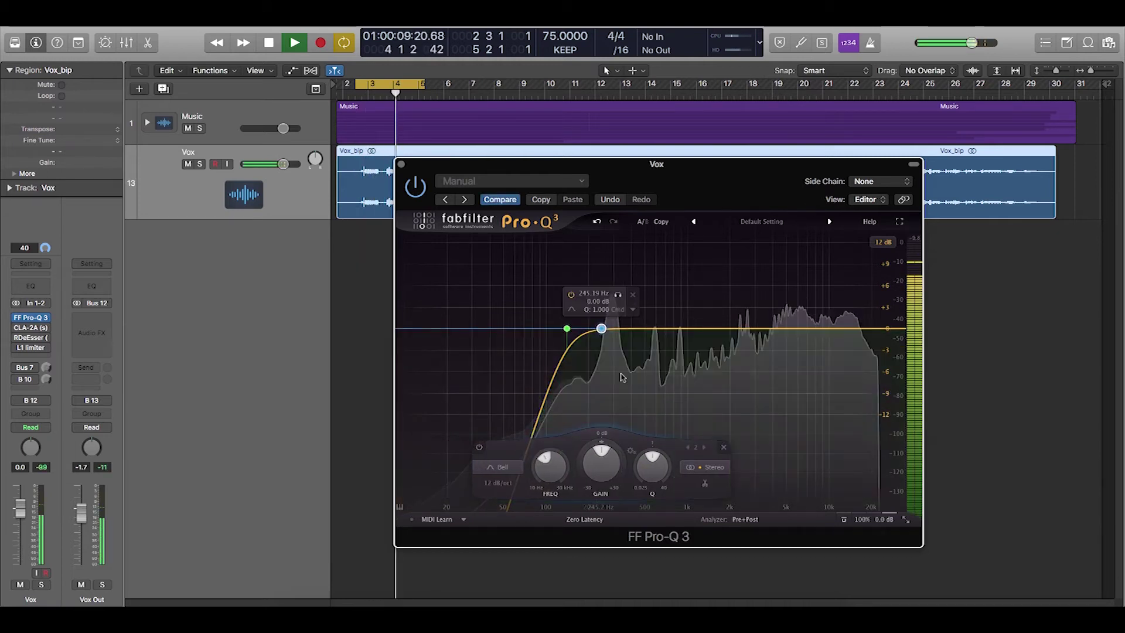
pyautogui.moveTo(661, 458)
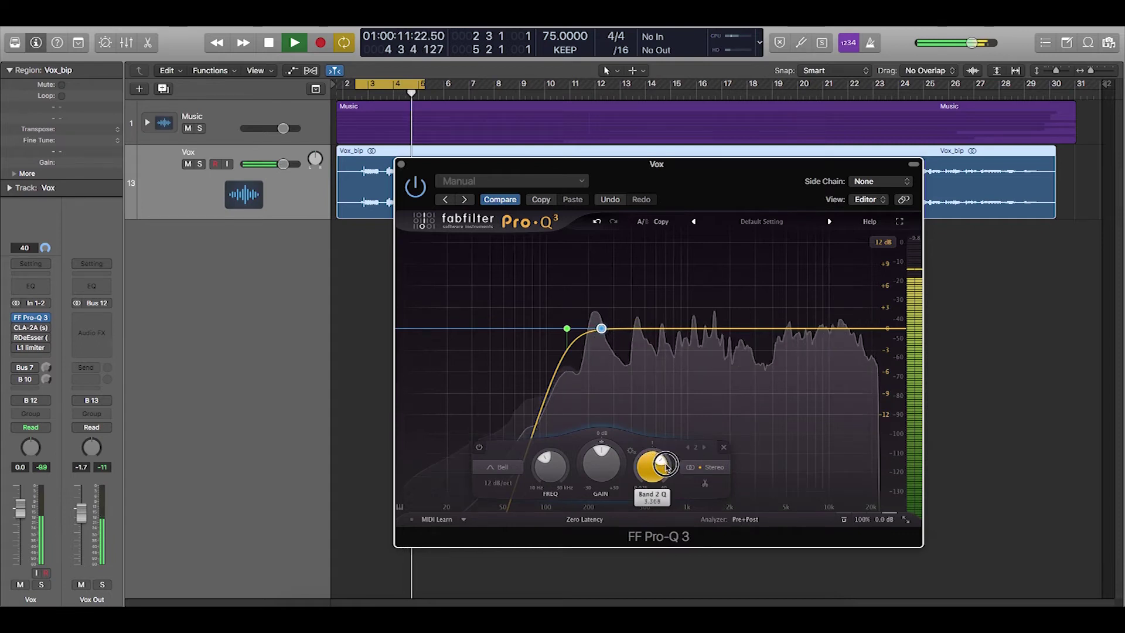
pyautogui.moveTo(604, 456); pyautogui.dragTo(613, 459)
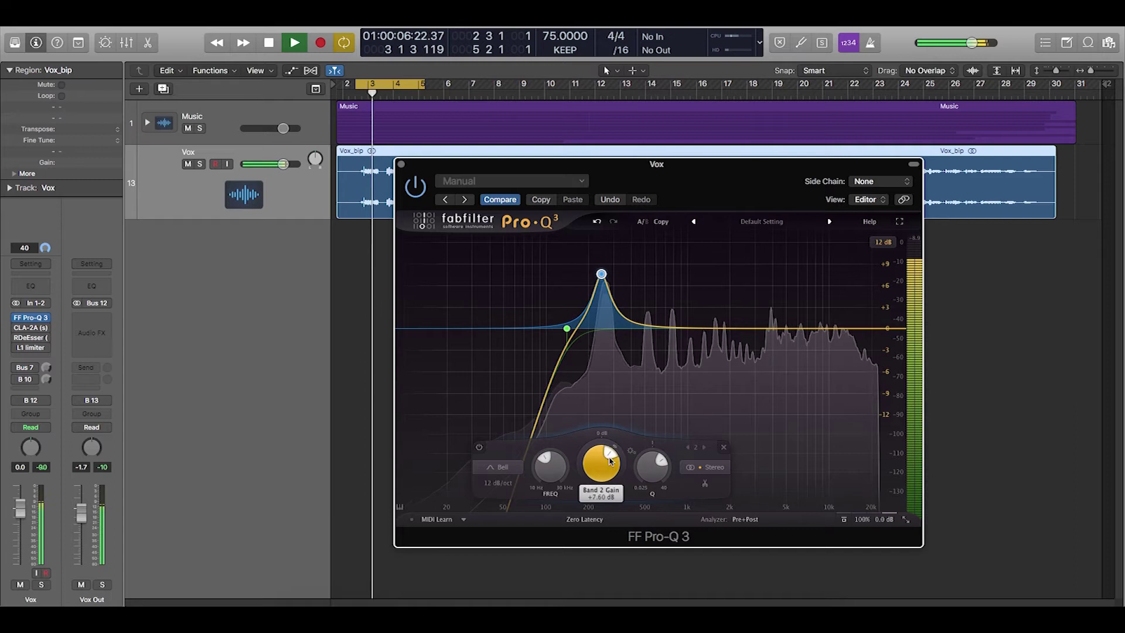
pyautogui.moveTo(551, 457)
pyautogui.moveTo(550, 457); pyautogui.dragTo(548, 458)
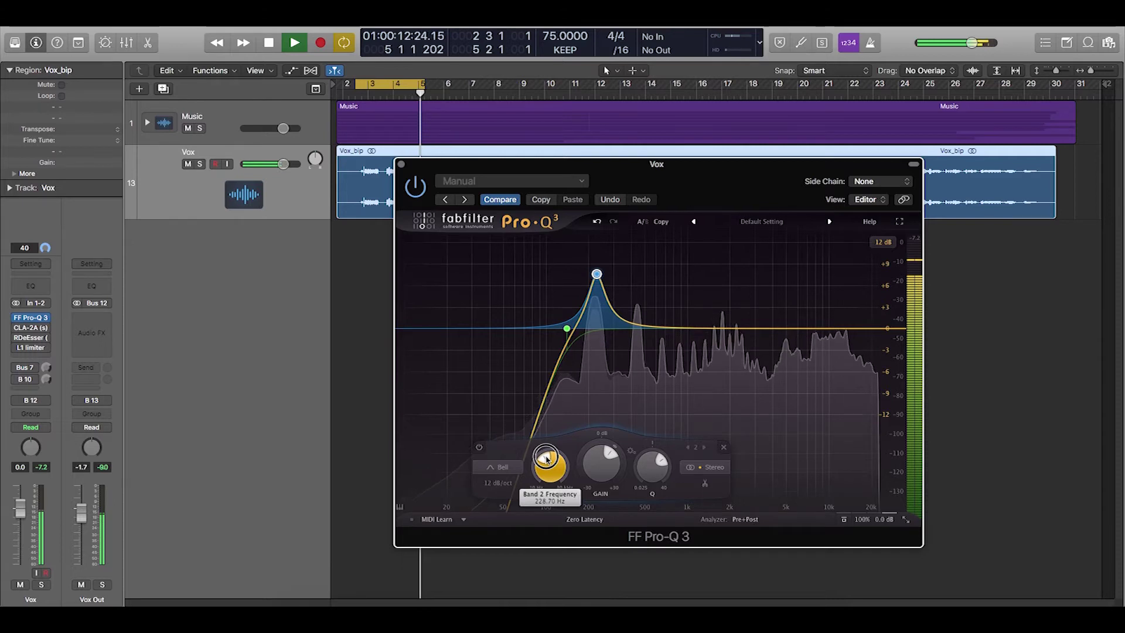
pyautogui.moveTo(547, 459); pyautogui.dragTo(546, 460)
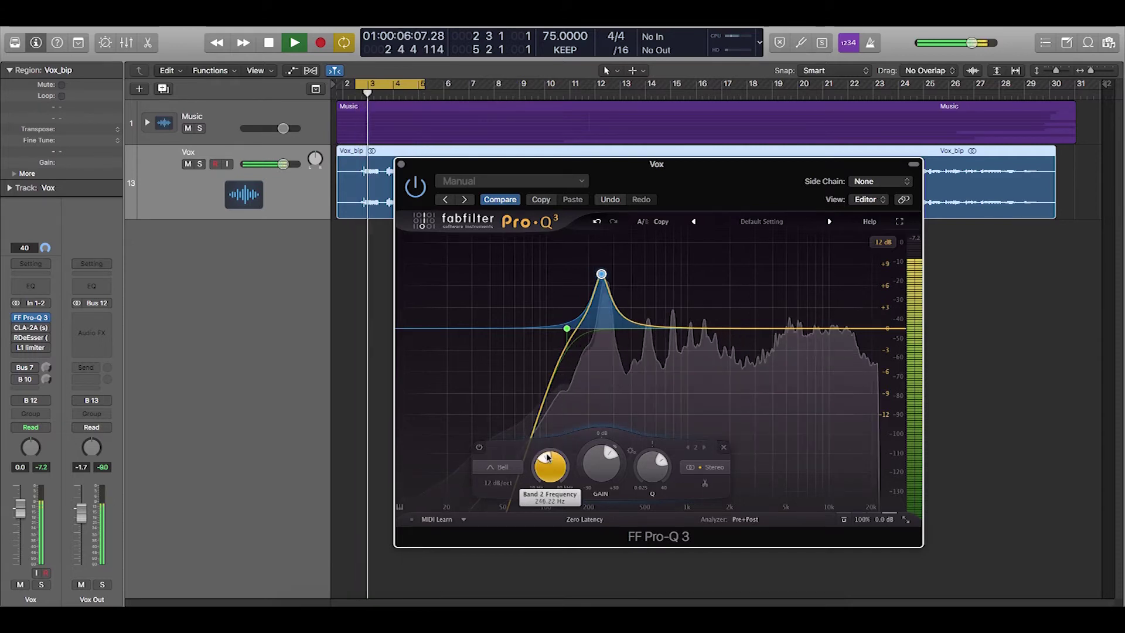
pyautogui.moveTo(612, 452)
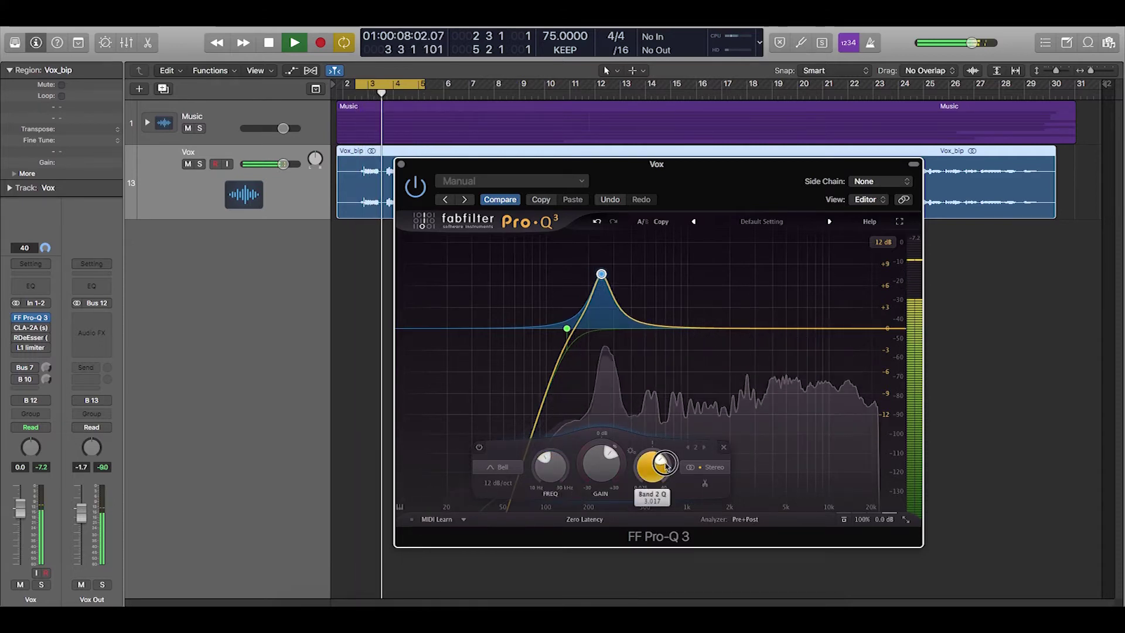
# - Turn the low-mid Bell band into a cut of about 3.4 dB with Q about 2.2, raise its frequency slightly, and stop playback
pyautogui.moveTo(609, 455); pyautogui.dragTo(600, 445)
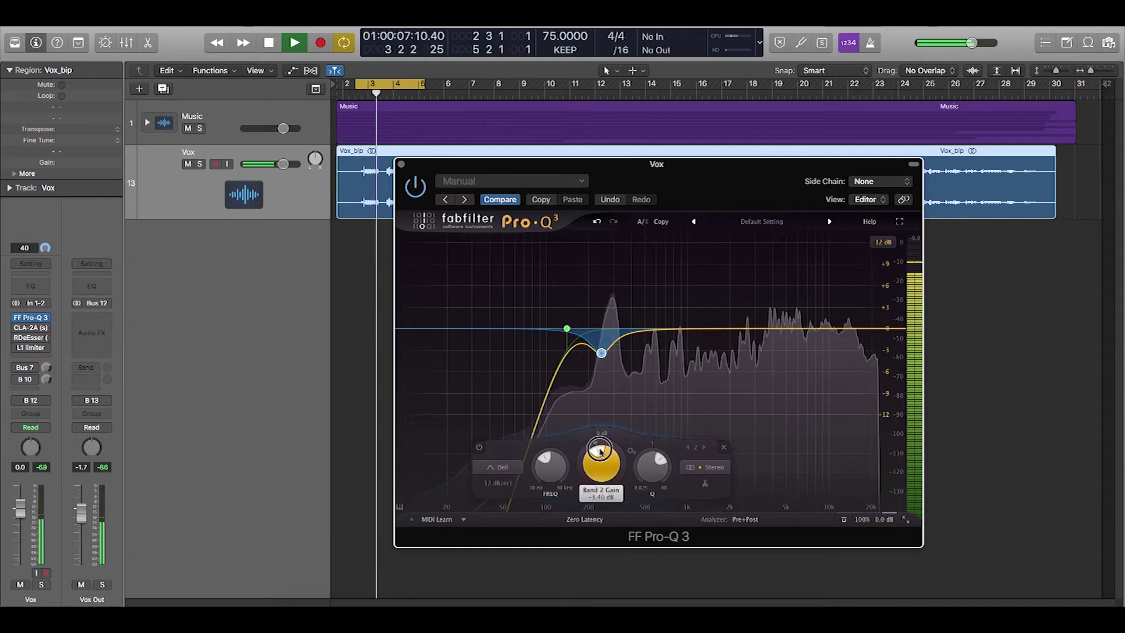
pyautogui.moveTo(544, 462); pyautogui.dragTo(545, 461)
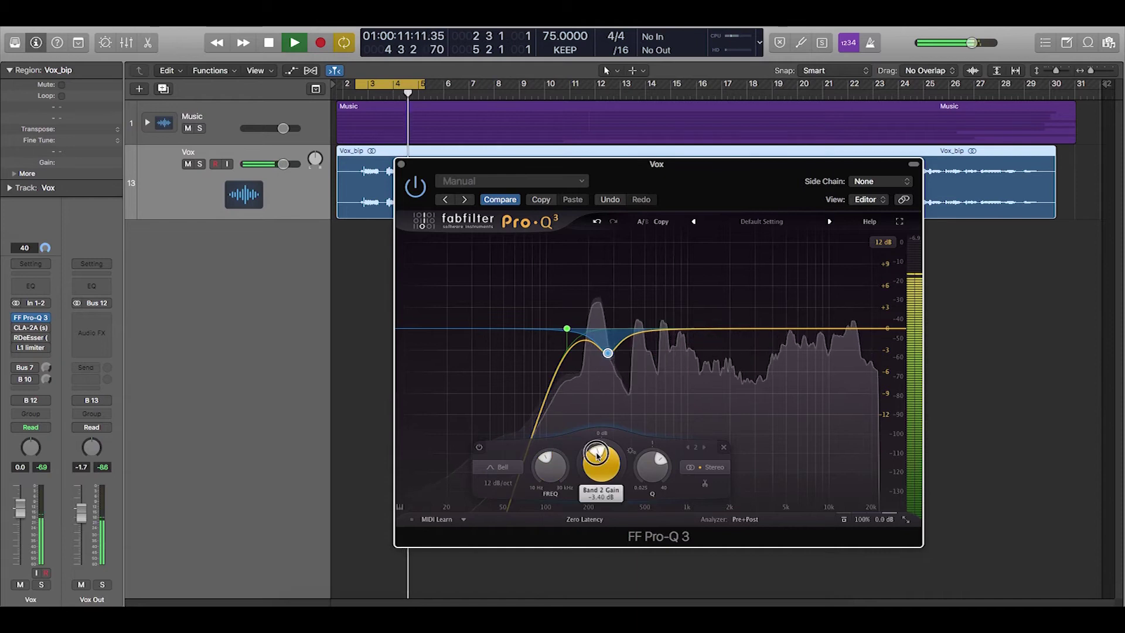
pyautogui.moveTo(661, 456); pyautogui.dragTo(660, 456)
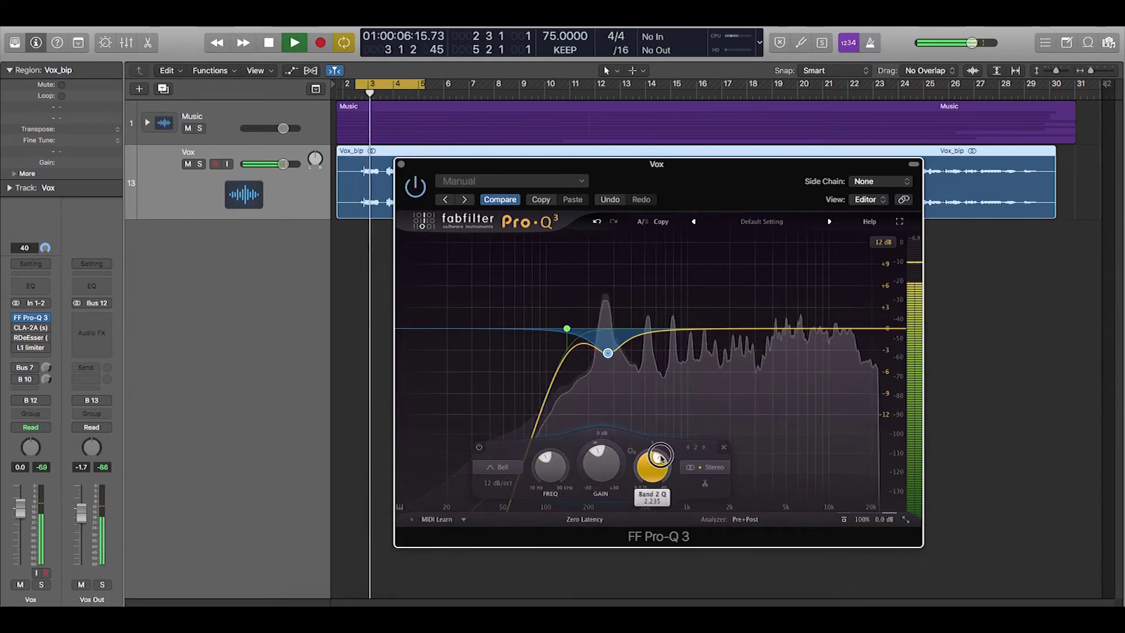
pyautogui.moveTo(547, 463); pyautogui.dragTo(546, 458)
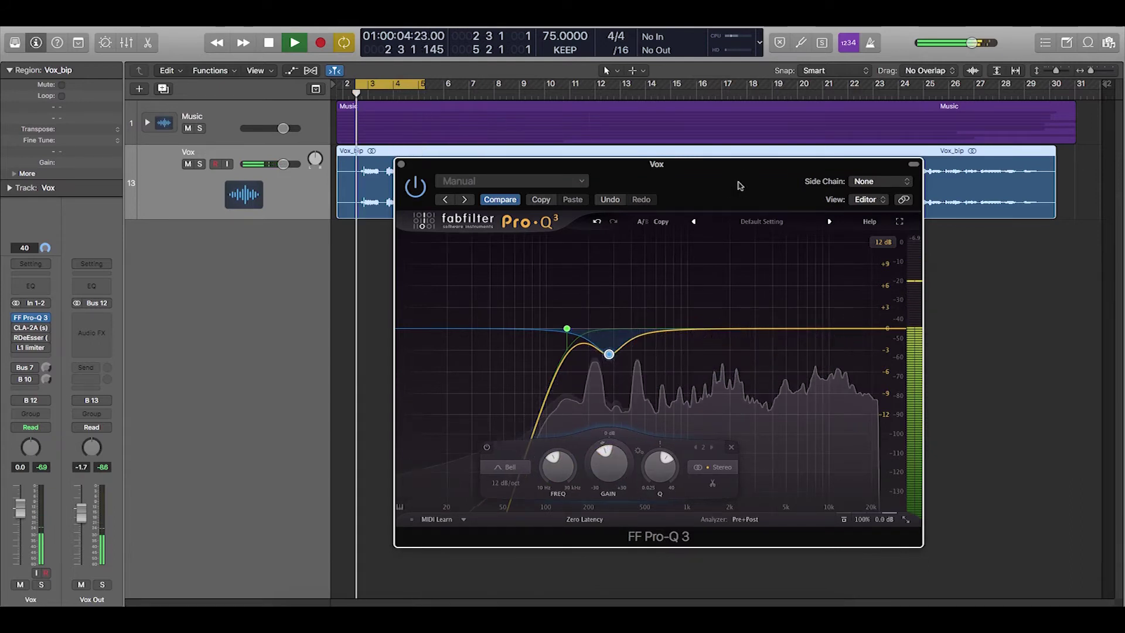
pyautogui.press('space')
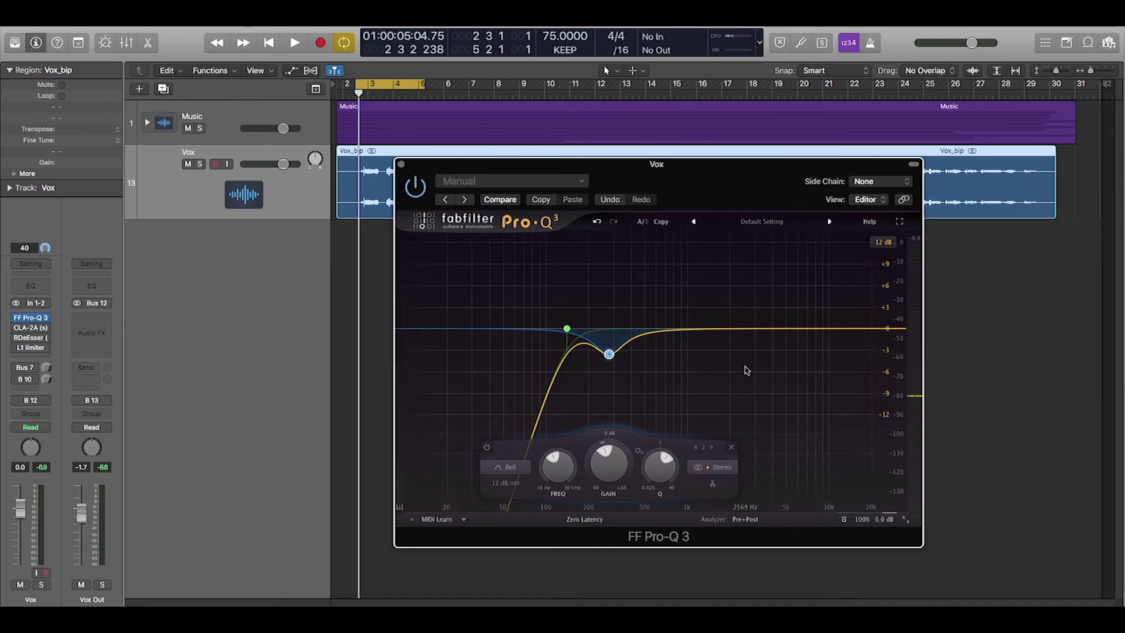
# - Resume playback and add a Bell band at about 893 Hz with Q about 3 and +7.85 dB gain
pyautogui.press('space')
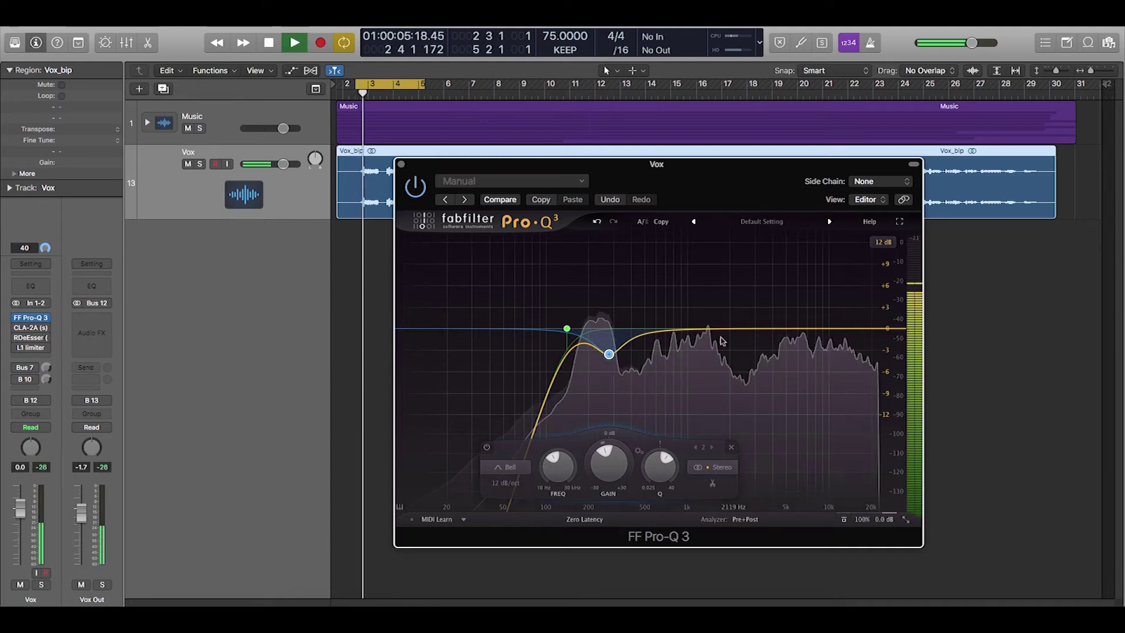
pyautogui.click(679, 329)
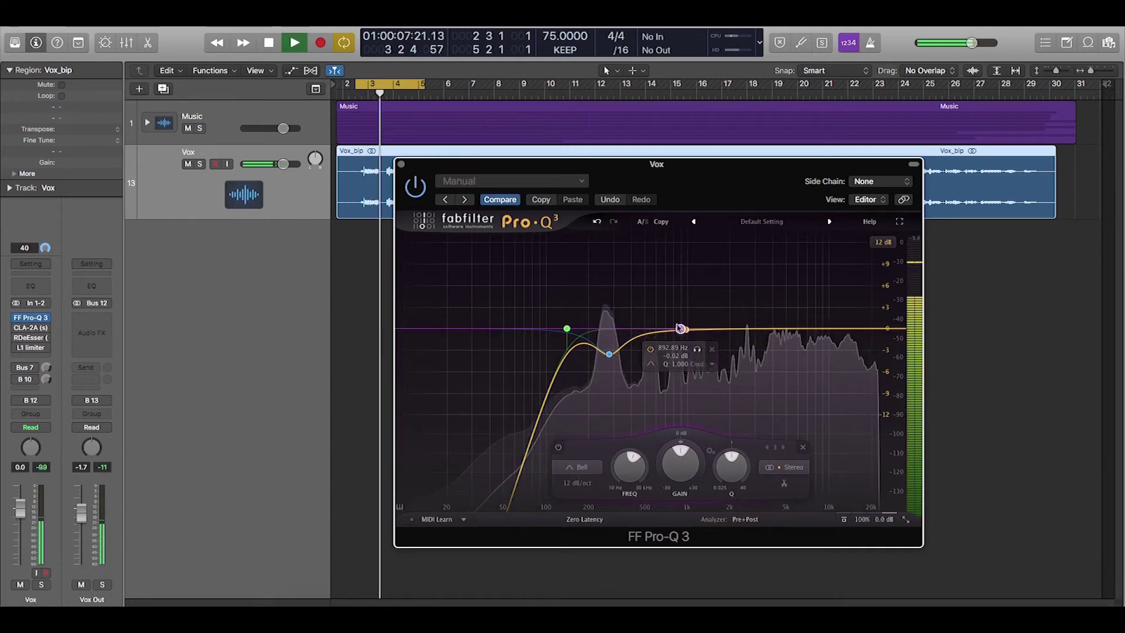
pyautogui.moveTo(731, 466); pyautogui.dragTo(741, 462)
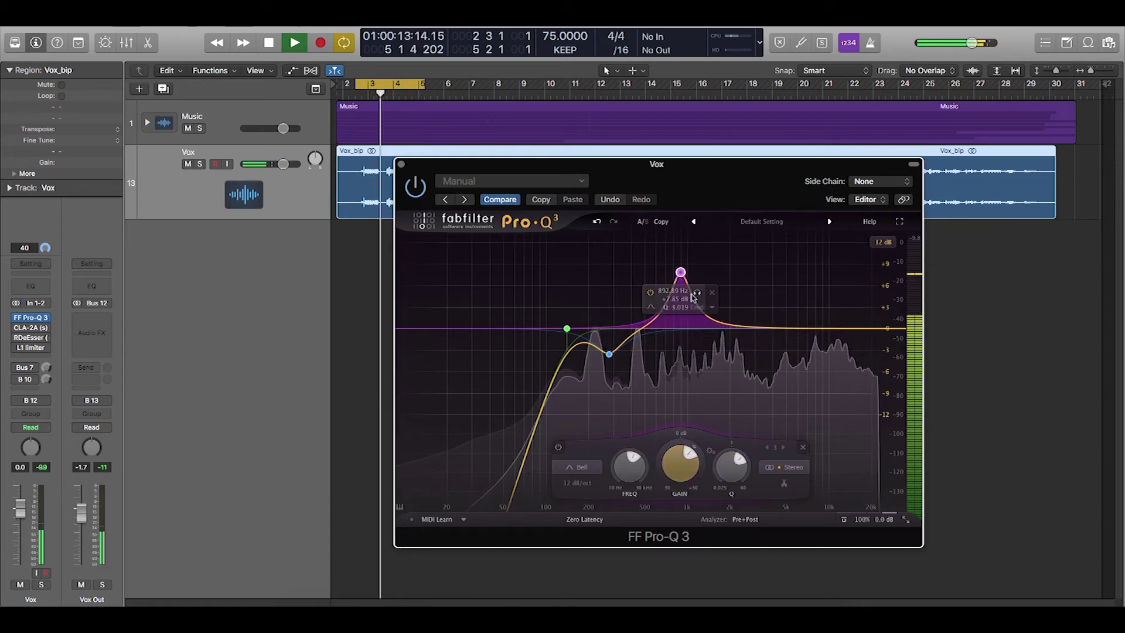
# - Solo the boosted midrange Bell band and sweep its frequency between about 697 and 893 Hz
pyautogui.click(697, 293)
pyautogui.moveTo(699, 295); pyautogui.dragTo(685, 293)
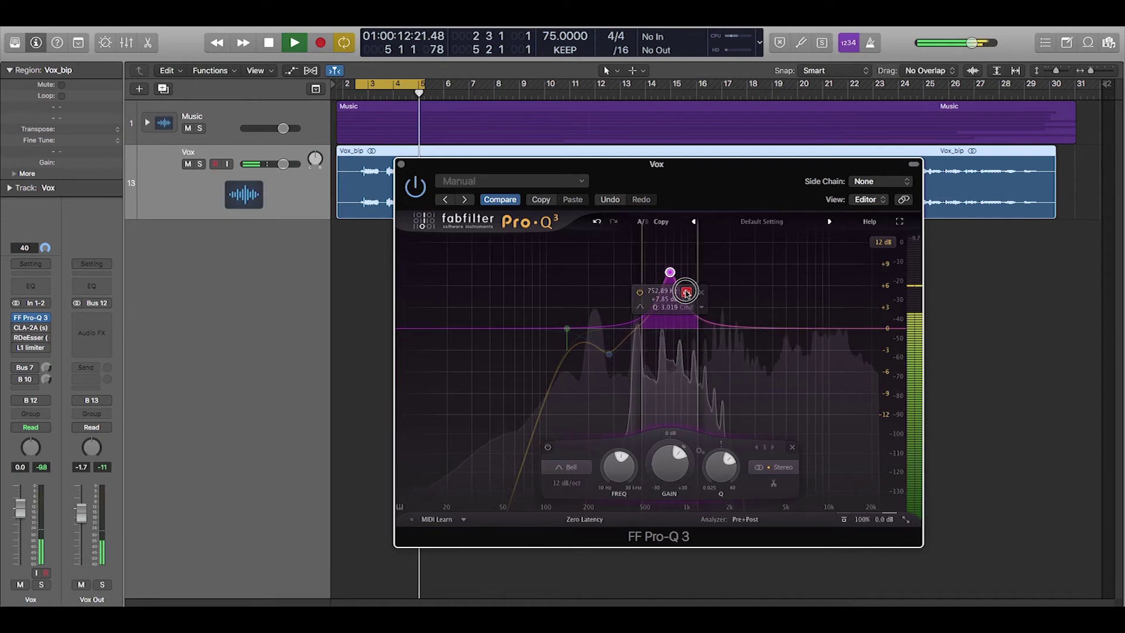
pyautogui.moveTo(687, 293); pyautogui.dragTo(714, 294)
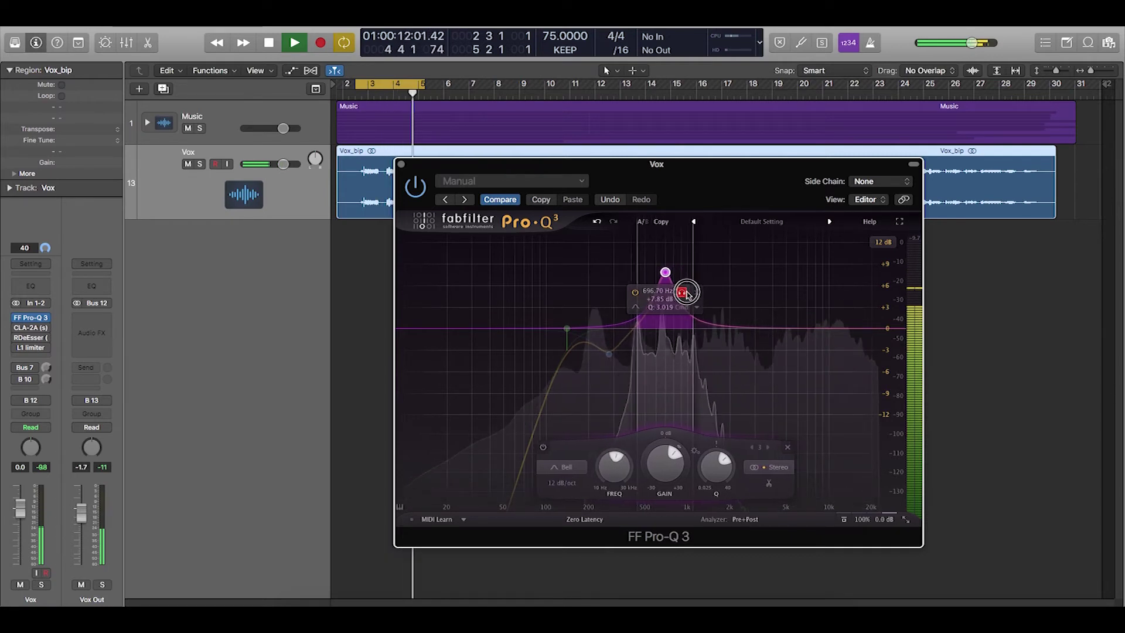
pyautogui.moveTo(696, 295); pyautogui.dragTo(700, 294)
# - Move the Pro-Q 3 window off the tracks, set the cycle range to about bars 16 to 18, and restart playback there
pyautogui.moveTo(705, 165); pyautogui.dragTo(690, 283)
pyautogui.moveTo(404, 83); pyautogui.dragTo(735, 117)
pyautogui.press('space')
pyautogui.press('space')
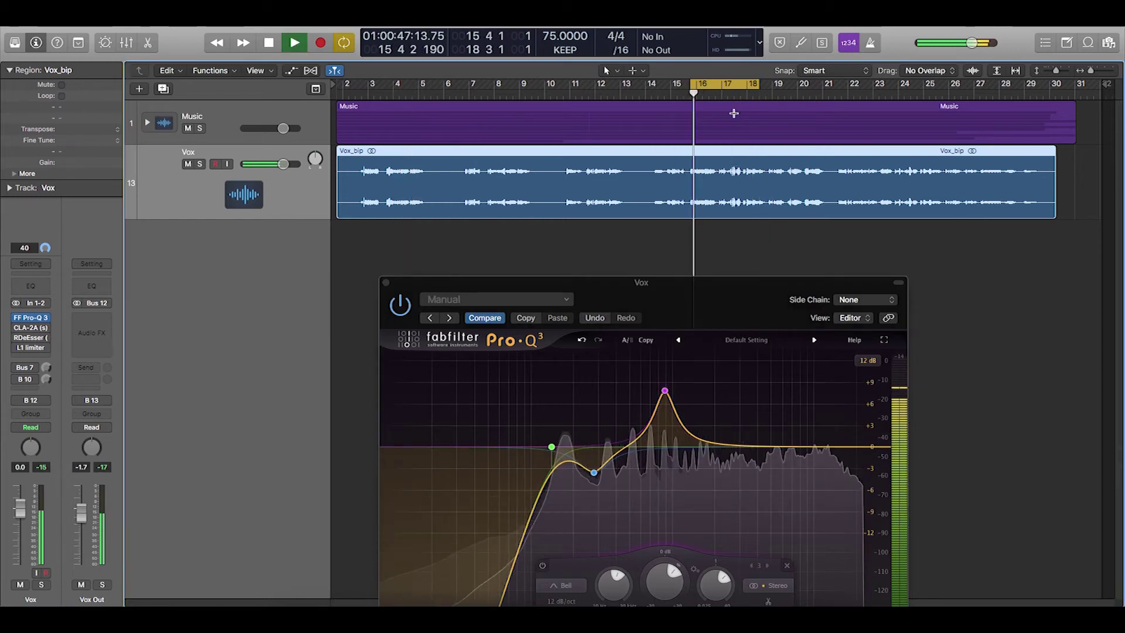
# - Move the Pro-Q 3 window back up and turn the midrange Bell band near 900 Hz into a cut of about 3 dB
pyautogui.moveTo(738, 296); pyautogui.dragTo(731, 132)
pyautogui.moveTo(677, 249); pyautogui.dragTo(670, 248)
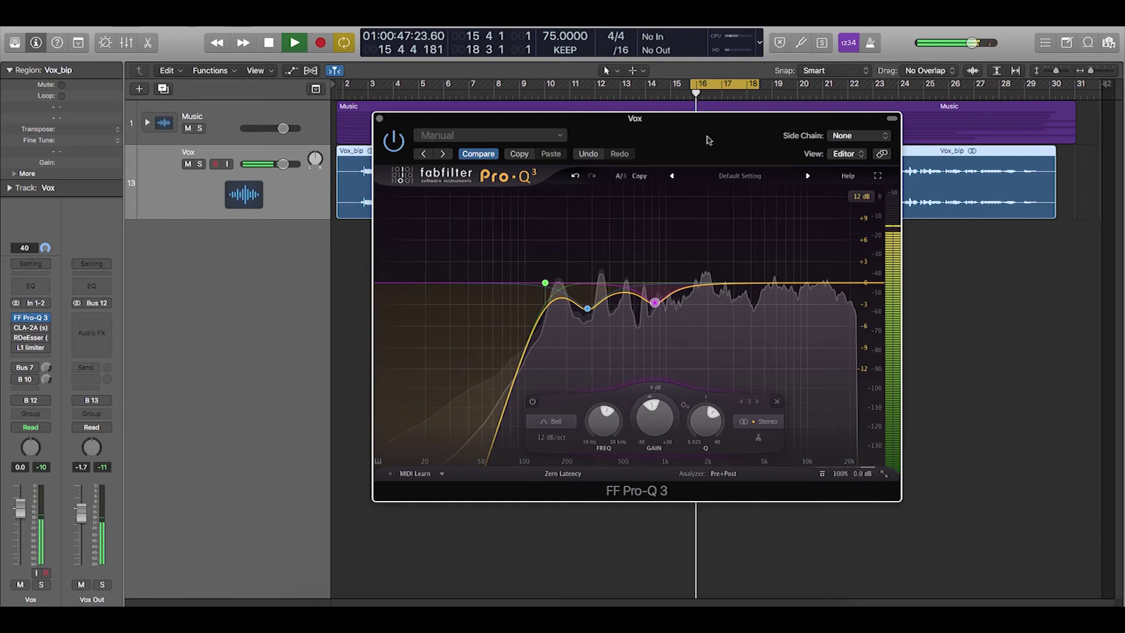
# - Add a Bell band with Q 2.872, sweep it in solo around 4 kHz, and settle at about 4343 Hz with +2.14 dB gain
pyautogui.click(752, 284)
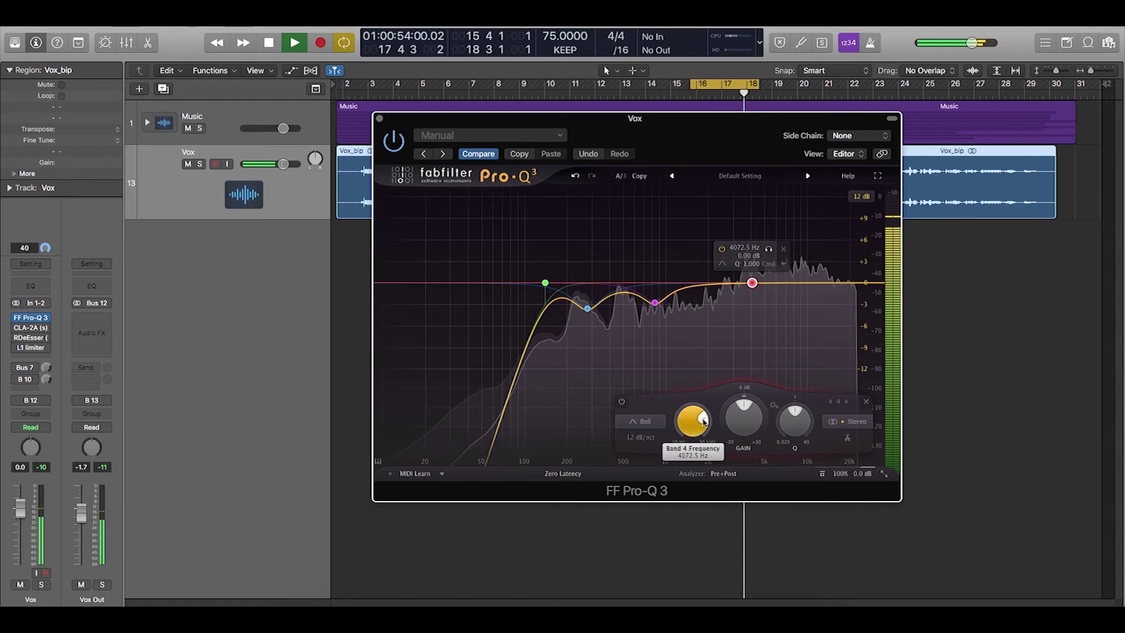
pyautogui.moveTo(745, 410); pyautogui.dragTo(745, 404)
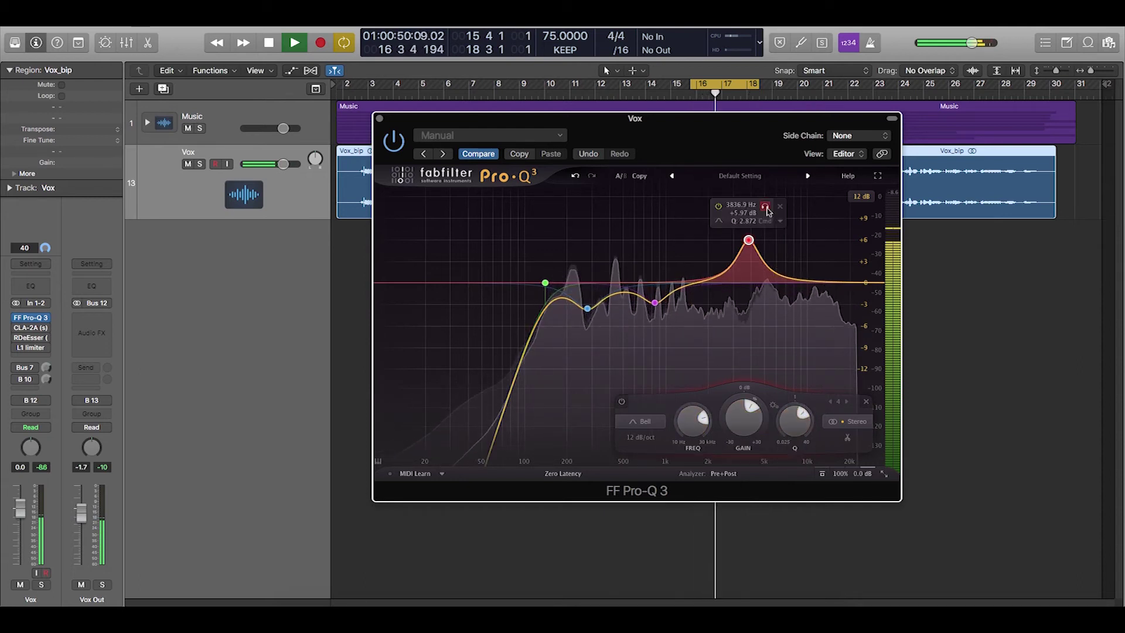
pyautogui.moveTo(760, 208)
pyautogui.mouseDown()
pyautogui.moveTo(731, 207)
pyautogui.moveTo(760, 207)
pyautogui.mouseUp()
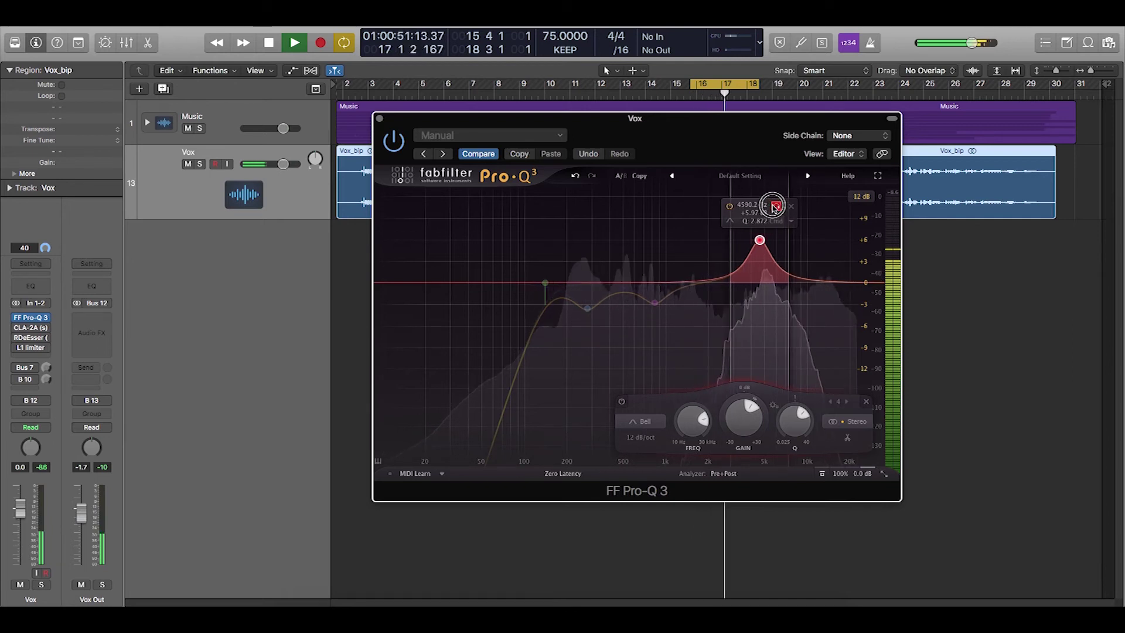
pyautogui.moveTo(765, 205); pyautogui.dragTo(772, 207)
pyautogui.moveTo(745, 408); pyautogui.dragTo(752, 405)
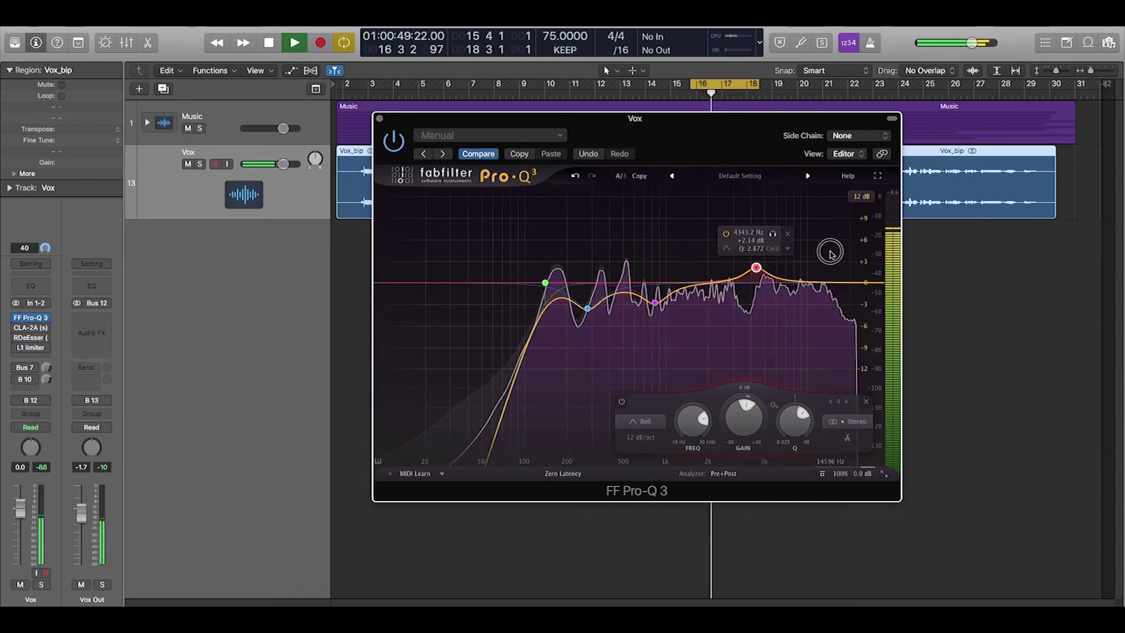
# - Add a High Shelf band at about 8448 Hz with +2.14 dB gain and Q about 2.87, stopping playback while adjusting it
pyautogui.click(815, 275)
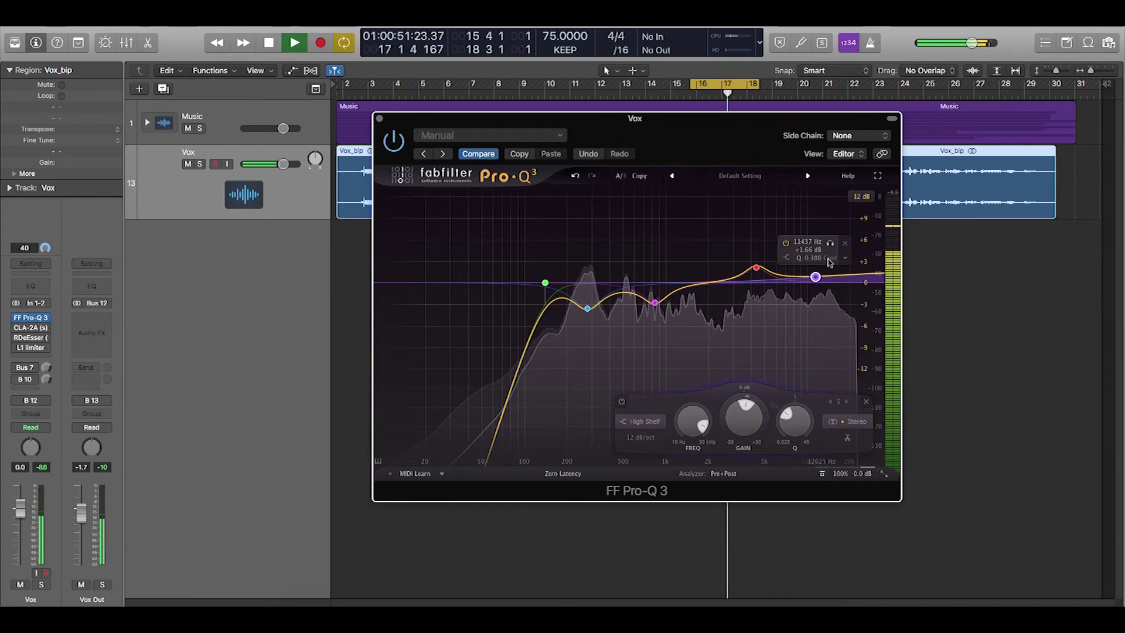
pyautogui.moveTo(791, 409); pyautogui.dragTo(704, 420)
pyautogui.press('space')
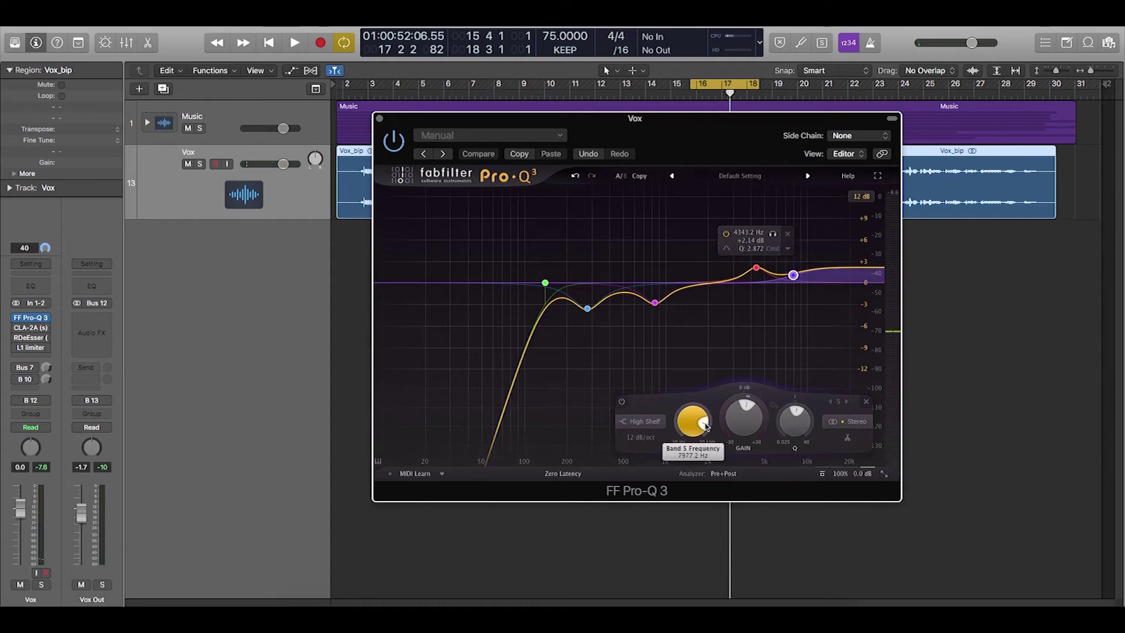
pyautogui.scroll(1, 705, 425)
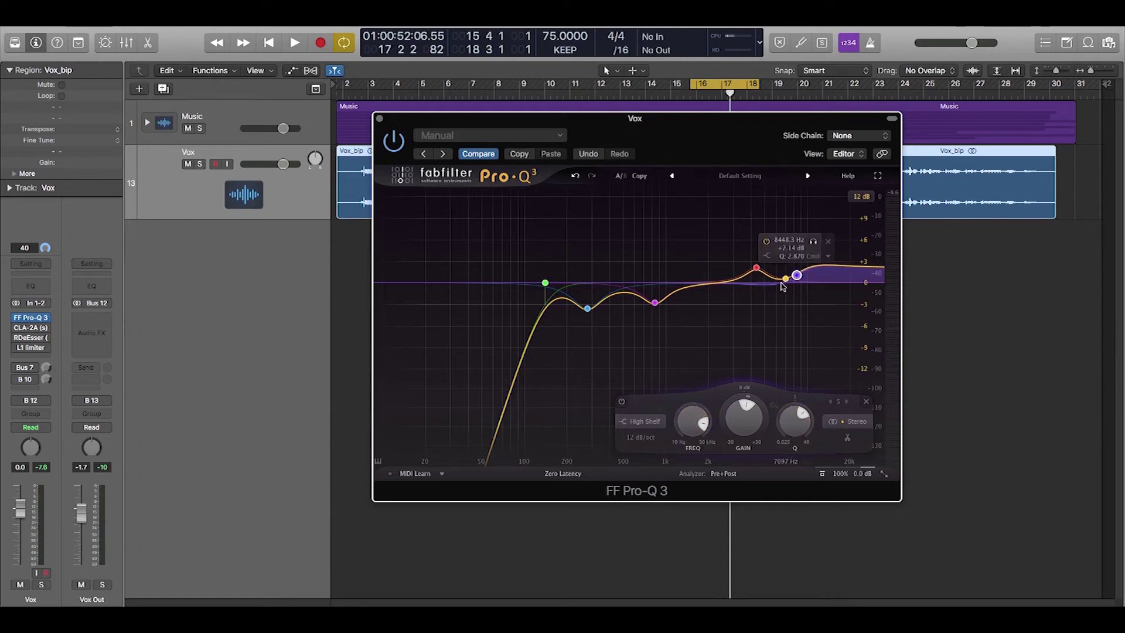
# - Play the looped section and fine-tune the High Shelf band's gain to about +2 dB
pyautogui.press('space')
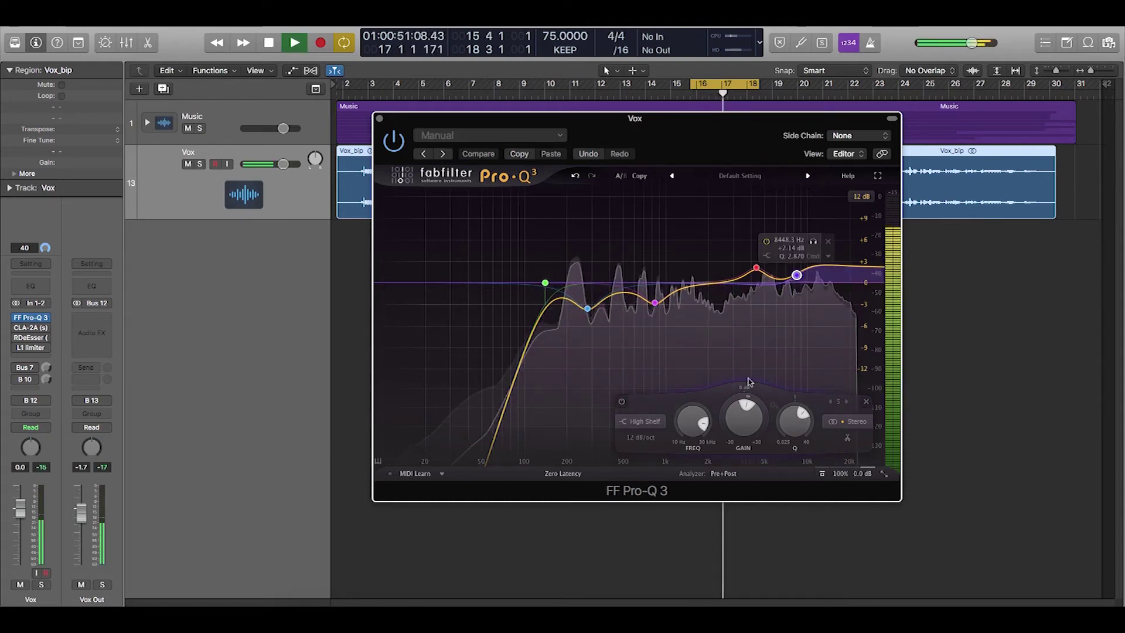
pyautogui.moveTo(748, 414)
pyautogui.mouseDown()
pyautogui.moveTo(738, 395)
pyautogui.moveTo(747, 409)
pyautogui.mouseUp()
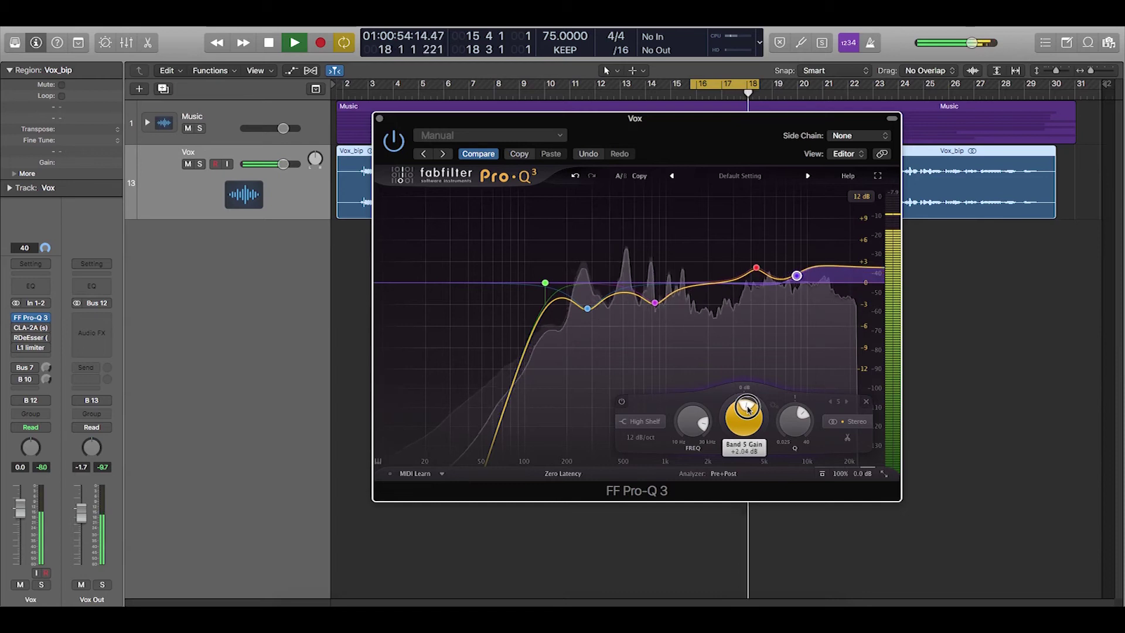
pyautogui.moveTo(747, 409); pyautogui.dragTo(748, 407)
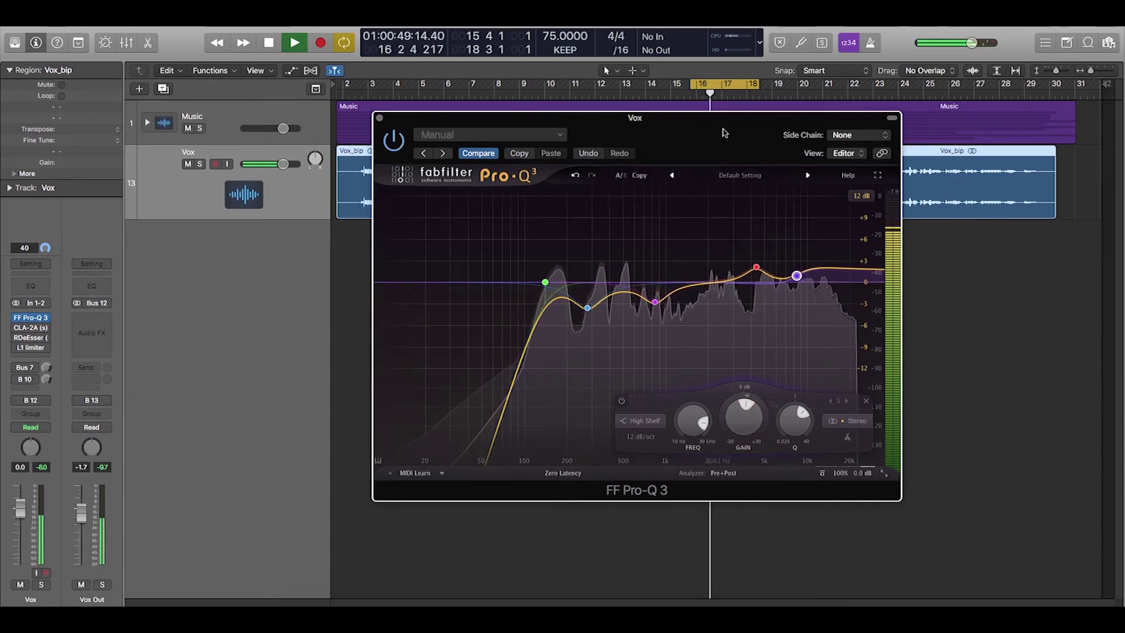
# - Stop and replay the looped section, and bypass the Pro-Q 3 to compare the vocal with and without EQ
pyautogui.press('space')
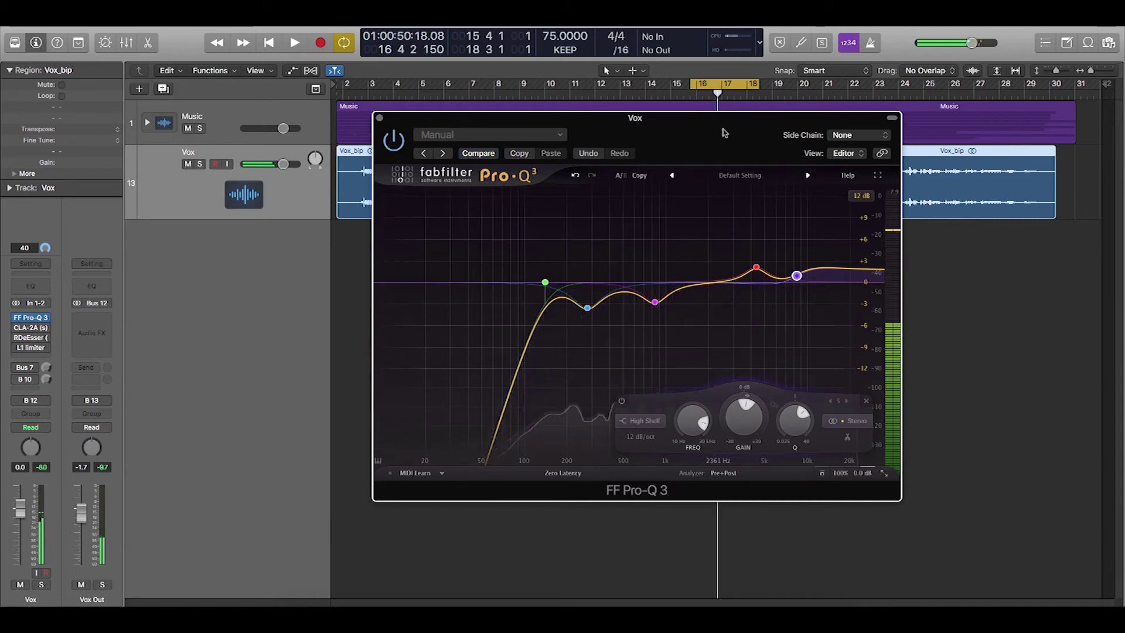
pyautogui.press('space')
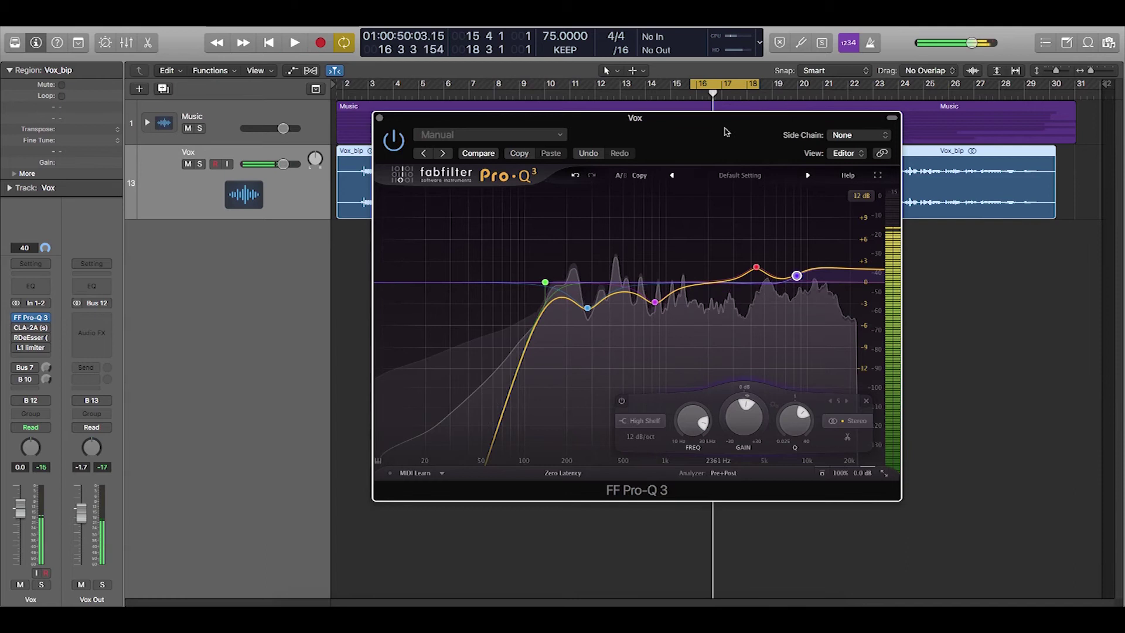
pyautogui.press('space')
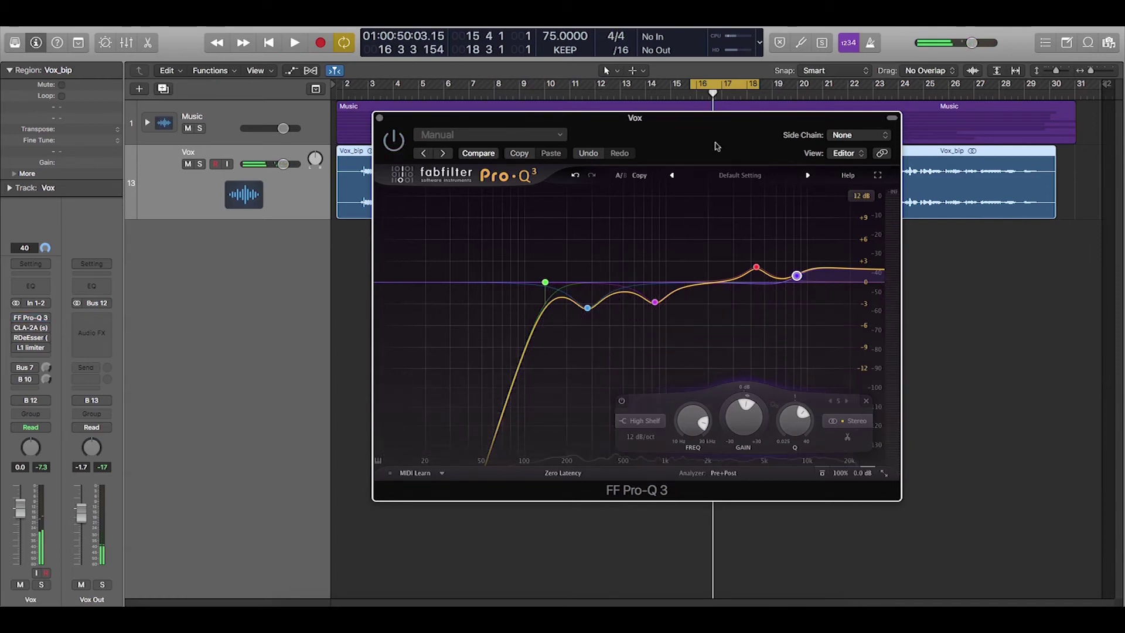
# - Play the loop and extend the end of the cycle range to bar 21, moving the Pro-Q 3 window clear of the tracks
pyautogui.press('space')
pyautogui.moveTo(714, 139); pyautogui.dragTo(775, 233)
pyautogui.moveTo(759, 87); pyautogui.dragTo(781, 174)
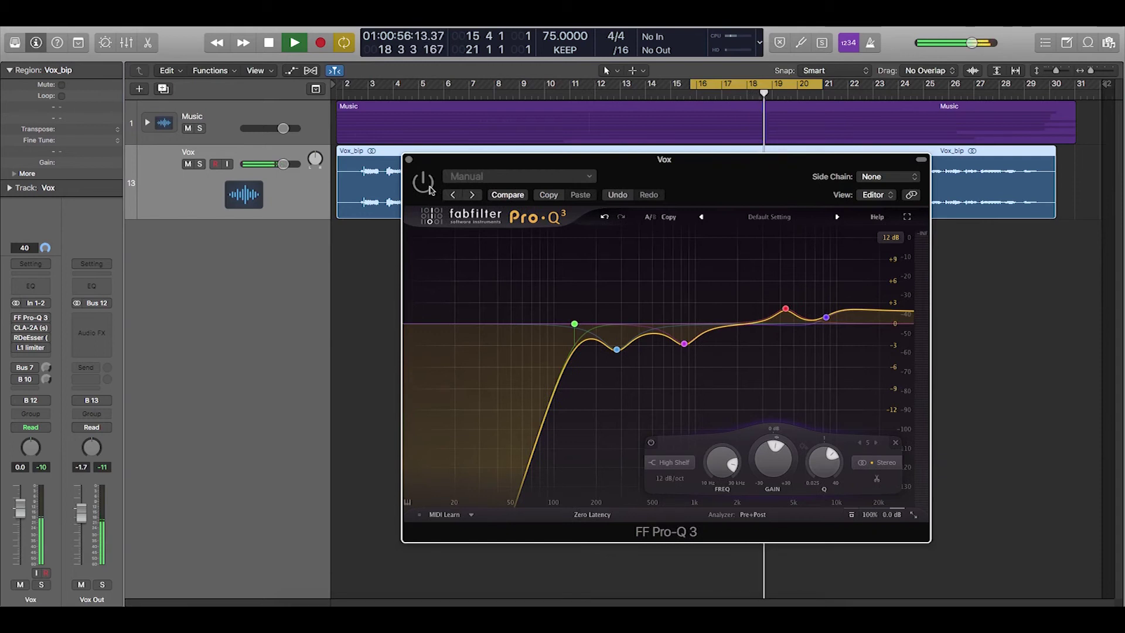
# - Replay the extended loop and toggle the Pro-Q 3 bypass repeatedly to compare the equalized and dry vocal
pyautogui.press('space')
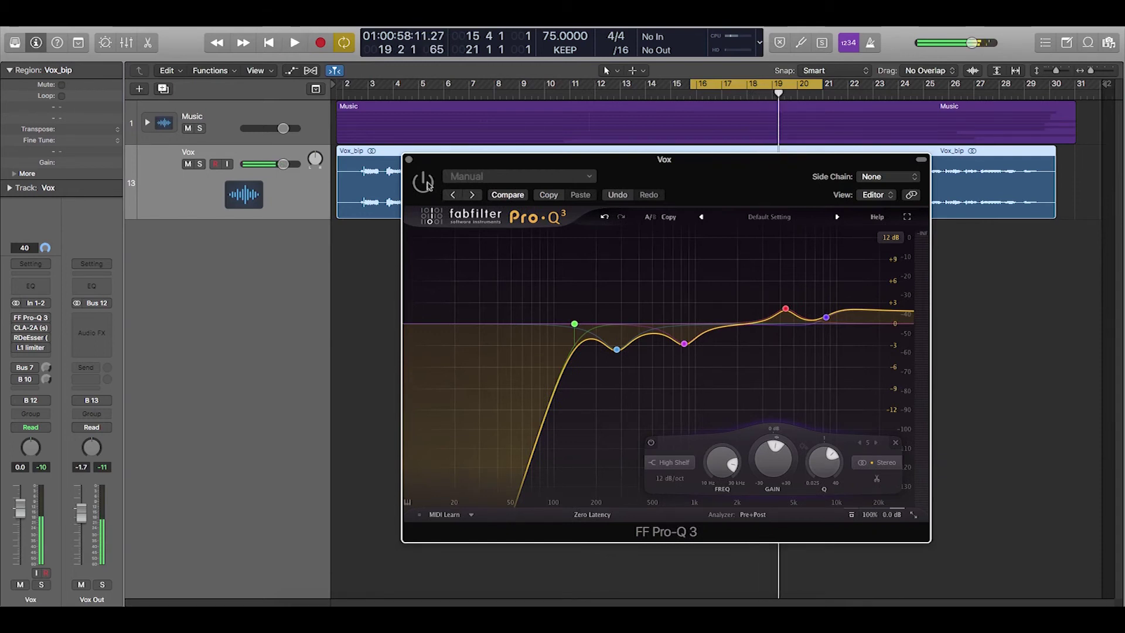
pyautogui.press('space')
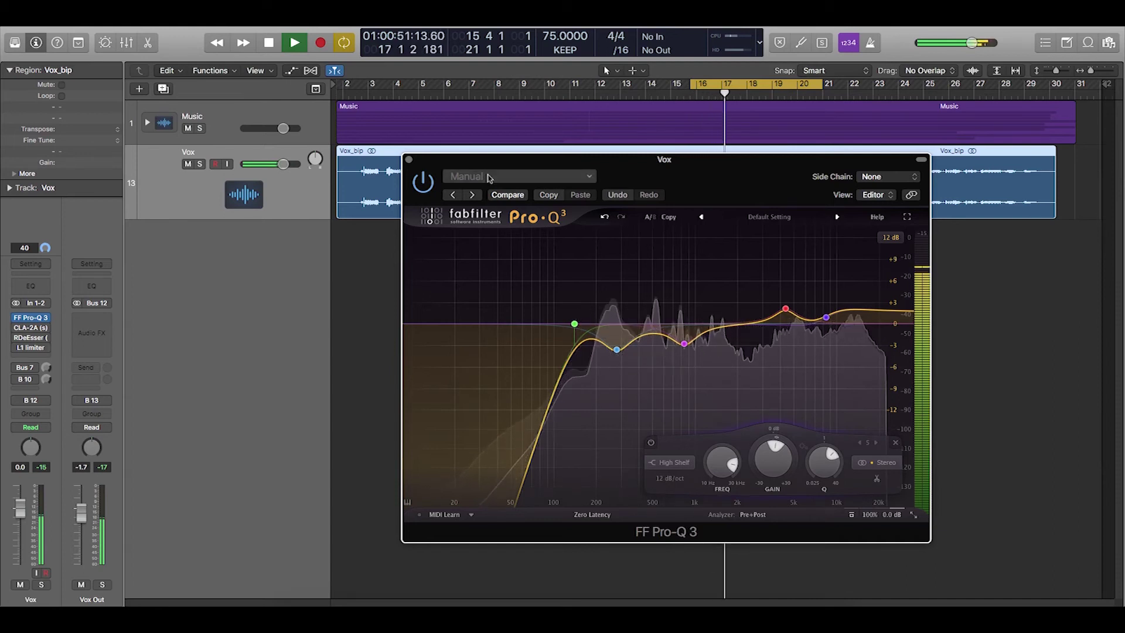
pyautogui.click(421, 184)
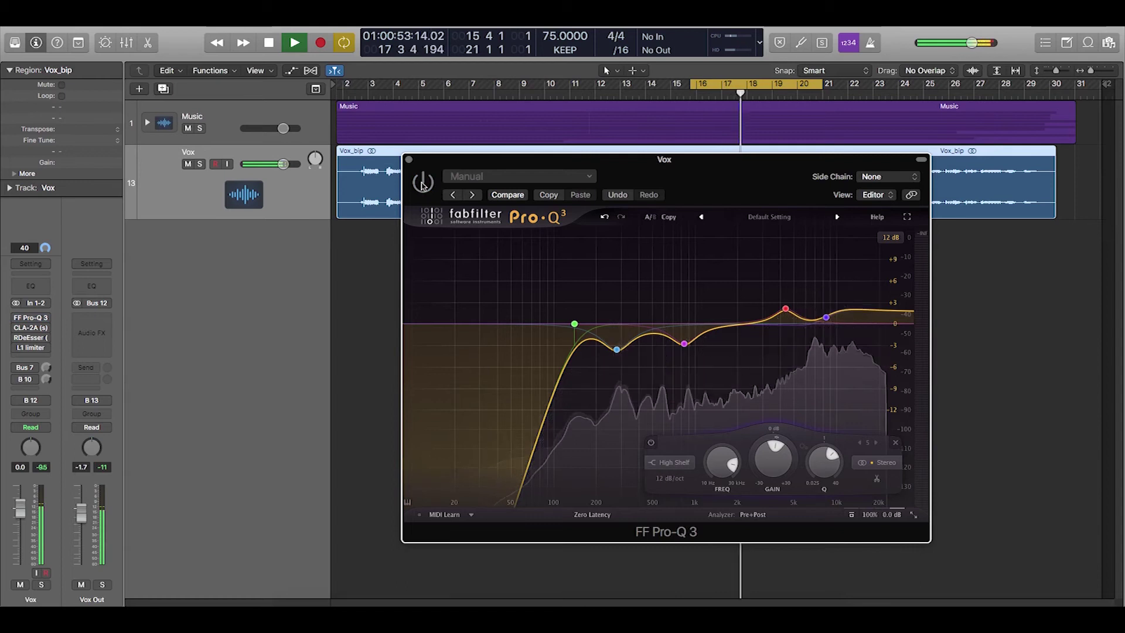
pyautogui.click(421, 183)
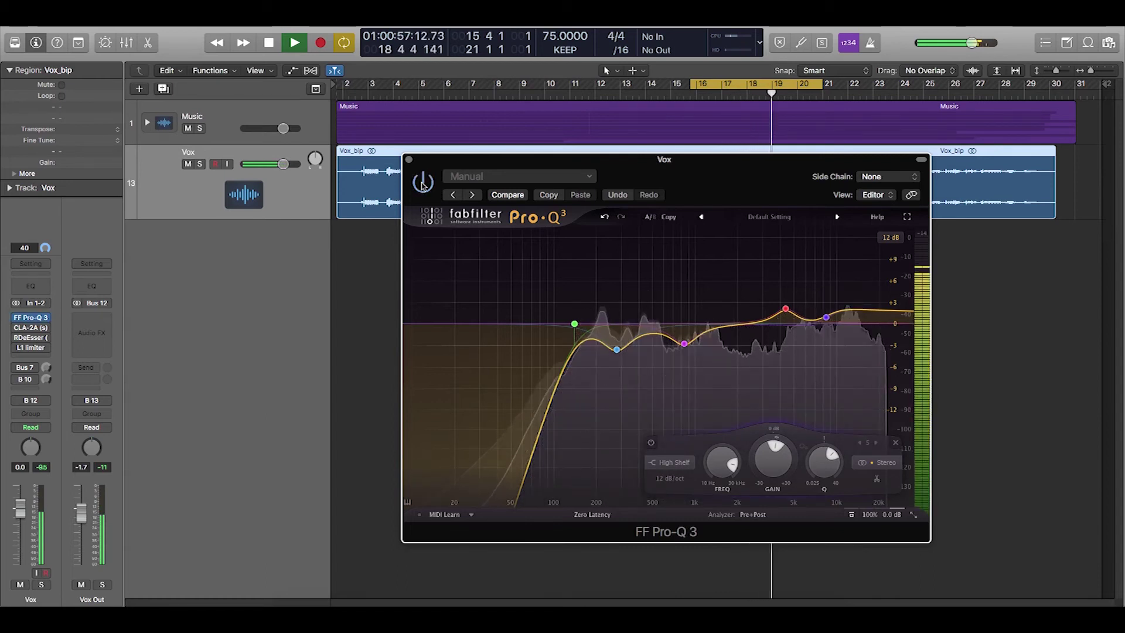
pyautogui.click(422, 183)
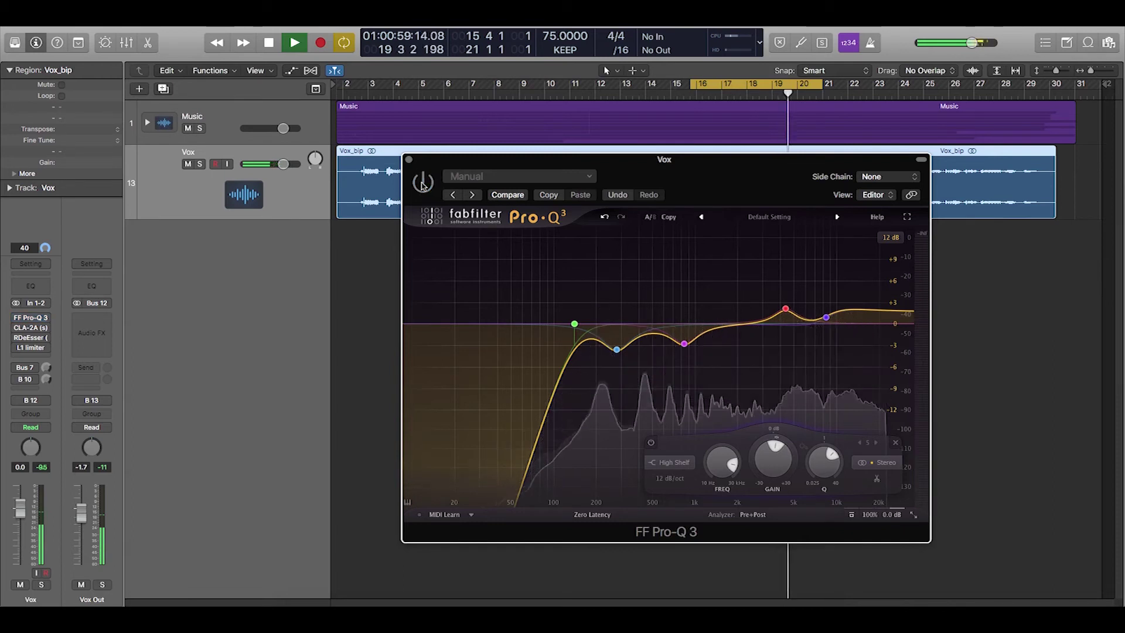
pyautogui.click(422, 184)
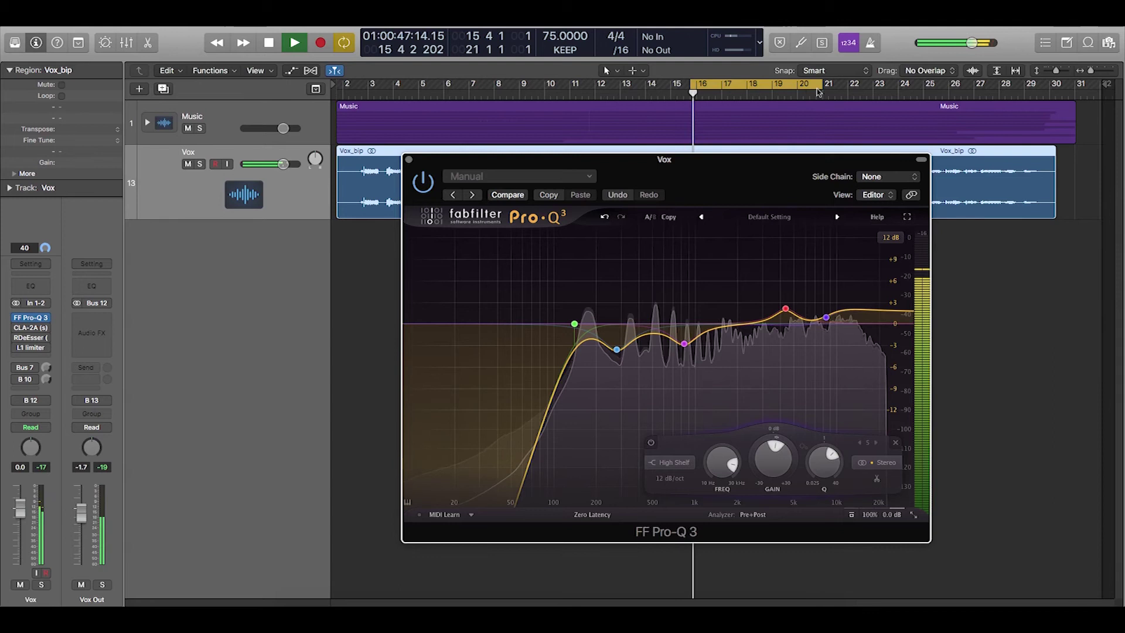
# - Shorten the cycle range to end at bar 19, stop playback and close the Pro-Q 3 window
pyautogui.moveTo(819, 84); pyautogui.dragTo(775, 123)
pyautogui.press('space')
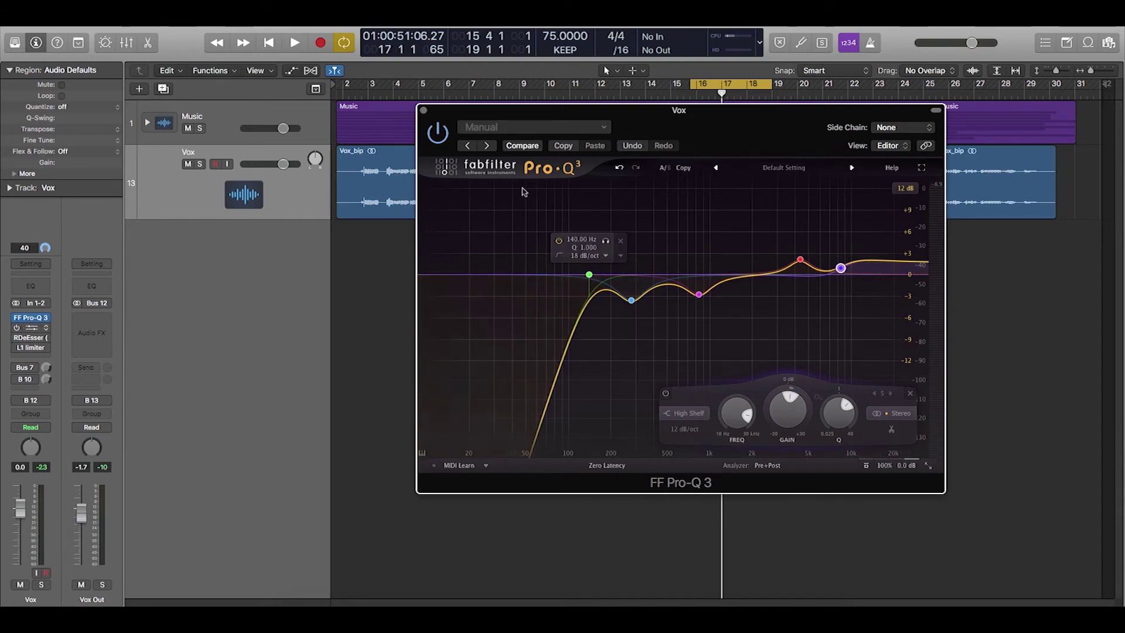
pyautogui.click(423, 110)
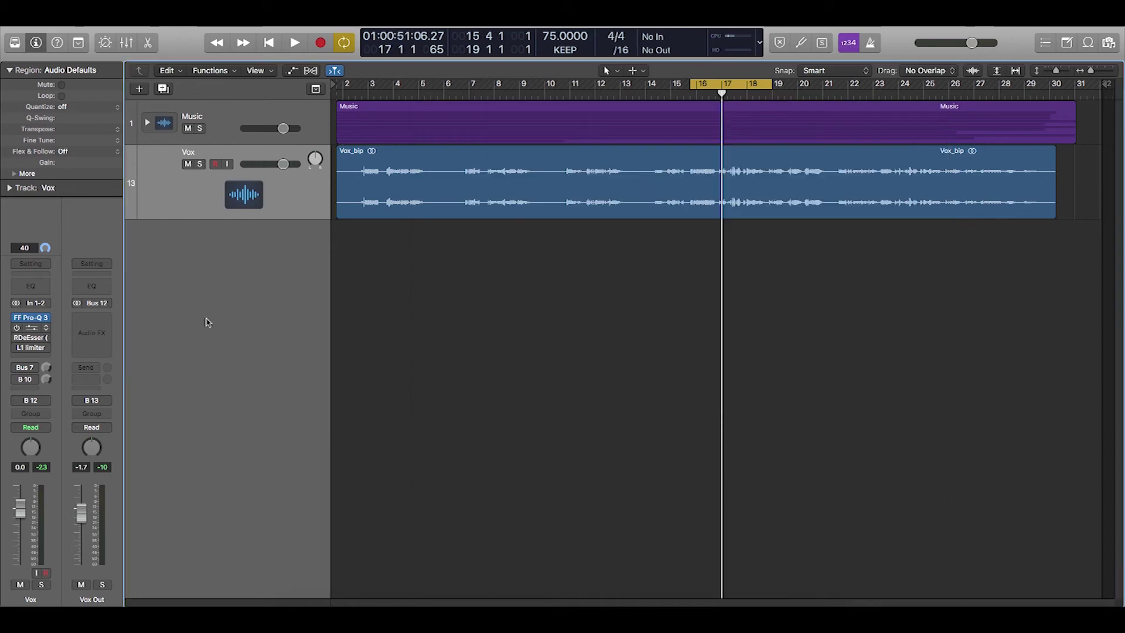
# - Open the CLA-2A compressor on the Vox track and switch it on
pyautogui.click(28, 328)
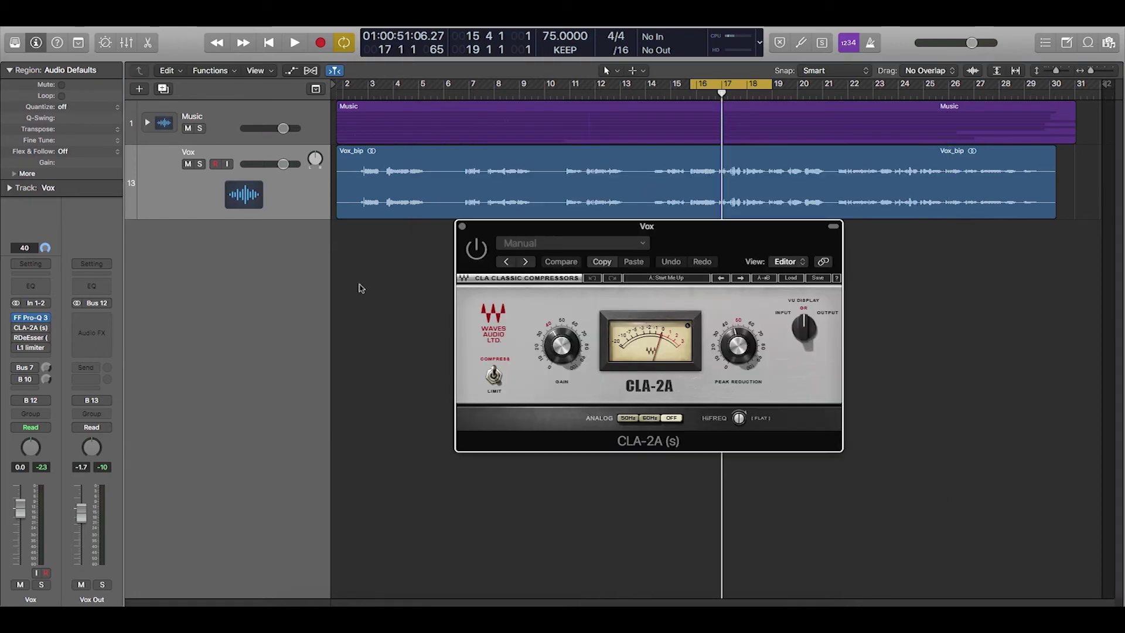
pyautogui.click(720, 242)
pyautogui.moveTo(720, 243); pyautogui.dragTo(720, 243)
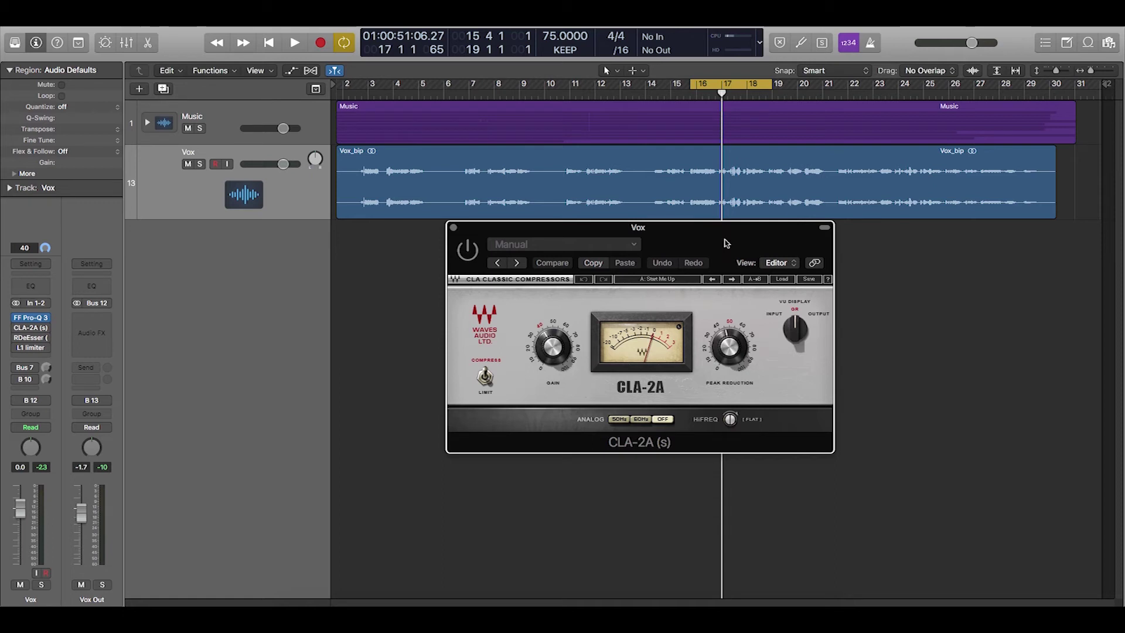
pyautogui.click(783, 280)
pyautogui.click(705, 238)
pyautogui.click(471, 252)
pyautogui.click(728, 239)
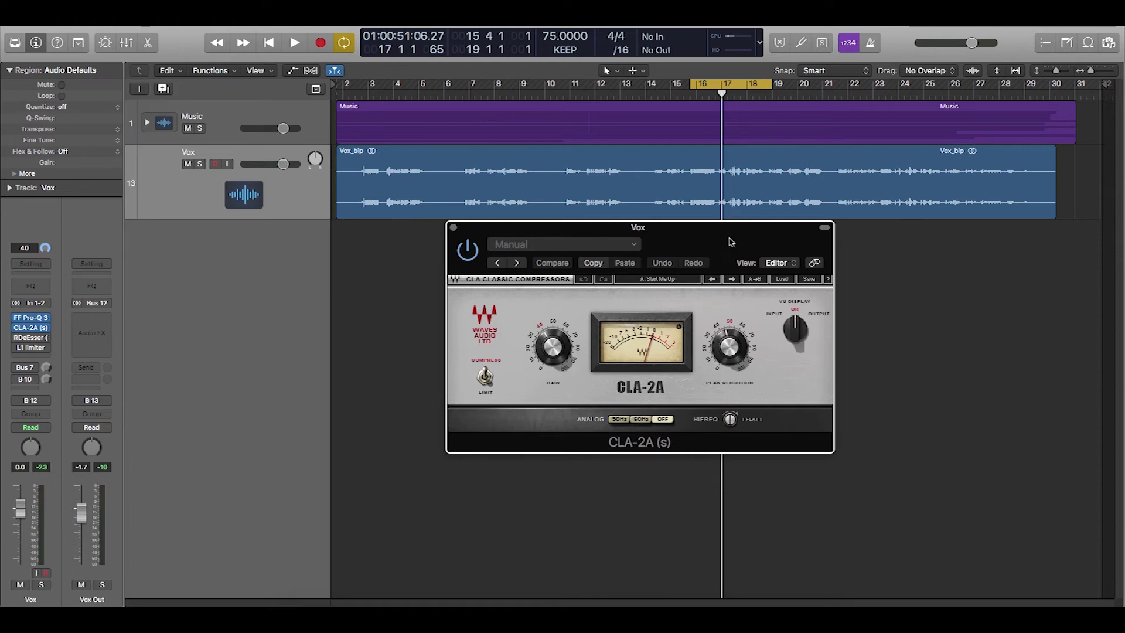
pyautogui.click(468, 253)
pyautogui.click(476, 252)
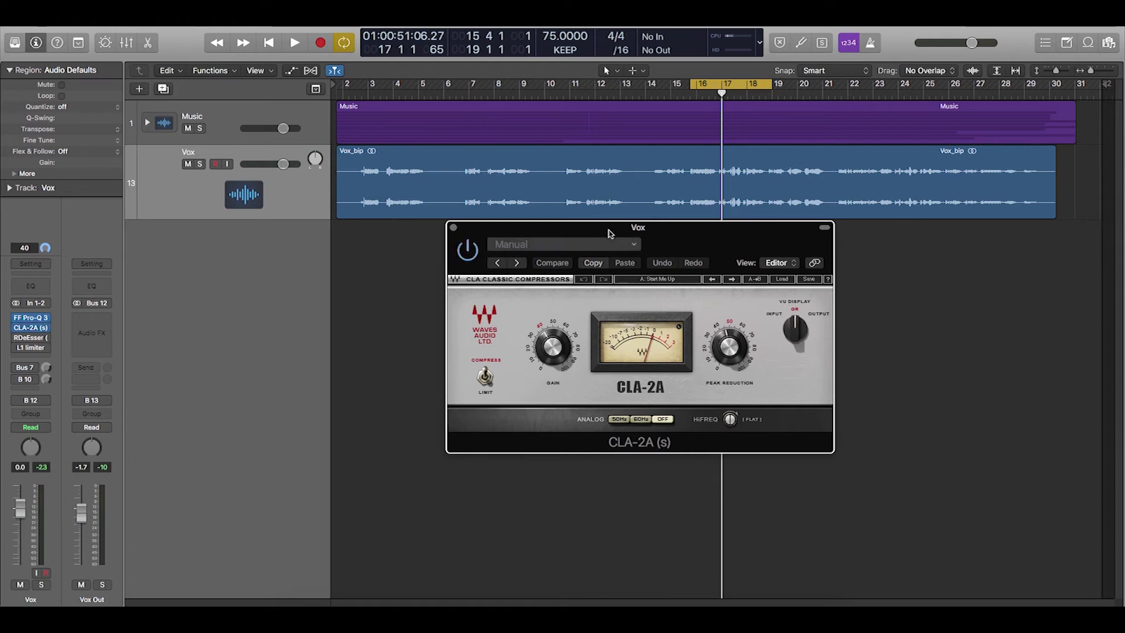
# - Load the Vox factory preset in the CLA-2A and adjust Peak Reduction to about 47 while the loop plays
pyautogui.click(783, 280)
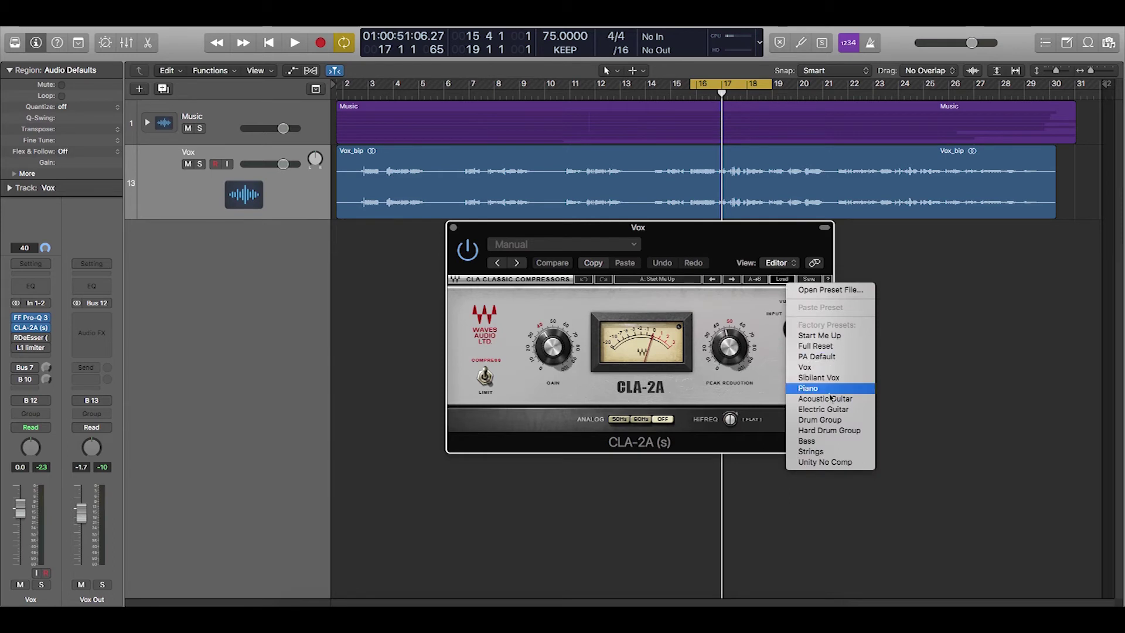
pyautogui.click(806, 367)
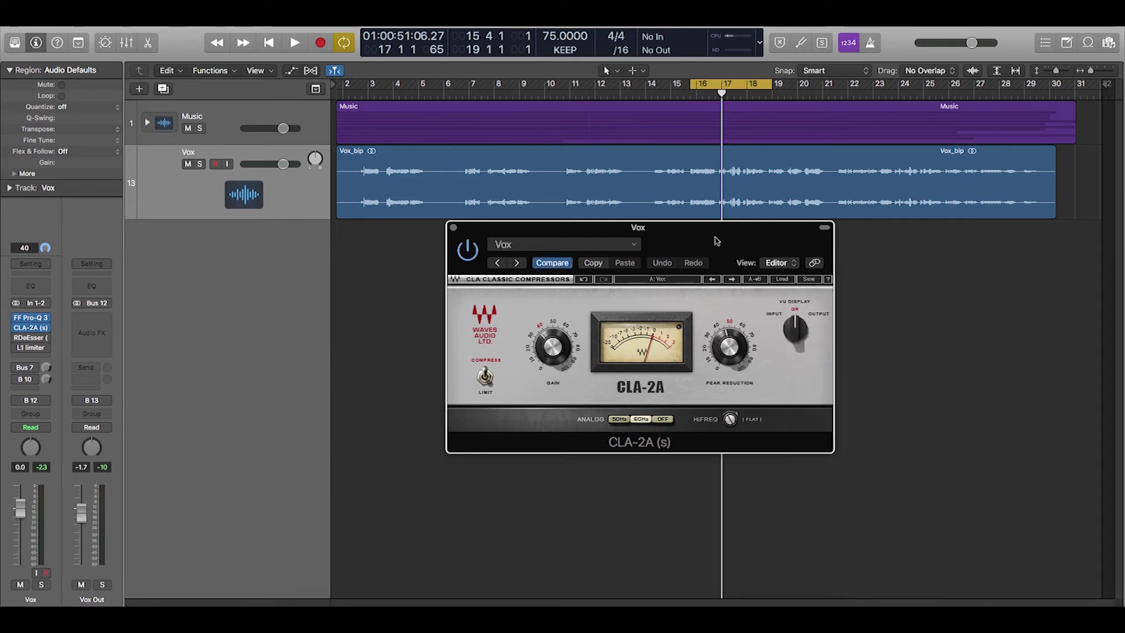
pyautogui.press('space')
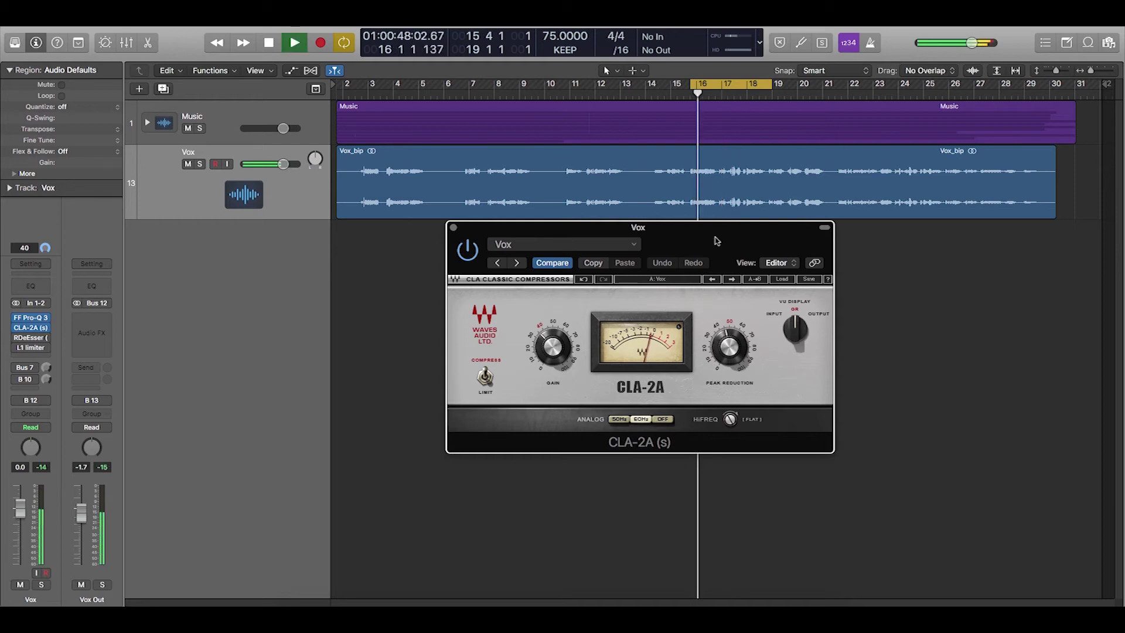
pyautogui.moveTo(729, 347); pyautogui.dragTo(729, 340)
pyautogui.click(714, 241)
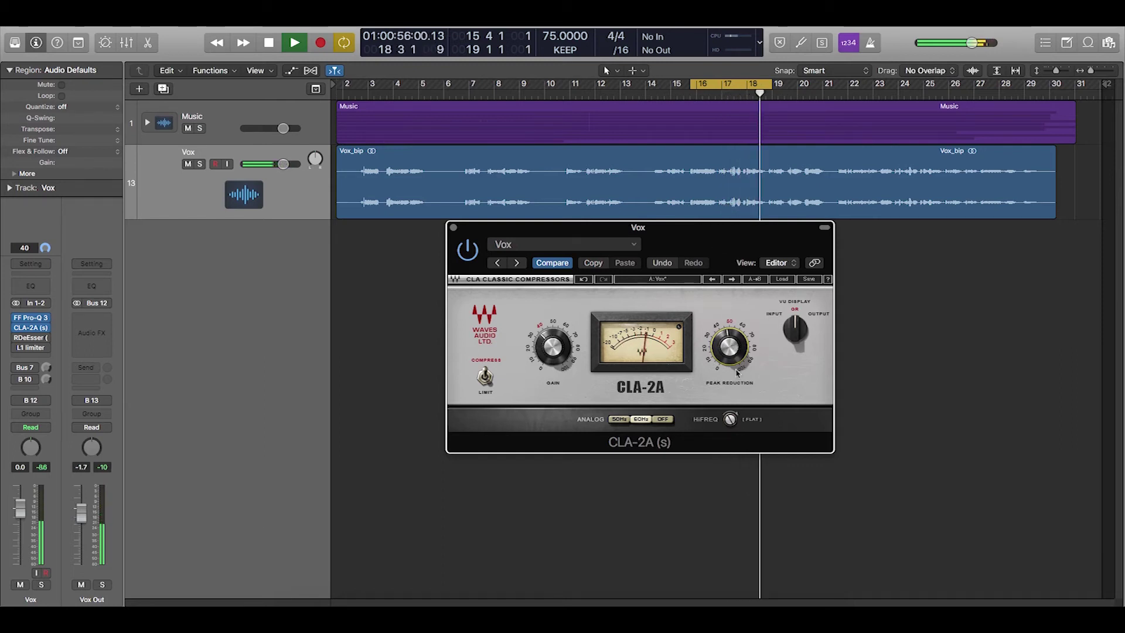
pyautogui.moveTo(734, 348)
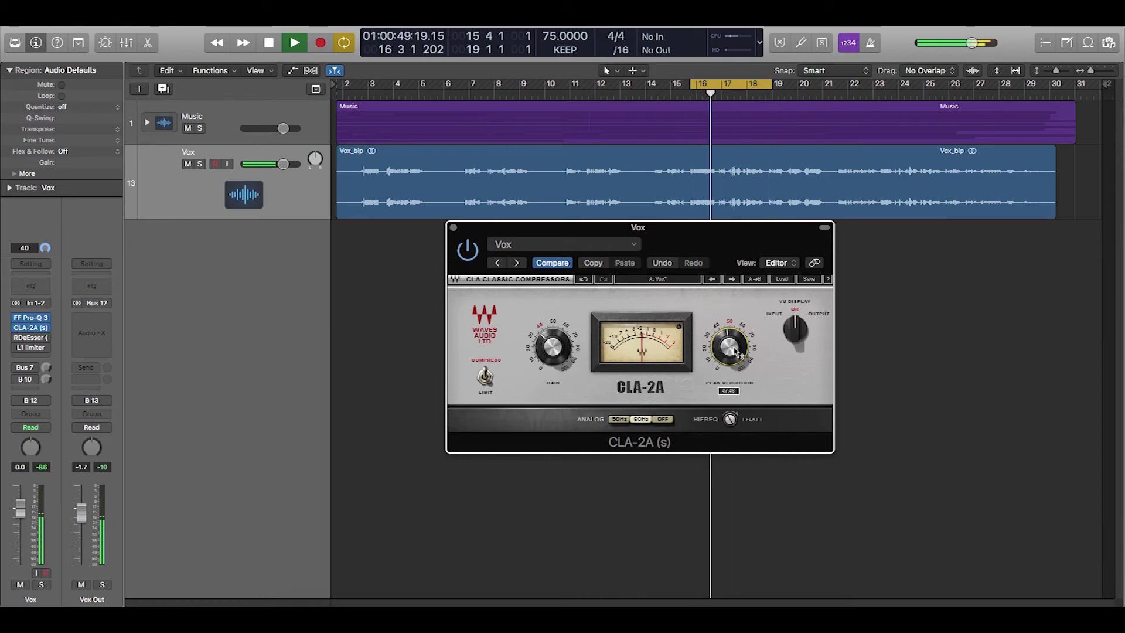
pyautogui.press('space')
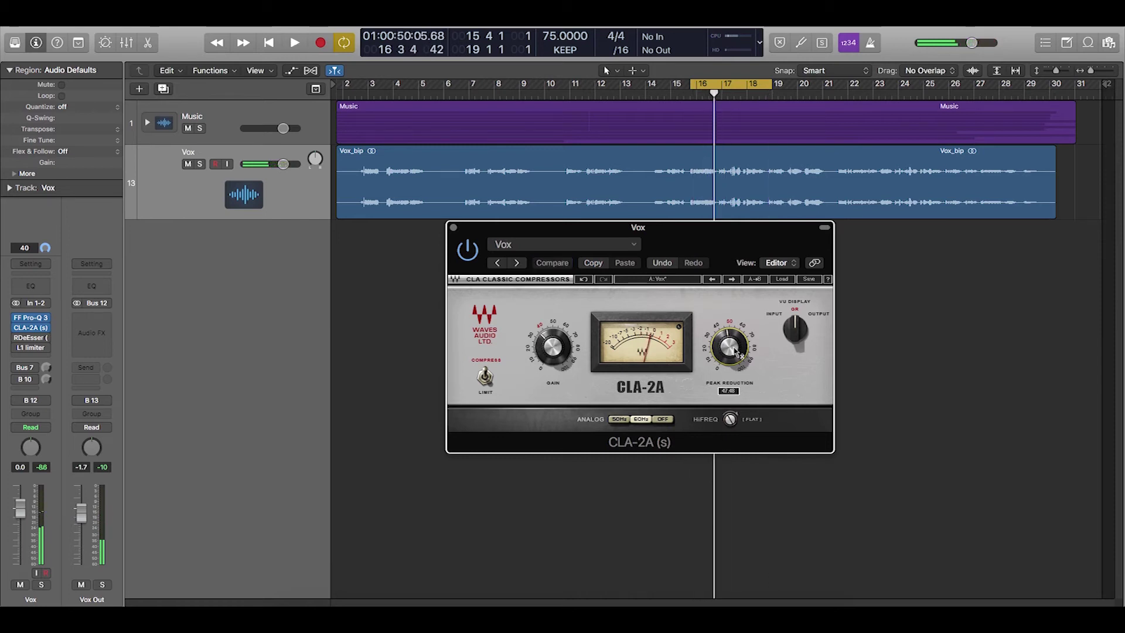
# - Fine-tune the CLA-2A's Gain to just under 40 while the loop plays, and set Analog to OFF
pyautogui.press('space')
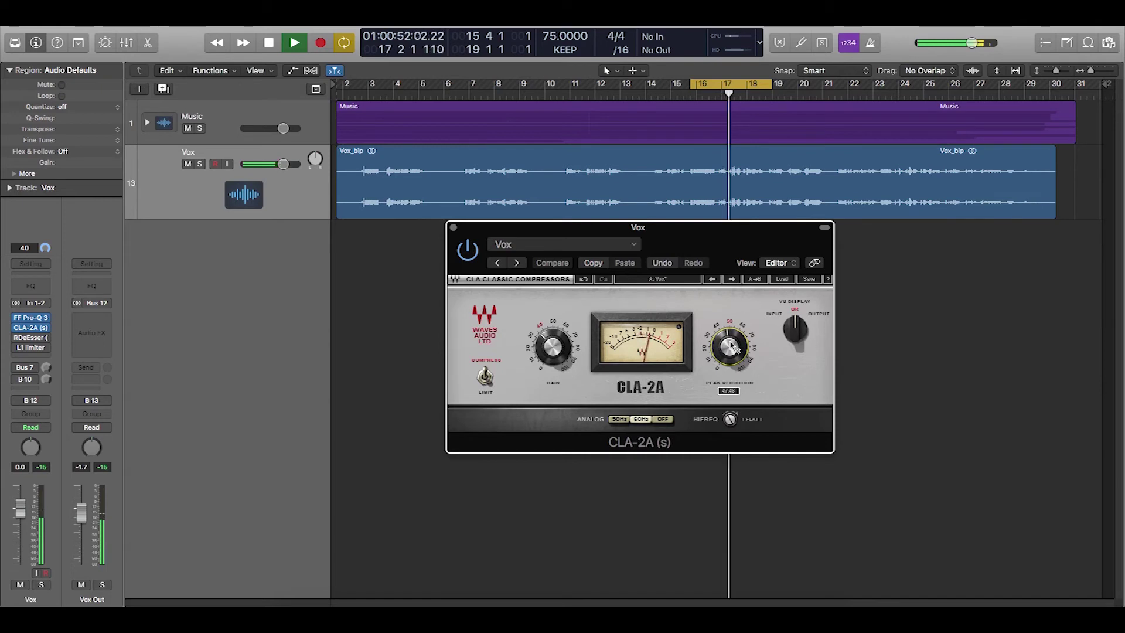
pyautogui.moveTo(575, 350); pyautogui.dragTo(575, 344)
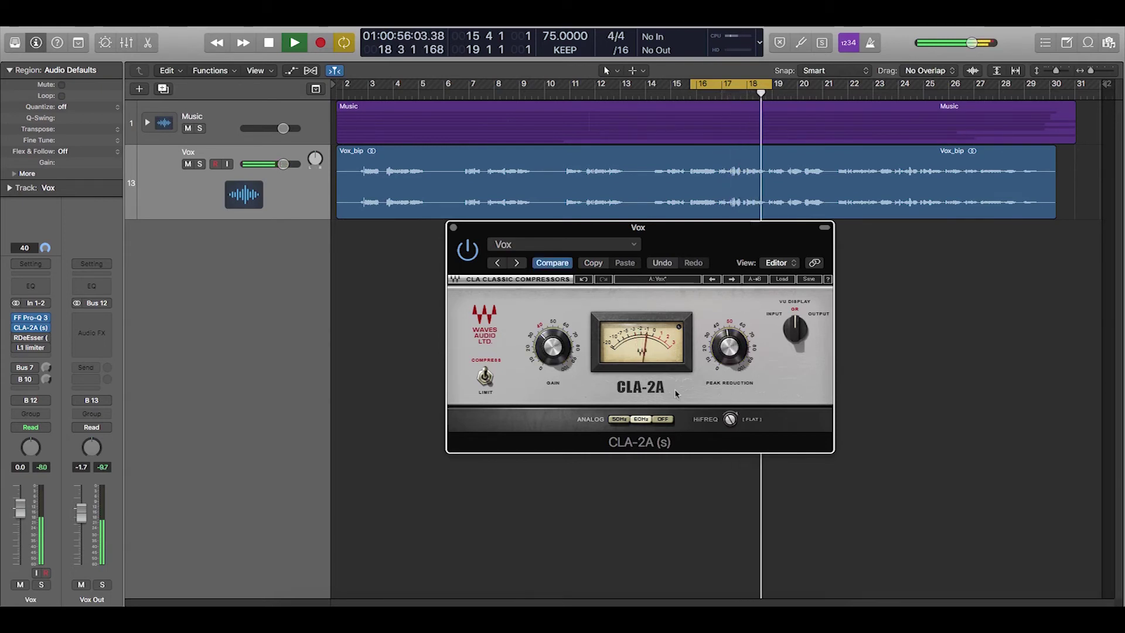
pyautogui.press('space')
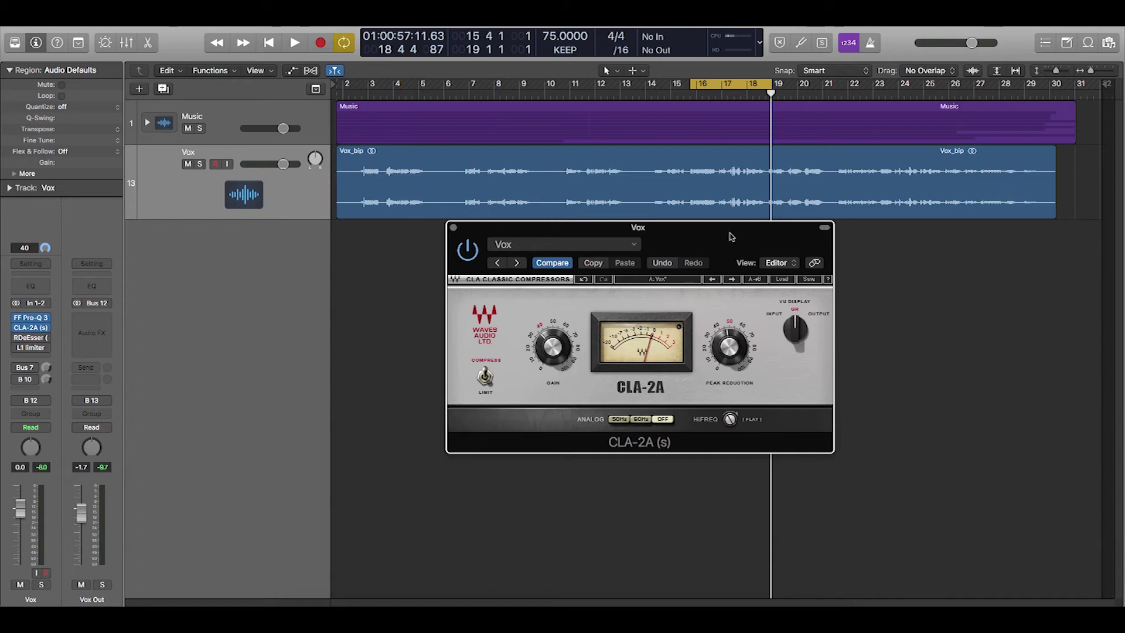
pyautogui.press('space')
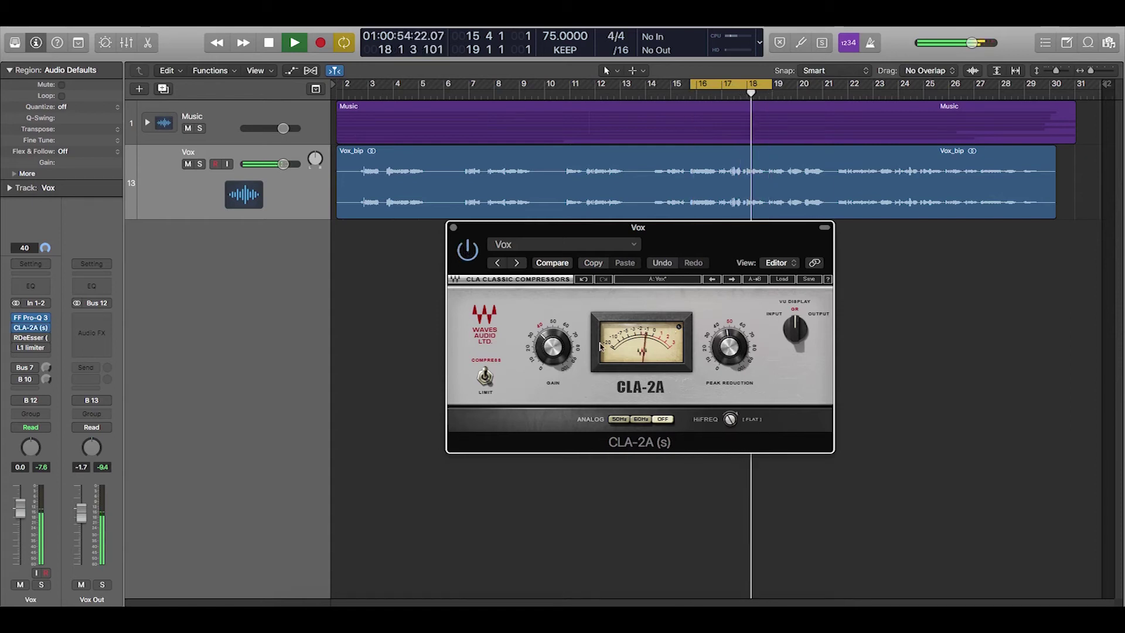
pyautogui.moveTo(553, 347)
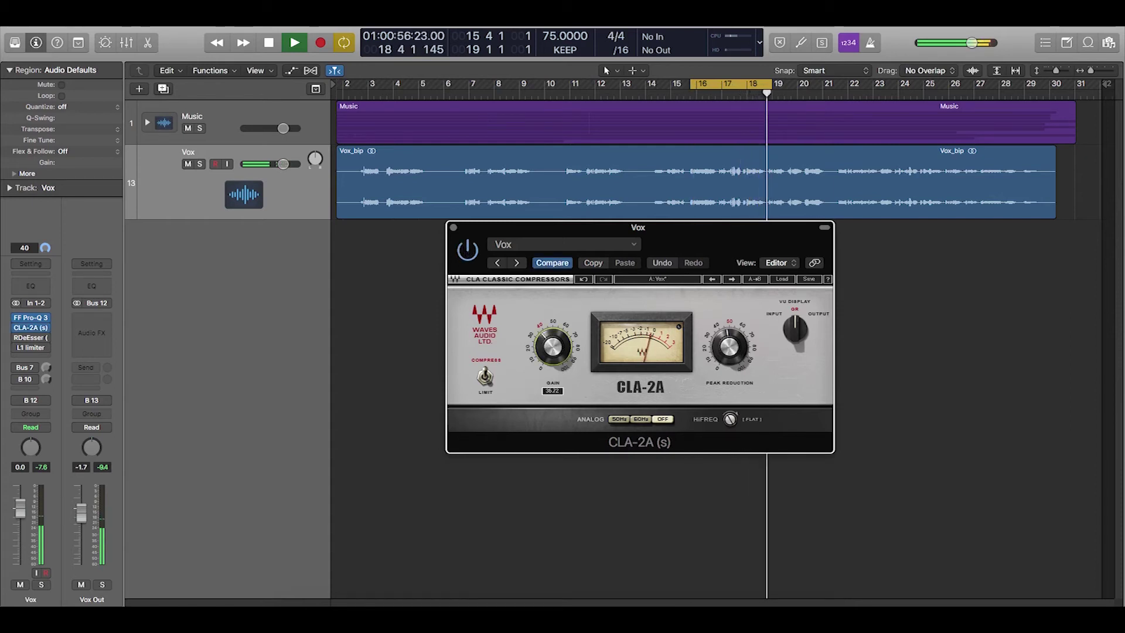
# - Bypass the CLA-2A to compare the vocal with and without compression, then stop playback and close the compressor
pyautogui.click(468, 250)
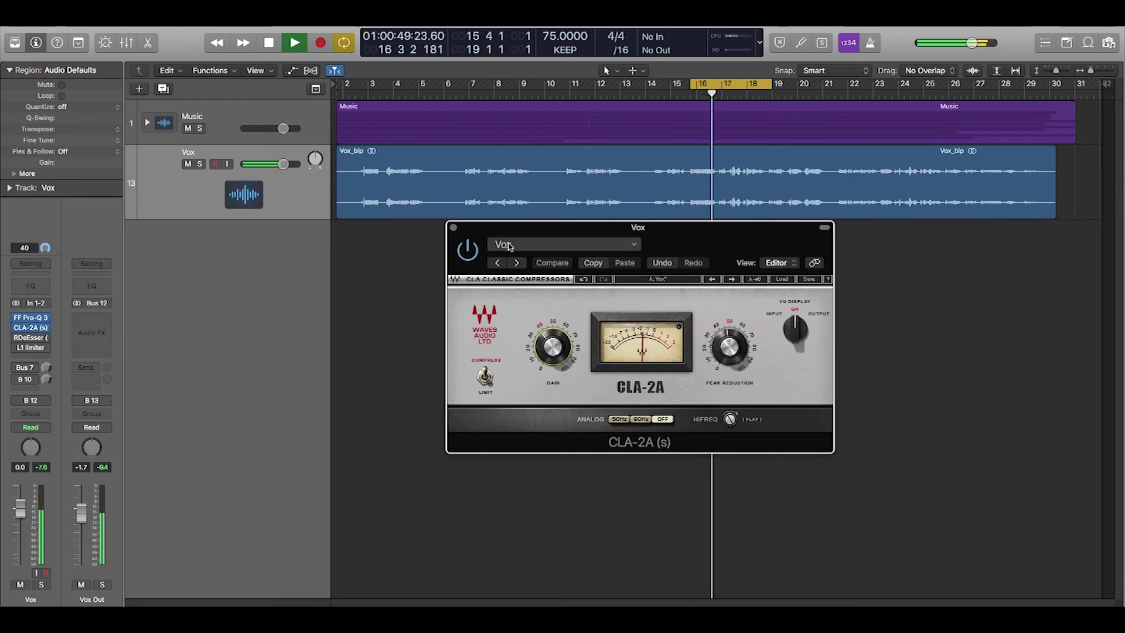
pyautogui.press('space')
pyautogui.click(453, 227)
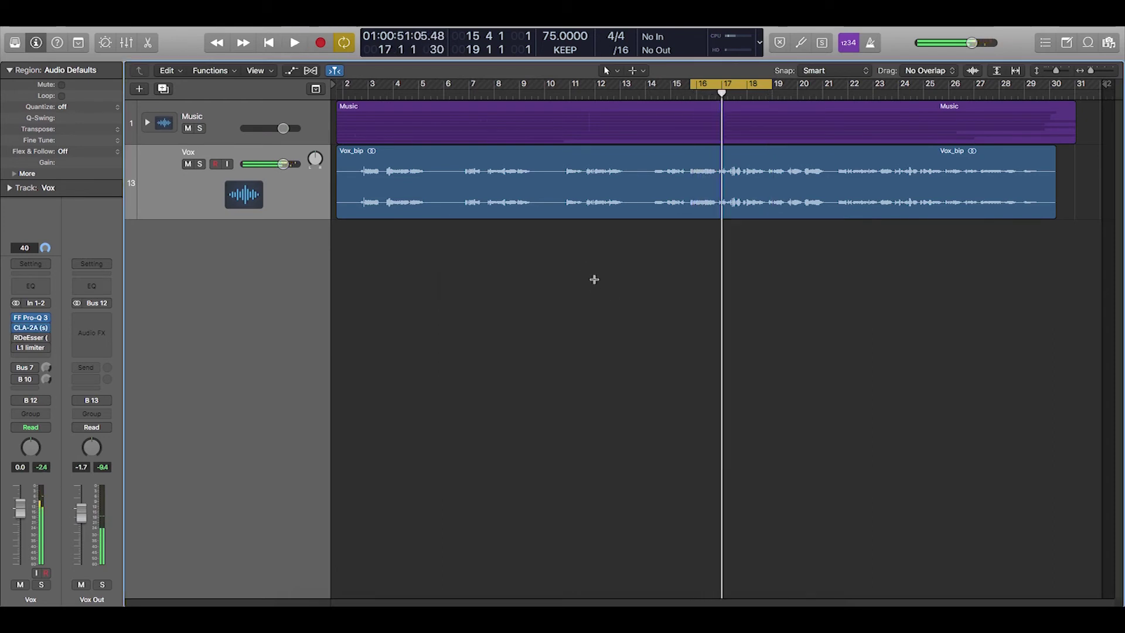
# - Open the RDeEsser on the Vox track, move its window below the tracks and switch it on
pyautogui.click(171, 211)
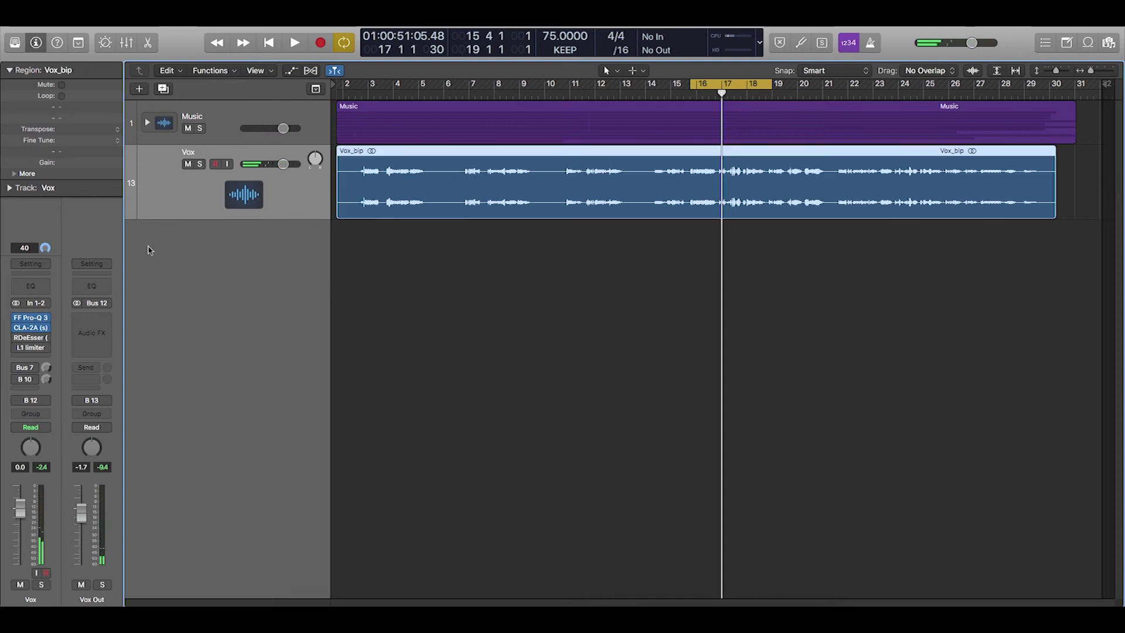
pyautogui.click(33, 339)
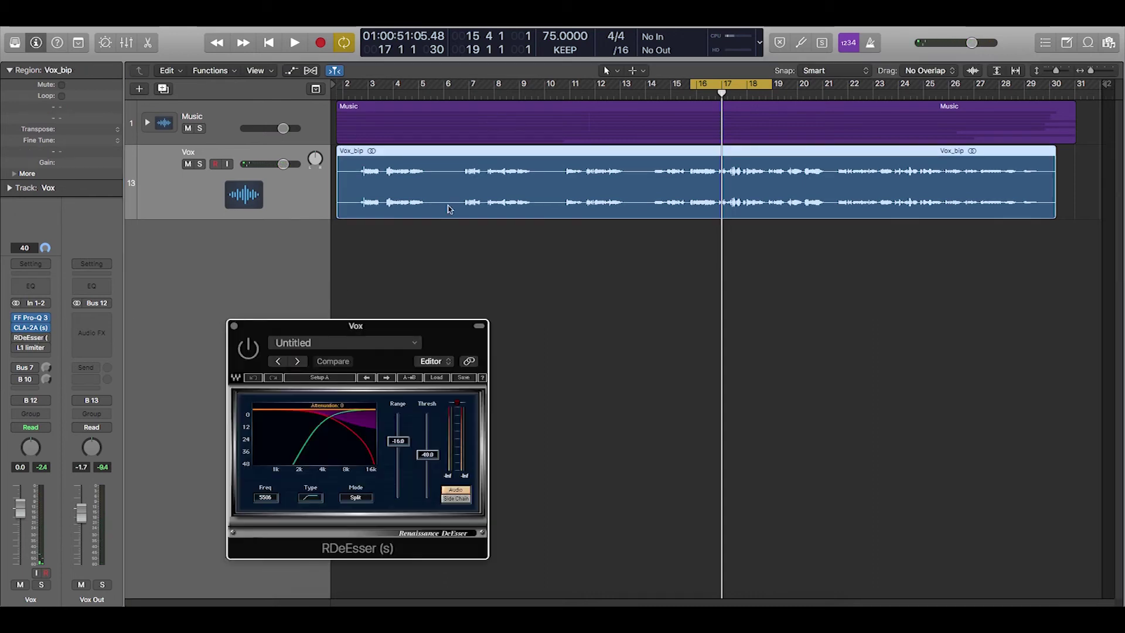
pyautogui.moveTo(434, 328); pyautogui.dragTo(478, 324)
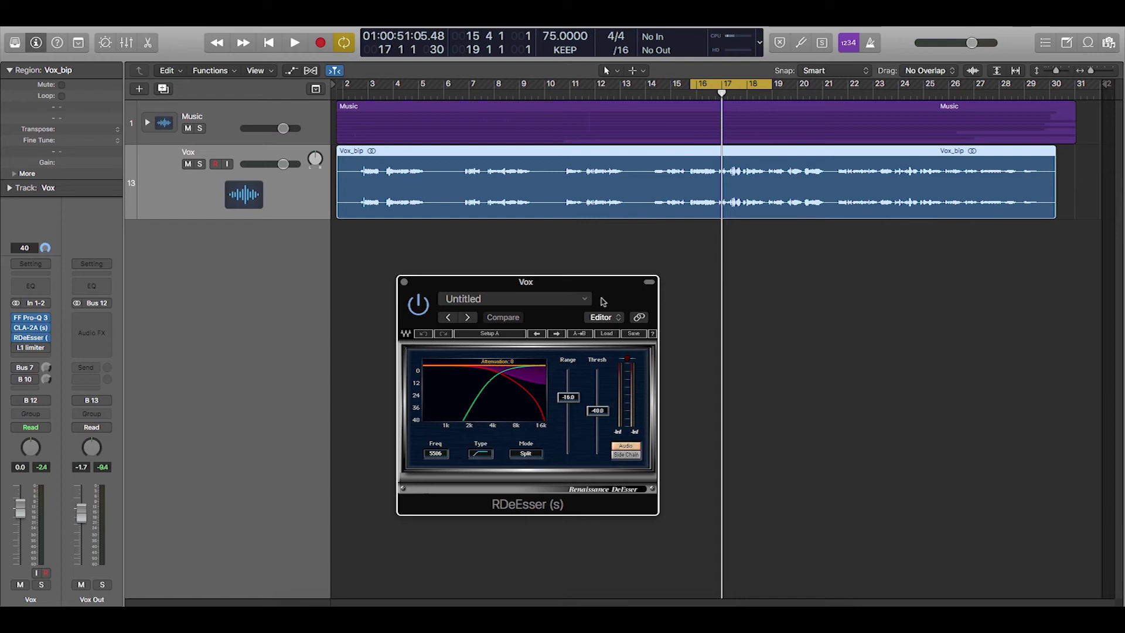
# - While the loop plays, set the RDeEsser to Freq 5517, Range about -12 and Thresh about -28.7, and close it
pyautogui.press('space')
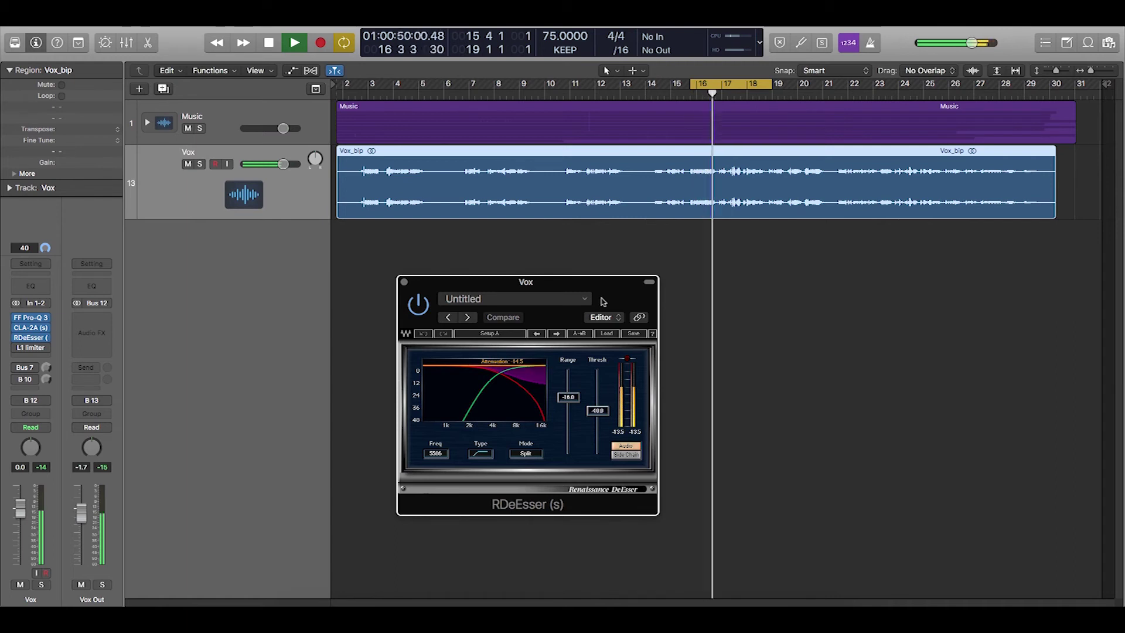
pyautogui.moveTo(438, 454); pyautogui.dragTo(438, 452)
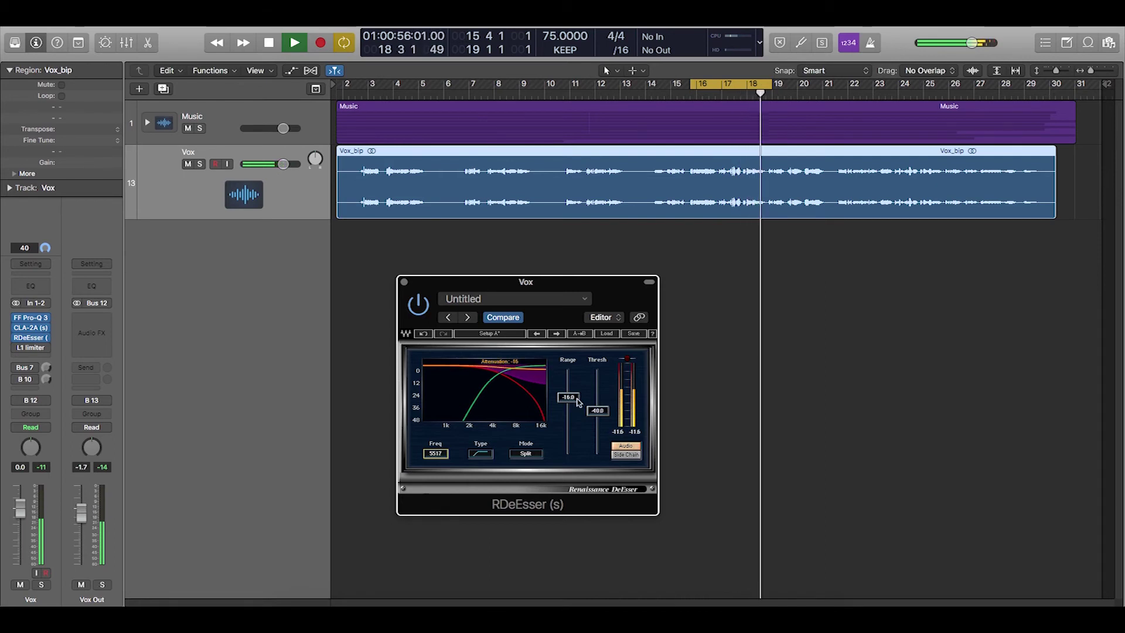
pyautogui.moveTo(579, 402)
pyautogui.mouseDown()
pyautogui.moveTo(578, 392)
pyautogui.moveTo(603, 407)
pyautogui.moveTo(572, 400)
pyautogui.mouseUp()
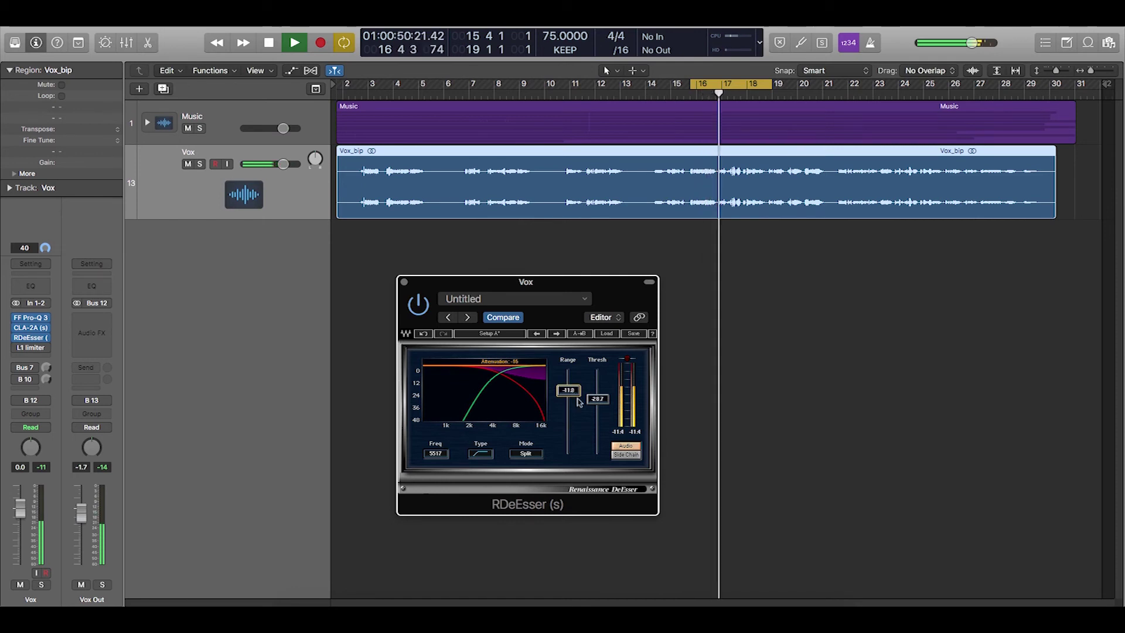
pyautogui.click(404, 282)
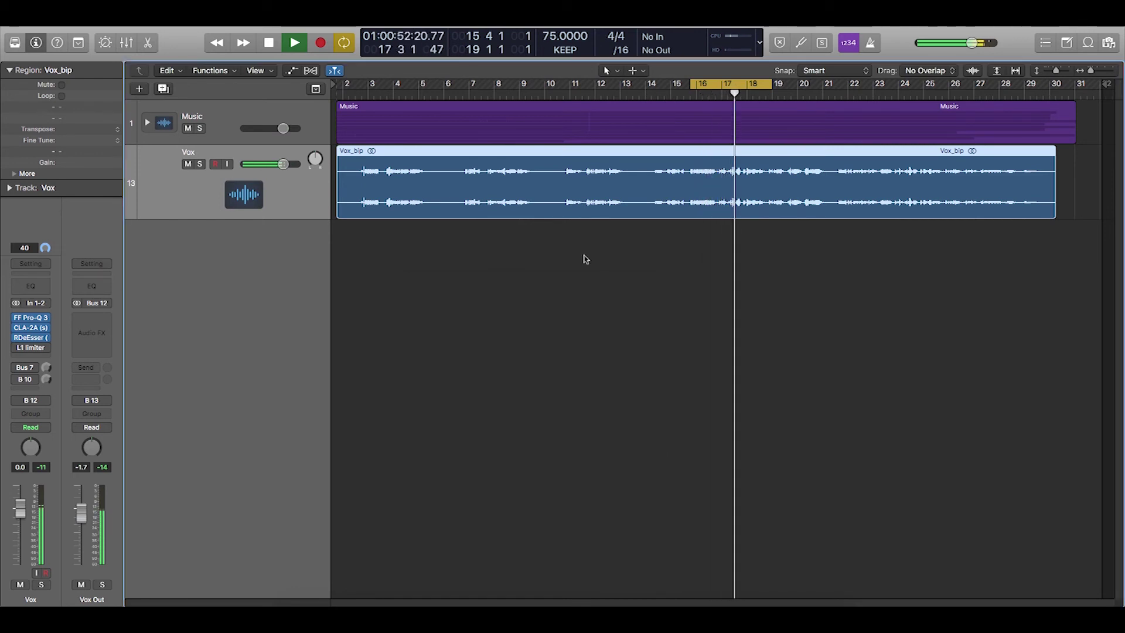
# - Switch the RDeEsser on and off during loop playback to compare the vocal with and without de-essing, and close it
pyautogui.press('space')
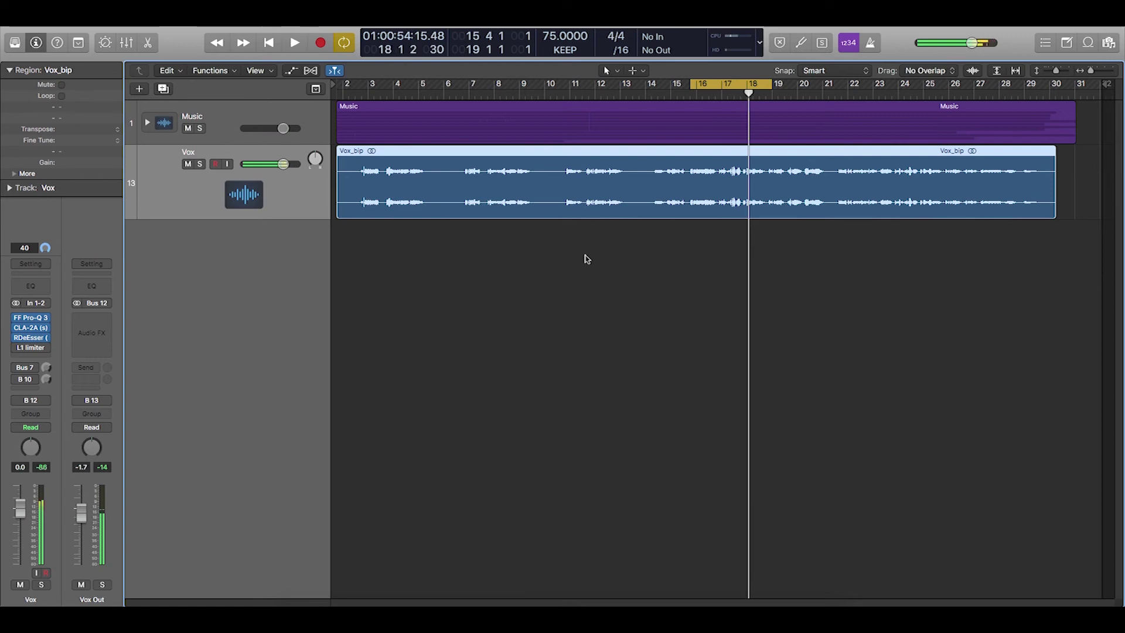
pyautogui.press('space')
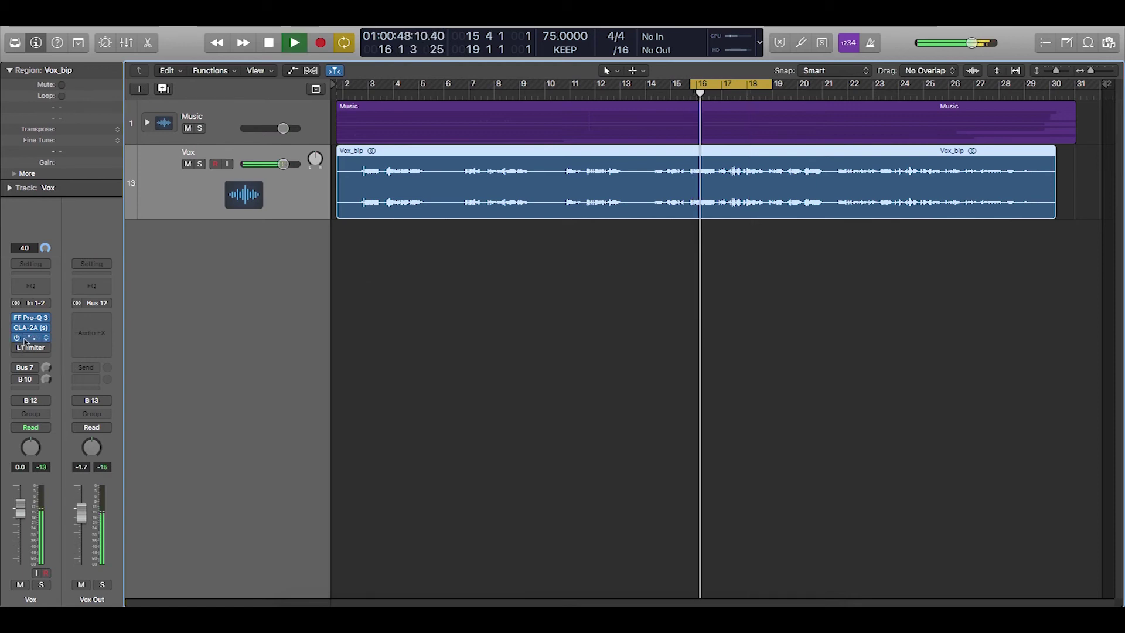
pyautogui.click(49, 338)
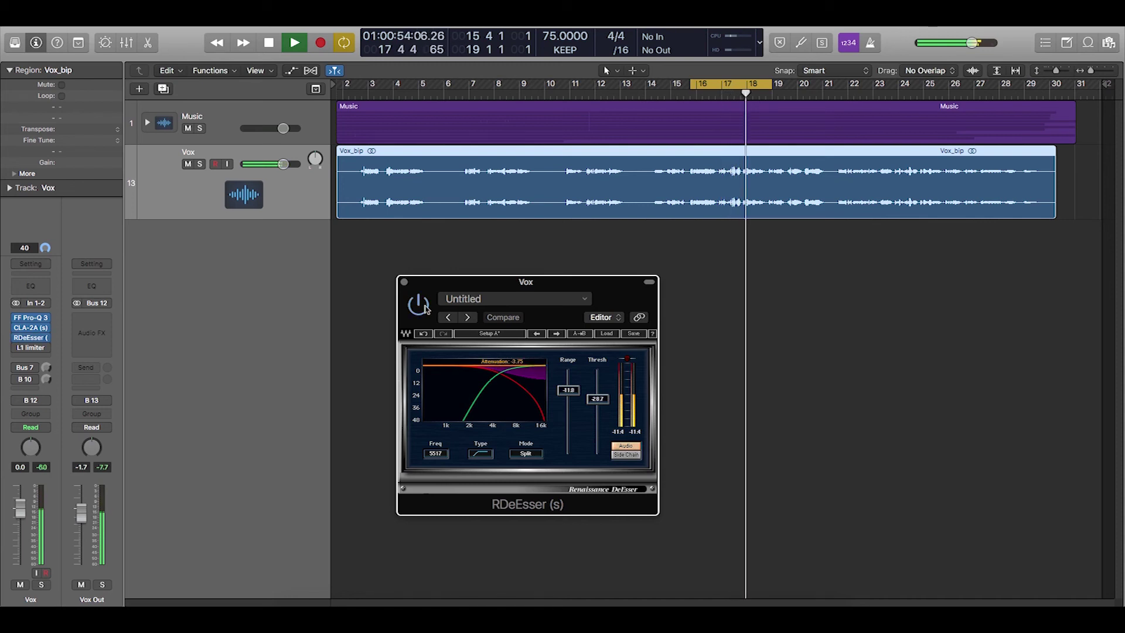
pyautogui.press('space')
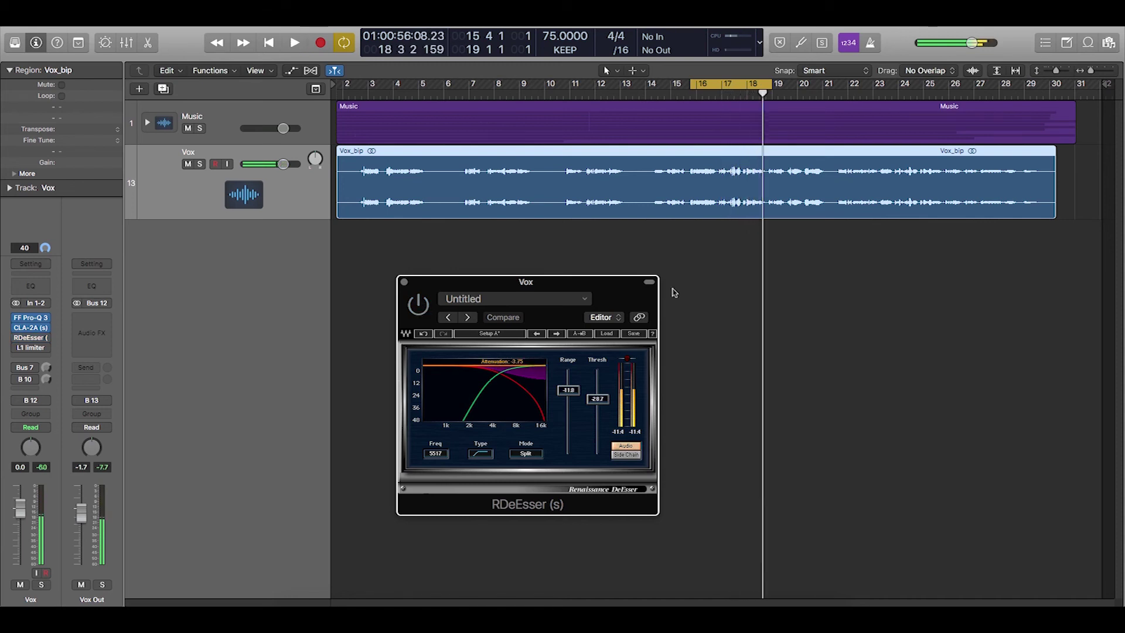
pyautogui.click(406, 286)
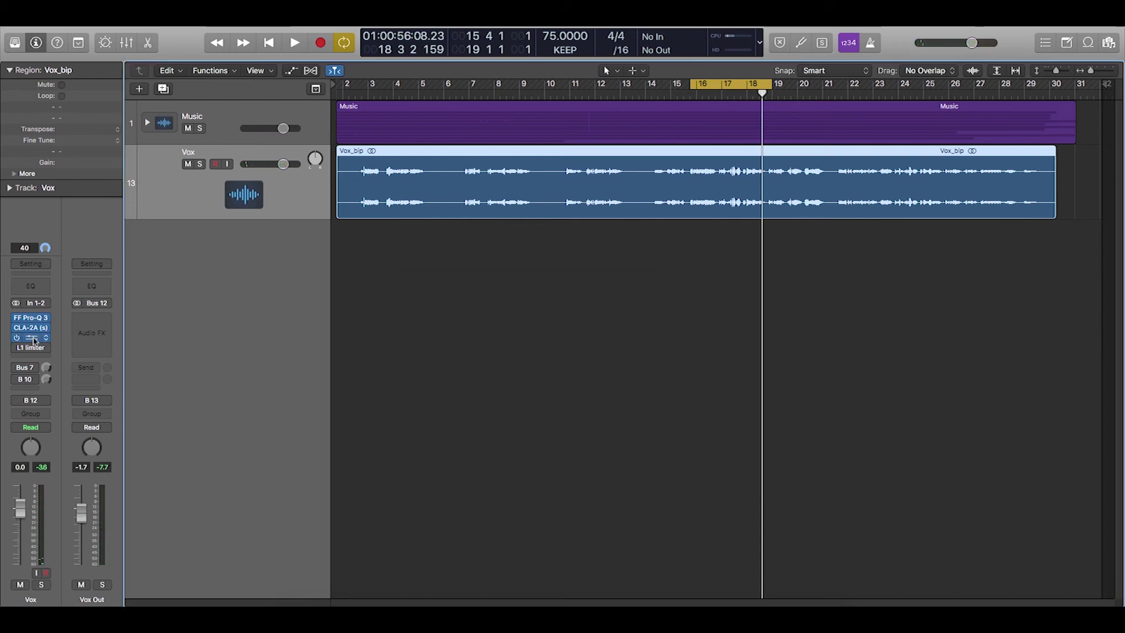
# - Open the Vox track's L1 limiter, review its settings and close it
pyautogui.click(31, 348)
pyautogui.moveTo(213, 61); pyautogui.dragTo(431, 95)
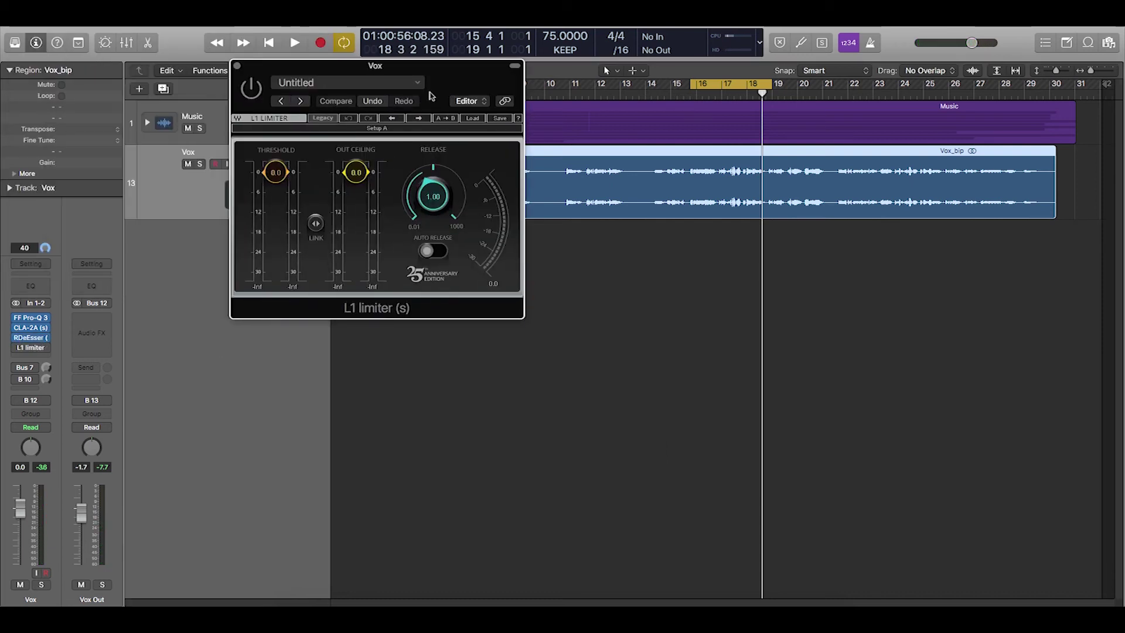
pyautogui.click(237, 68)
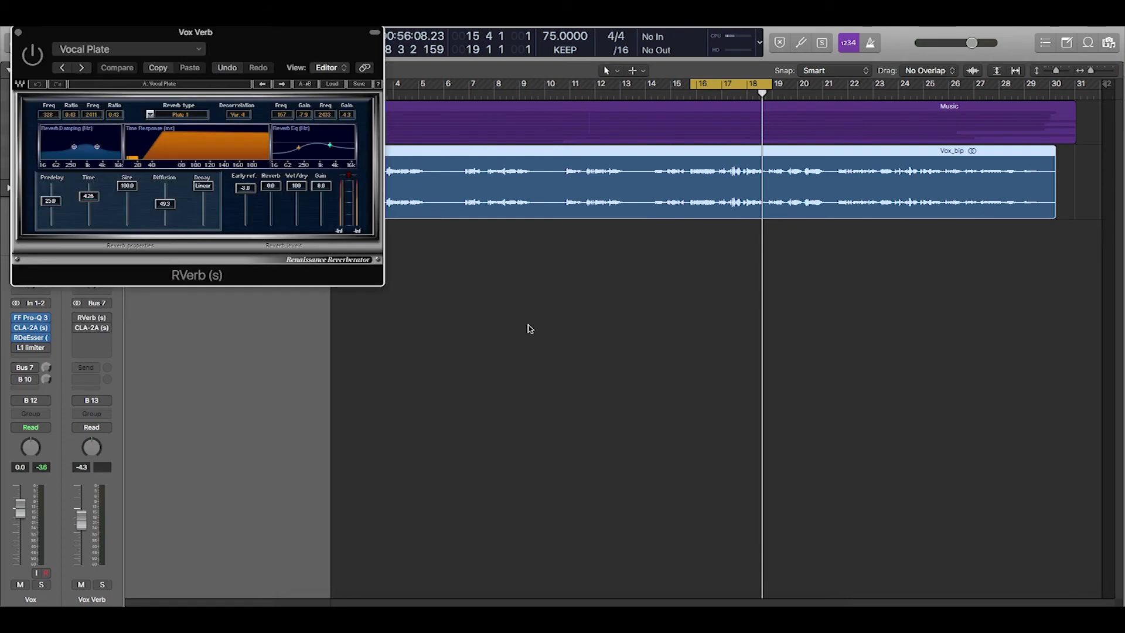
# - Load the Vocal Plate preset from the Plates category in the Vox Verb's RVerb and switch the reverb on
pyautogui.moveTo(287, 44); pyautogui.dragTo(670, 237)
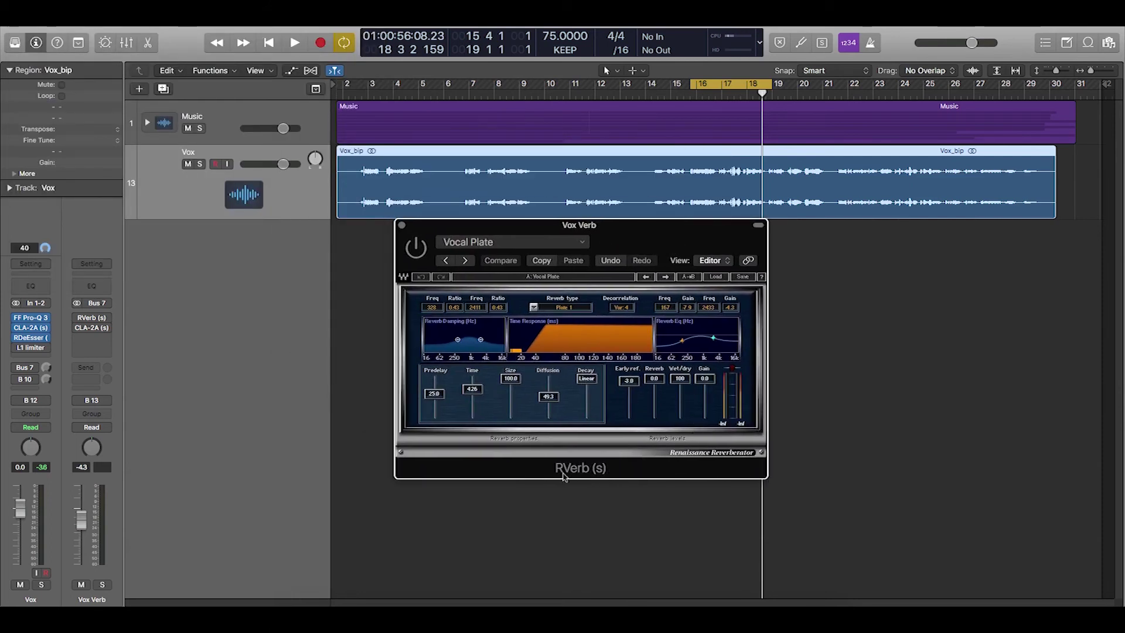
pyautogui.click(716, 277)
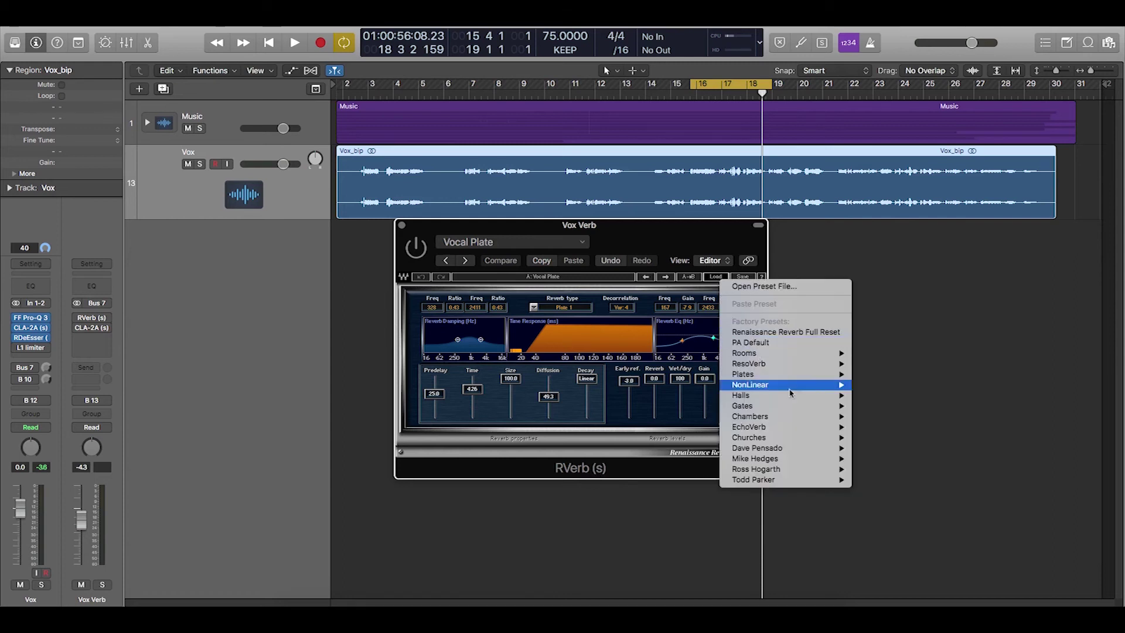
pyautogui.moveTo(754, 377)
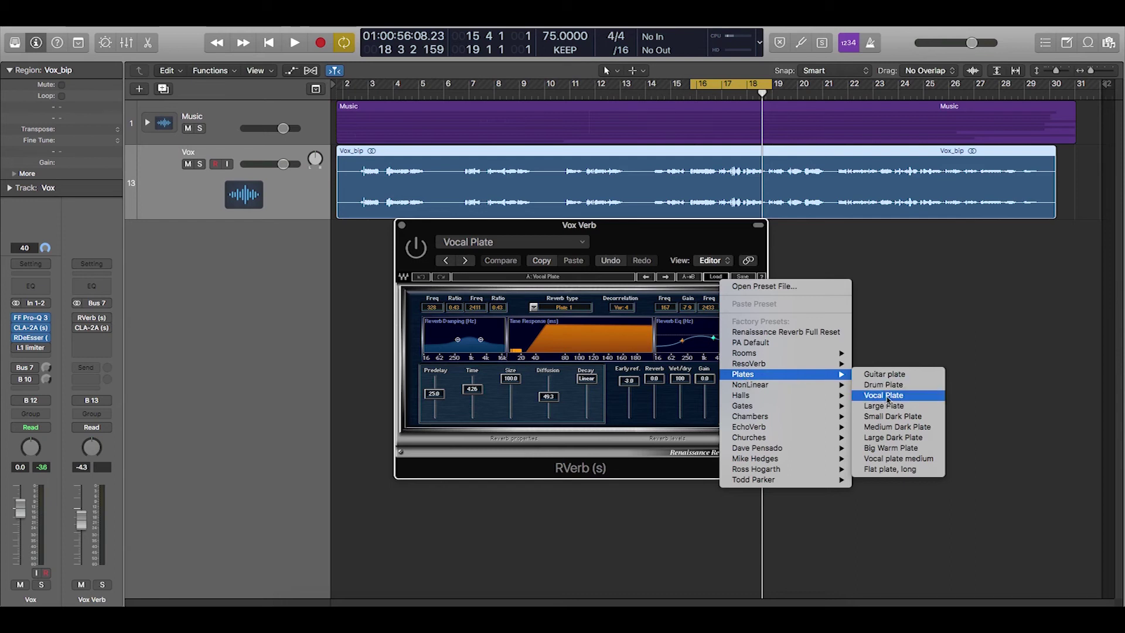
pyautogui.click(869, 396)
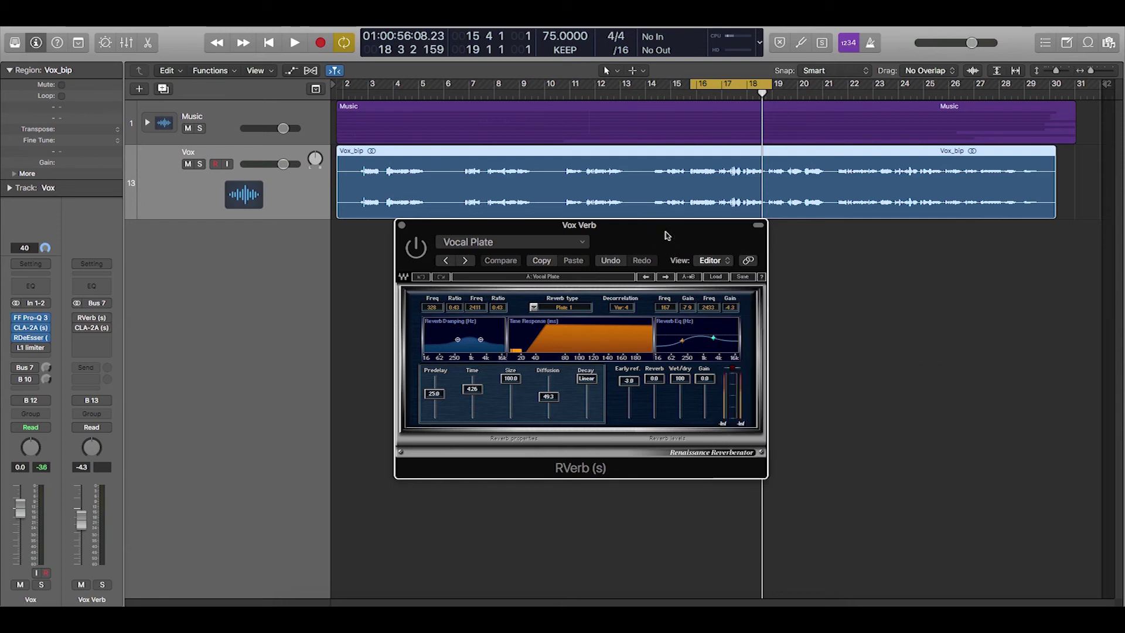
pyautogui.press('space')
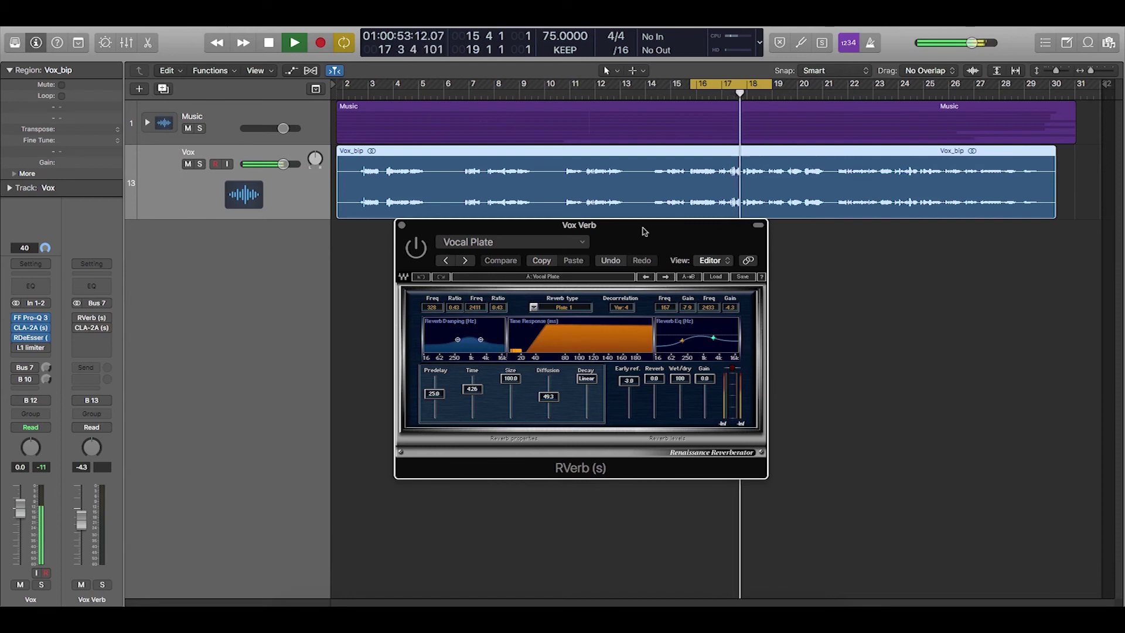
pyautogui.press('space')
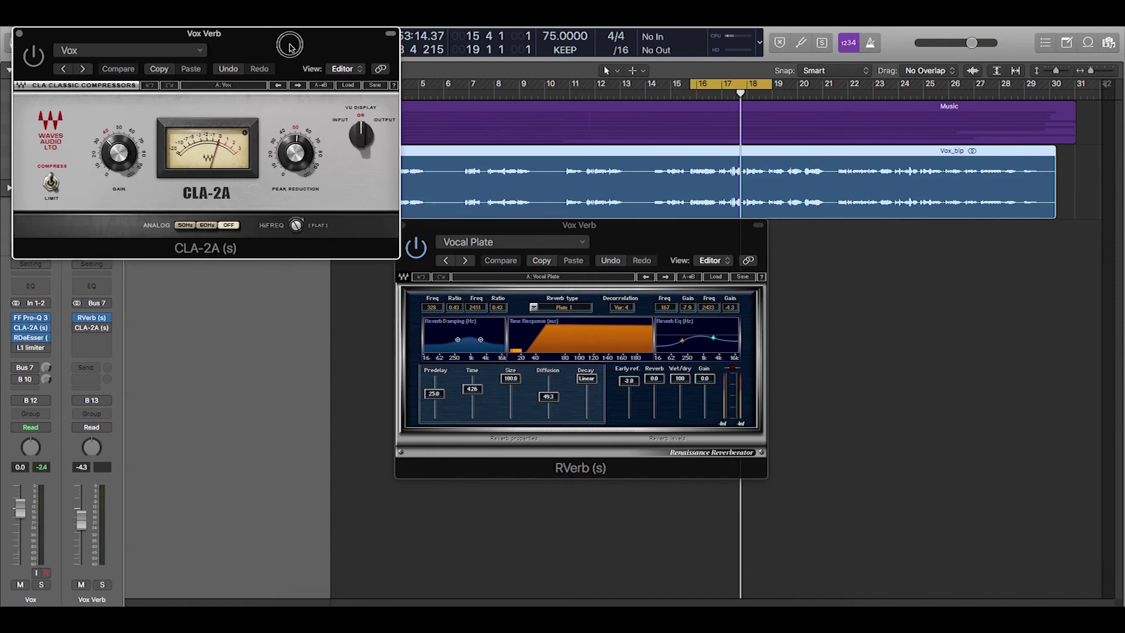
# - Review the factory presets of the Vox Verb's CLA-2A, switch the compressor on with the Vox preset and close it
pyautogui.moveTo(316, 106); pyautogui.dragTo(618, 207)
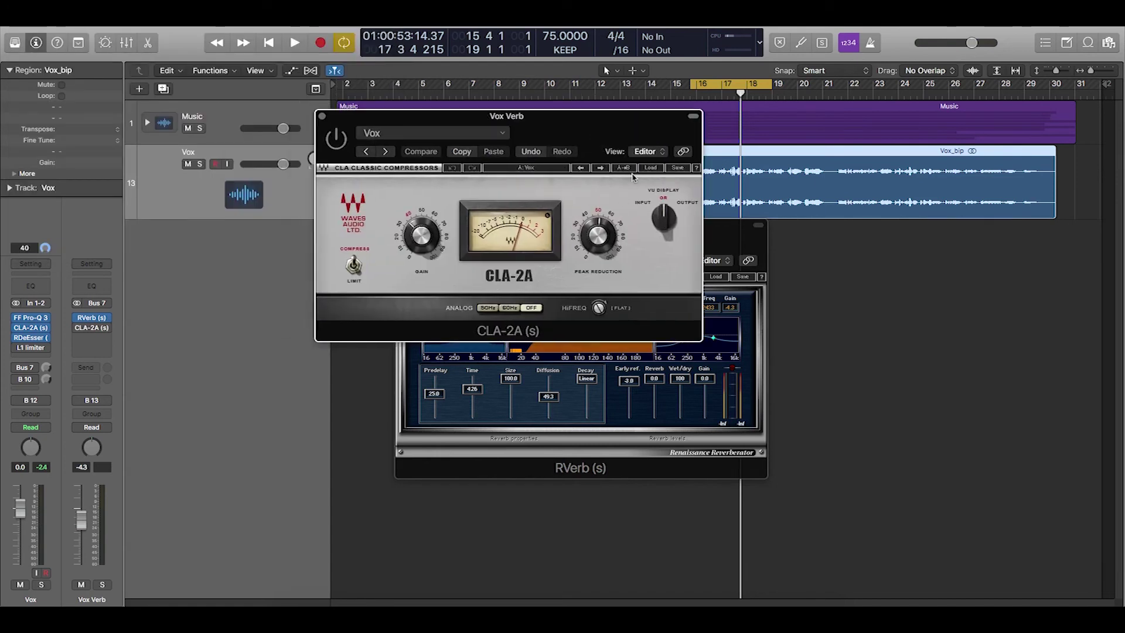
pyautogui.click(653, 168)
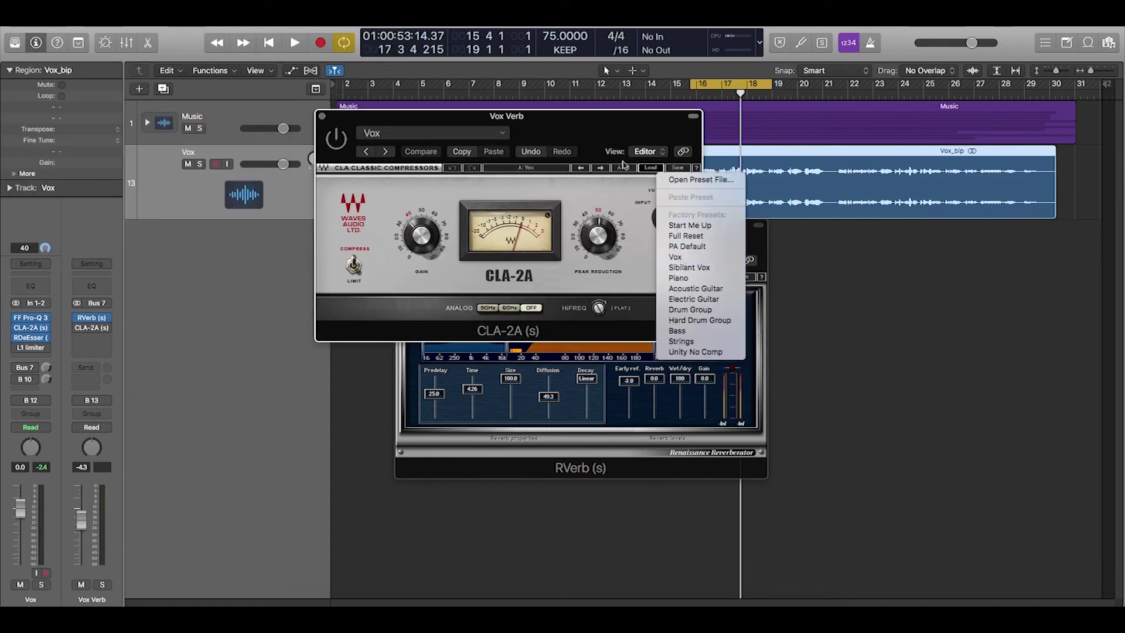
pyautogui.click(607, 127)
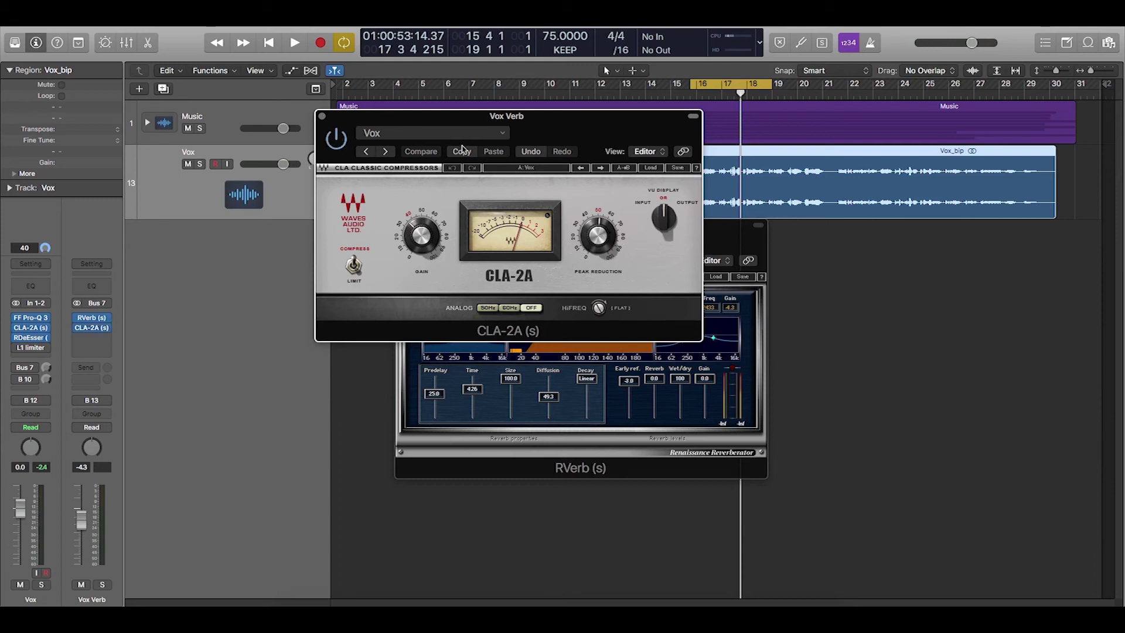
pyautogui.click(321, 117)
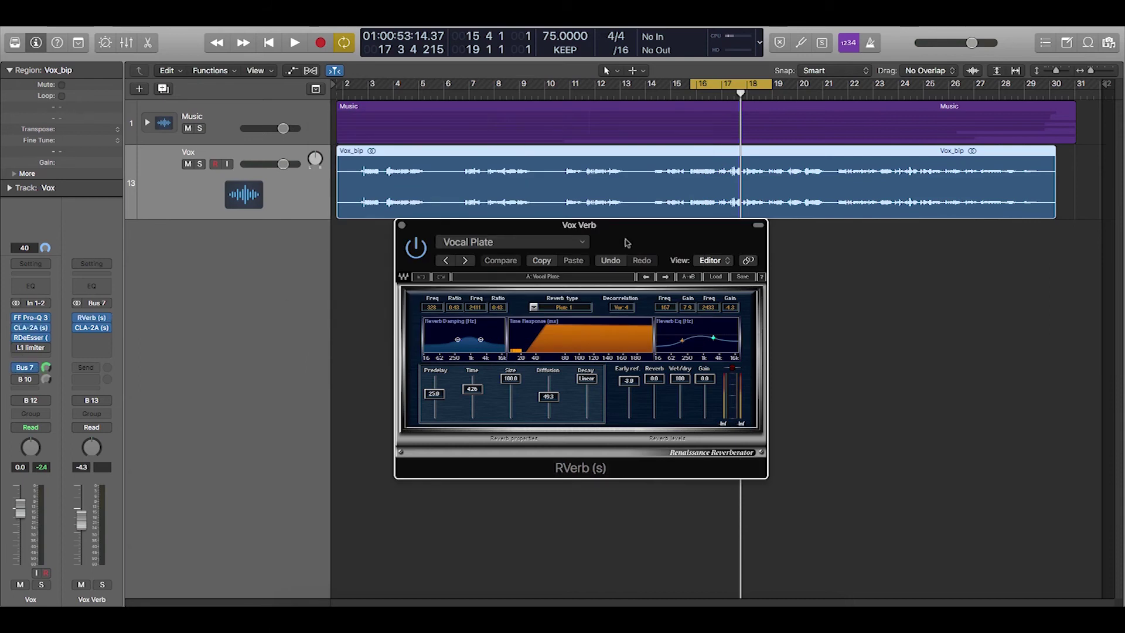
# - Enable the Vox track's Bus 7 send and play the loop with the reverb, moving the RVerb window aside
pyautogui.press('space')
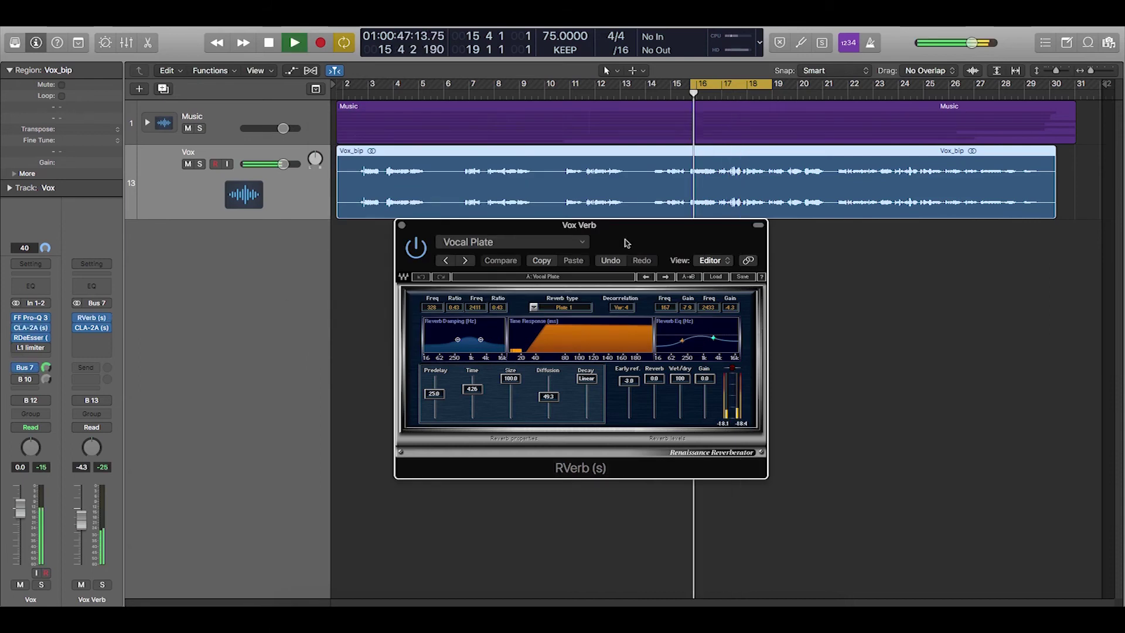
pyautogui.moveTo(626, 243); pyautogui.dragTo(704, 271)
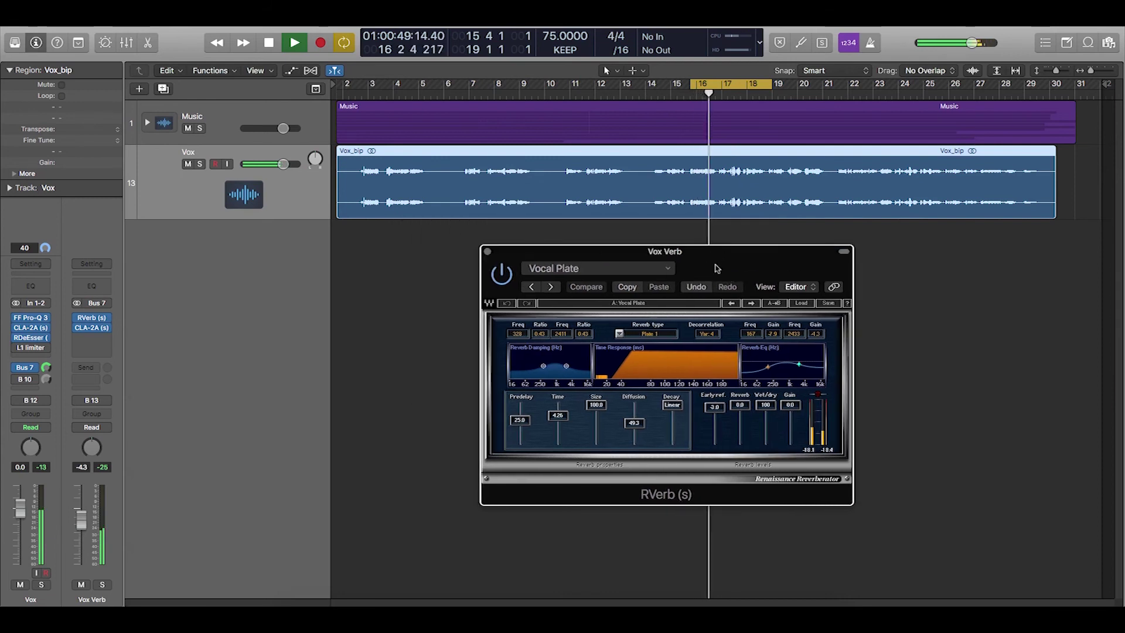
pyautogui.press('space')
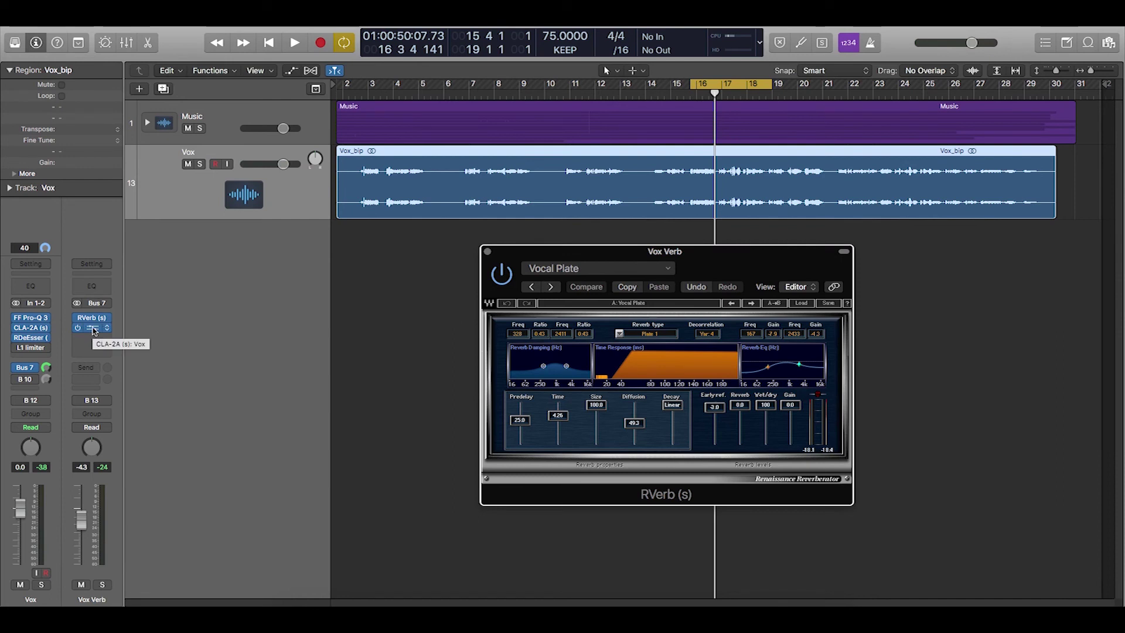
# - Lower the Vox track's Bus 7 send level to about -26 while the loop plays
pyautogui.press('space')
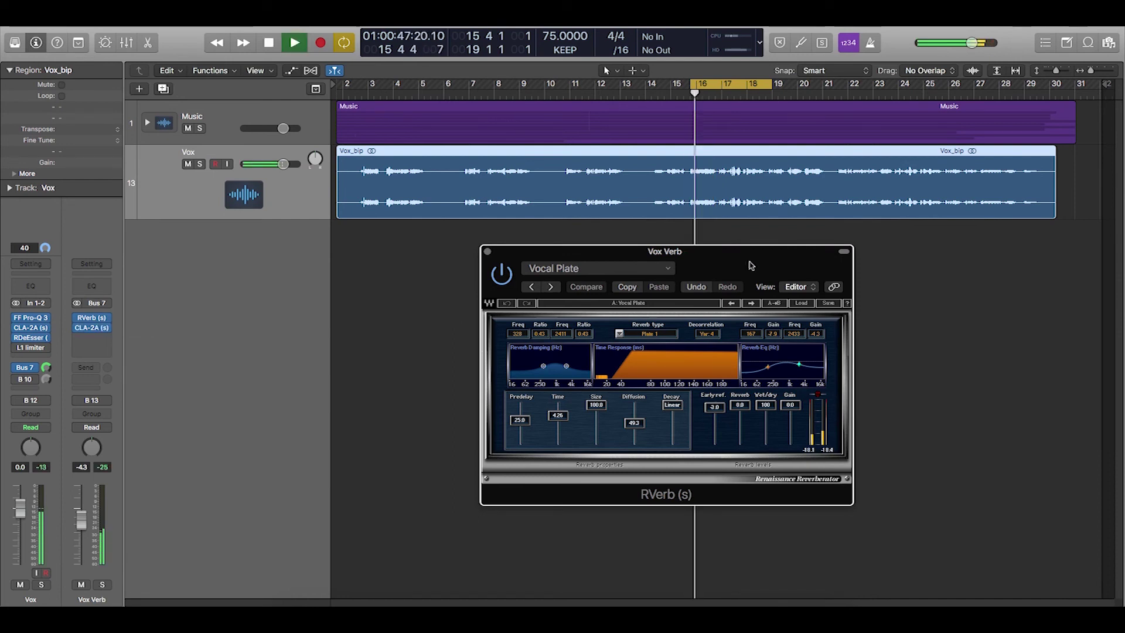
pyautogui.click(47, 369)
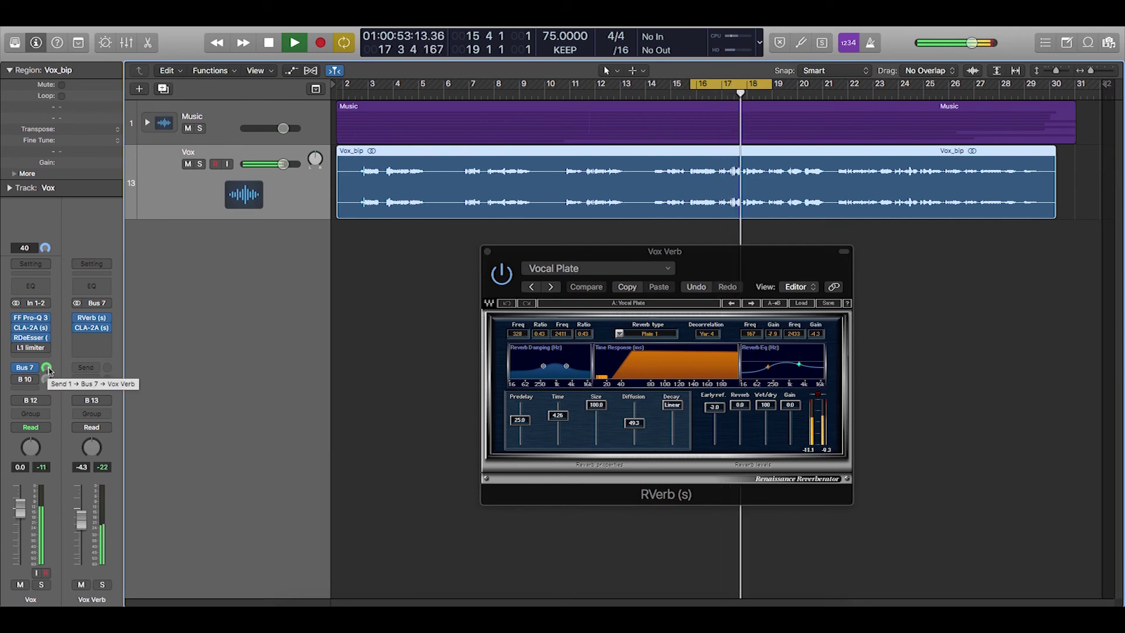
pyautogui.moveTo(48, 370); pyautogui.dragTo(58, 476)
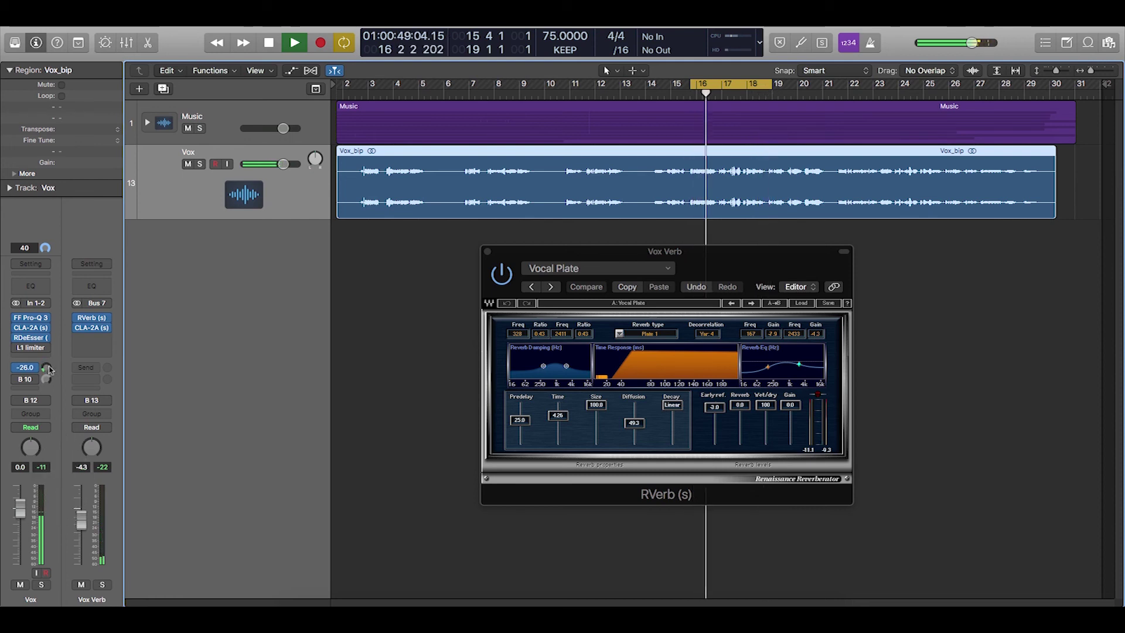
pyautogui.moveTo(49, 370)
pyautogui.mouseDown()
pyautogui.moveTo(45, 356)
pyautogui.moveTo(49, 368)
pyautogui.mouseUp()
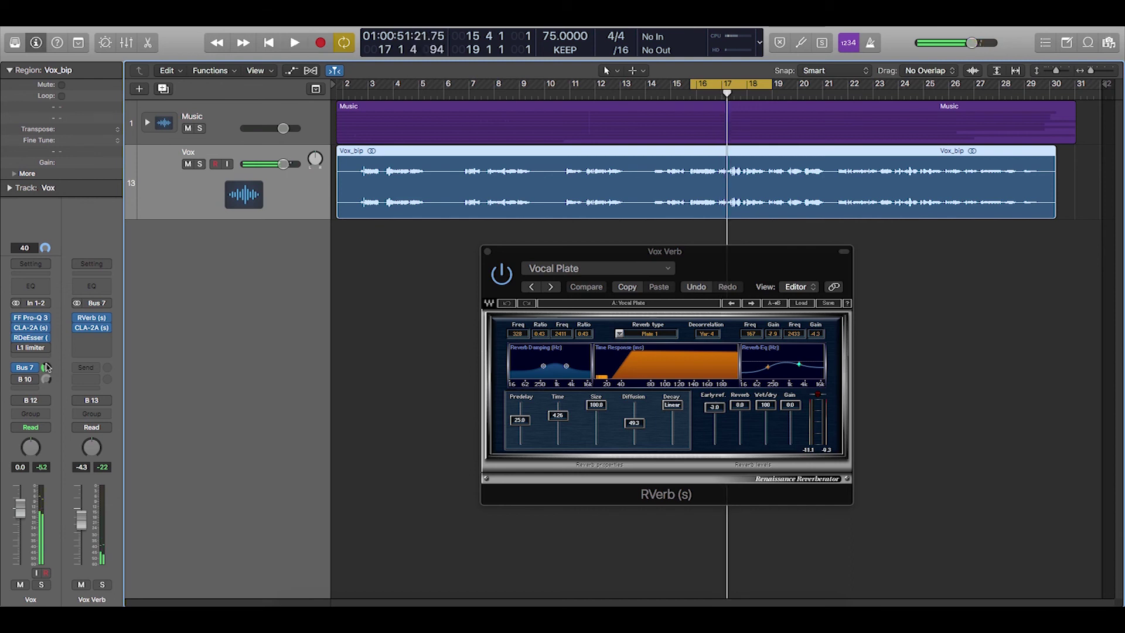
# - Switch the Bus 7 send off and on during loop playback to compare the dry vocal with the subtle reverb
pyautogui.press('space')
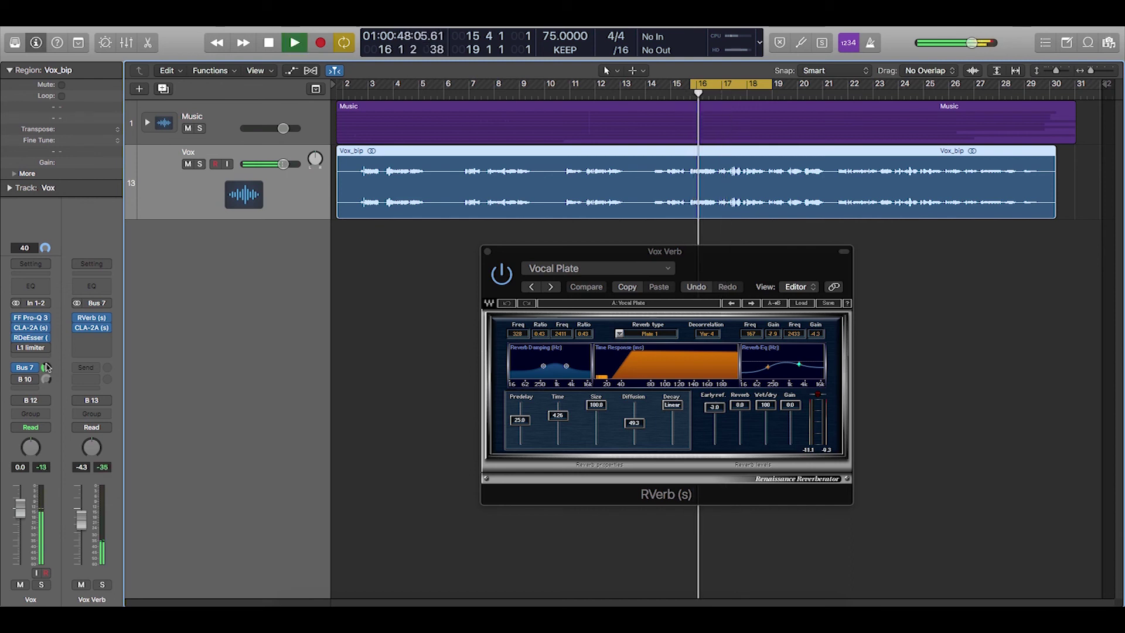
pyautogui.press('space')
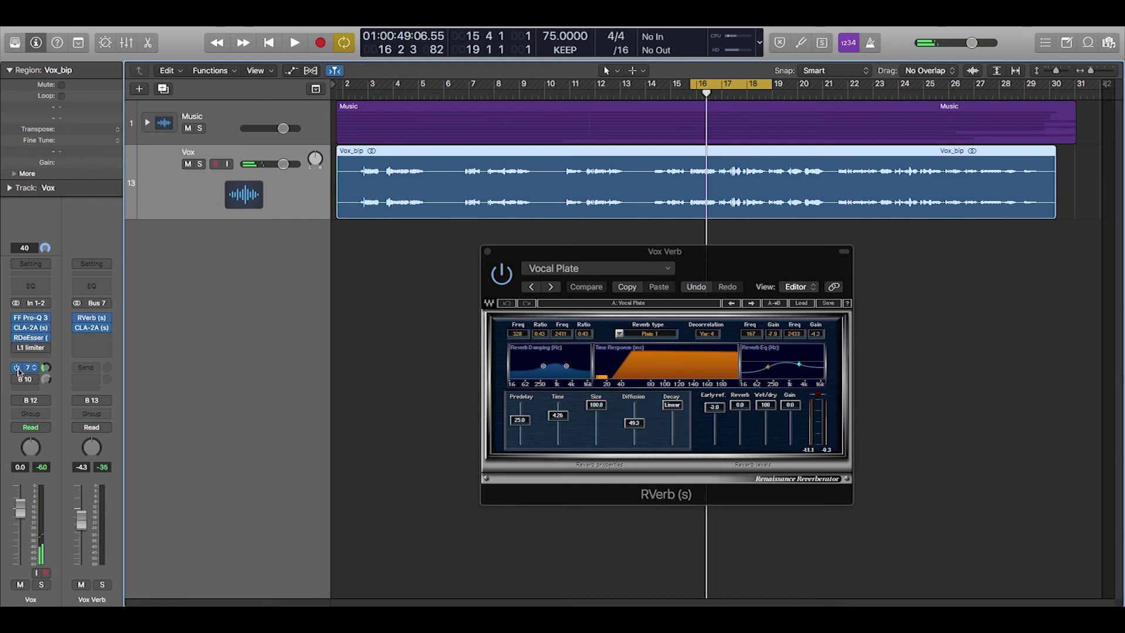
pyautogui.press('space')
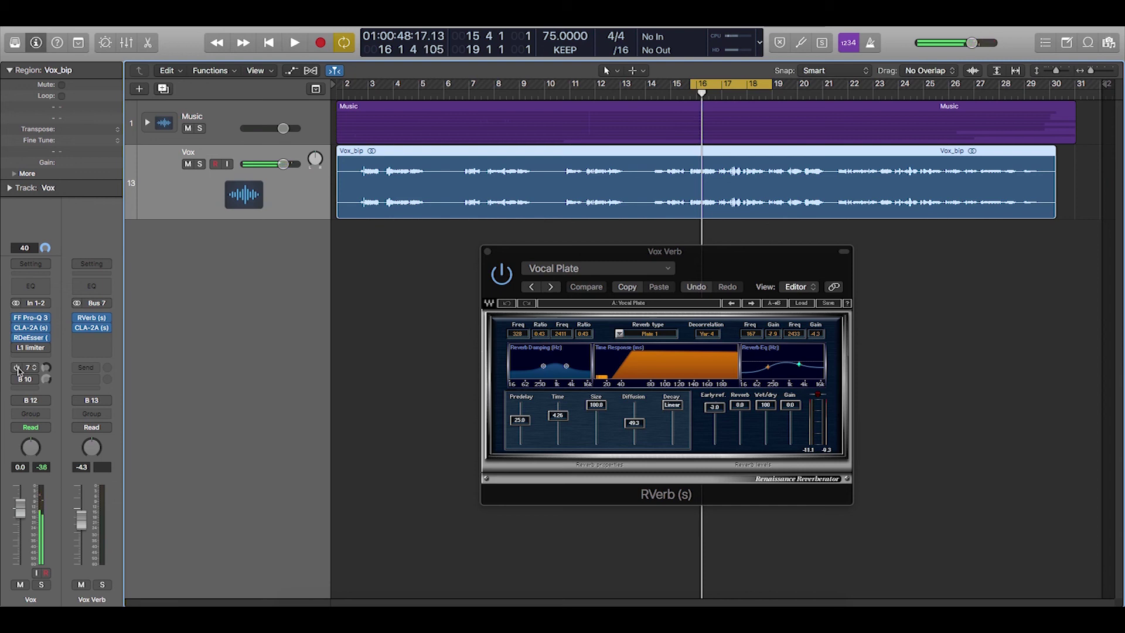
pyautogui.press('space')
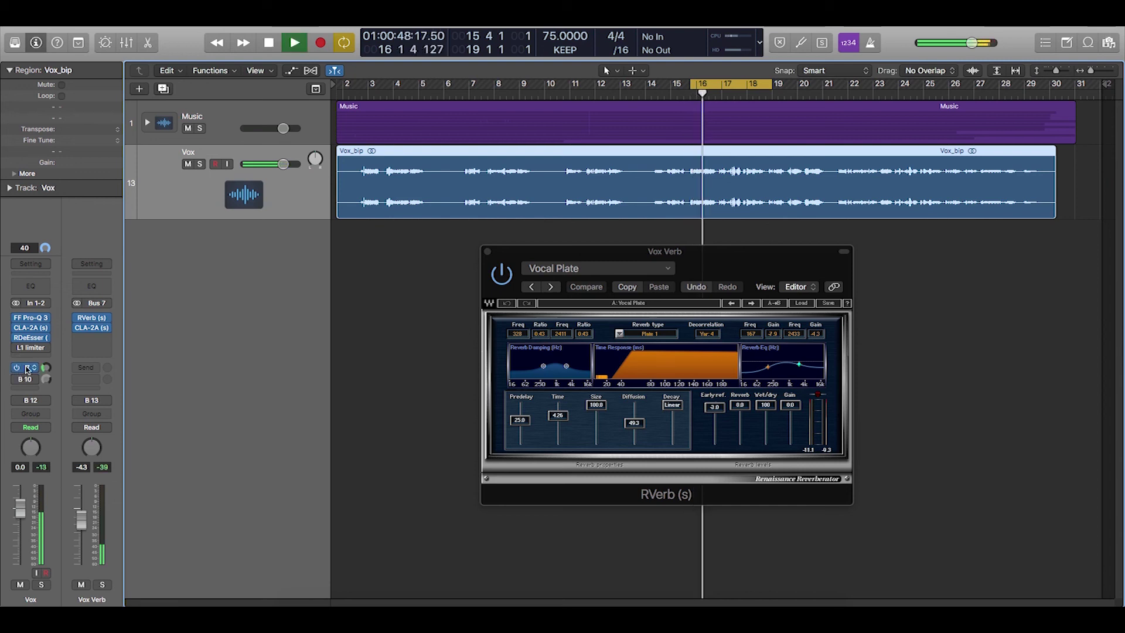
# - Raise the Vox track's Bus 7 send level while the loop plays and compare the vocal with and without the send
pyautogui.click(49, 365)
pyautogui.moveTo(52, 350); pyautogui.dragTo(54, 341)
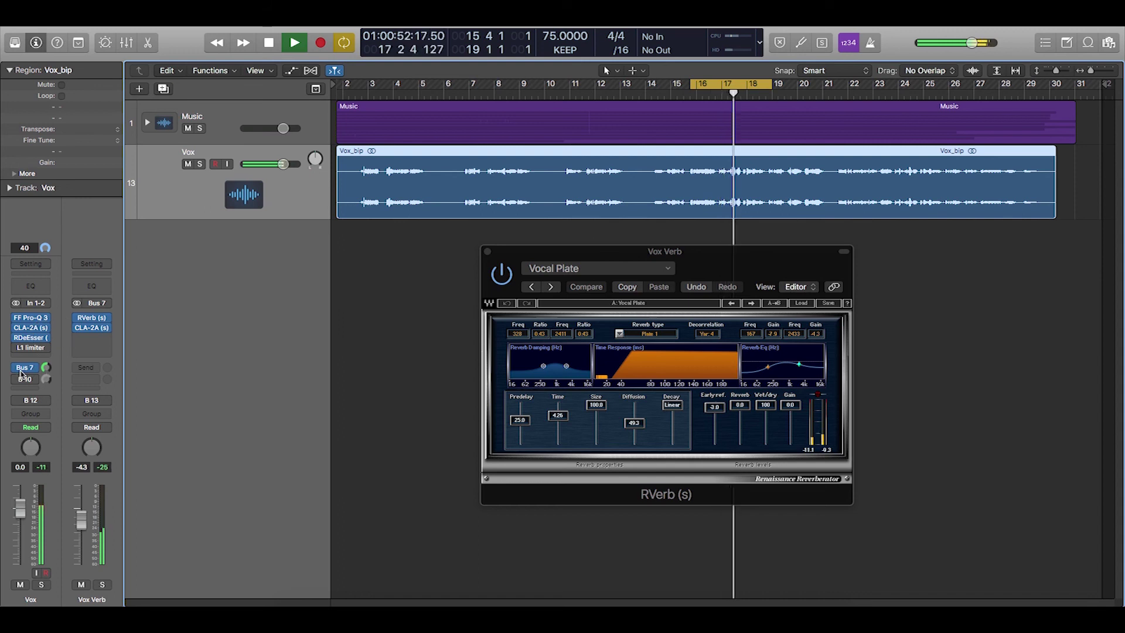
pyautogui.press('space')
pyautogui.press('space')
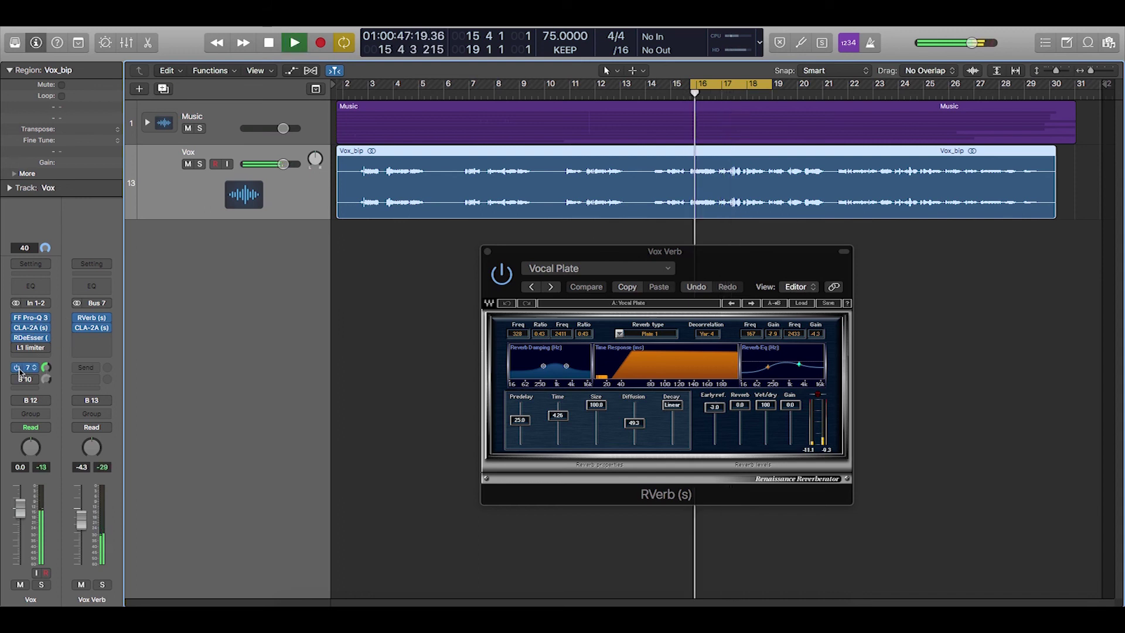
pyautogui.press('space')
pyautogui.press('space')
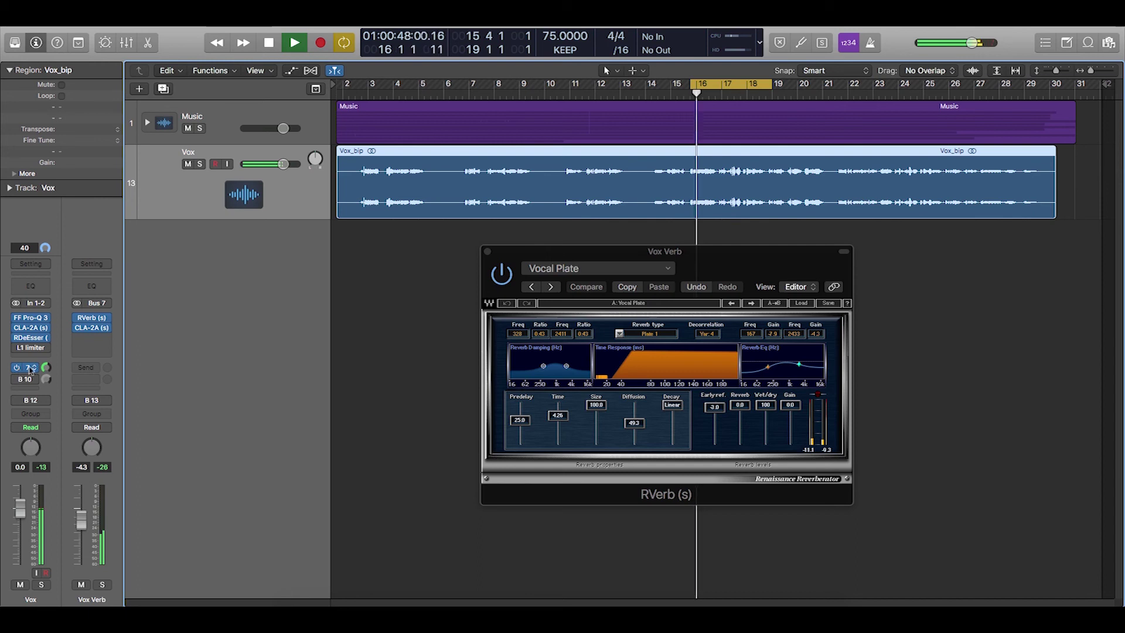
# - Set the Vox track's Bus 7 send level to -12.8 while the loop plays, and close the RVerb
pyautogui.click(44, 371)
pyautogui.moveTo(44, 372); pyautogui.dragTo(43, 389)
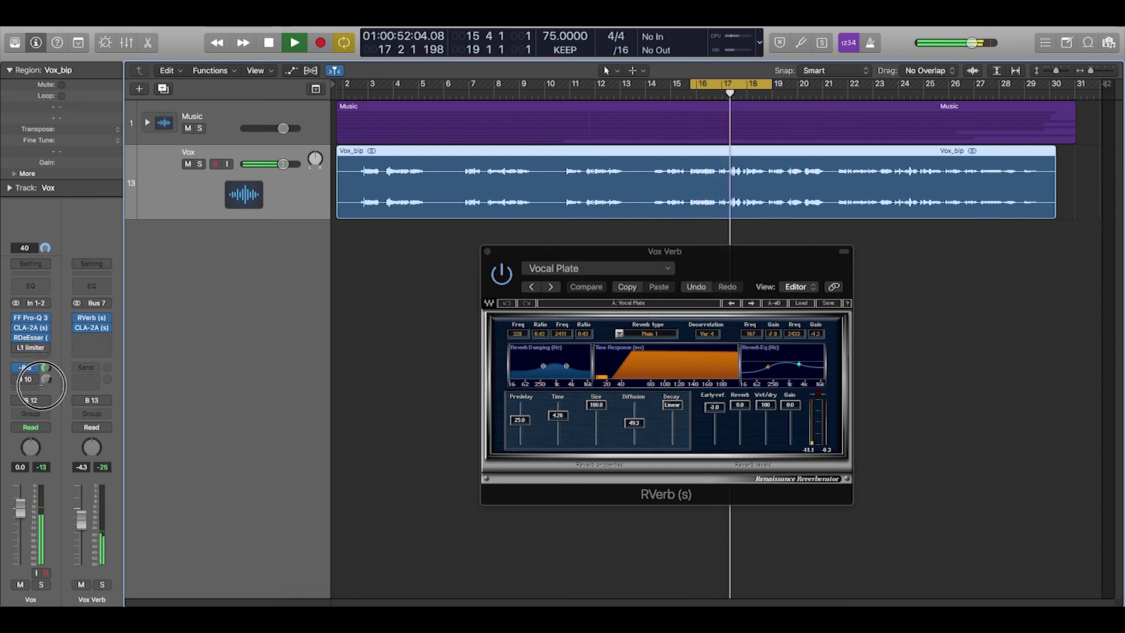
pyautogui.moveTo(42, 389); pyautogui.dragTo(44, 375)
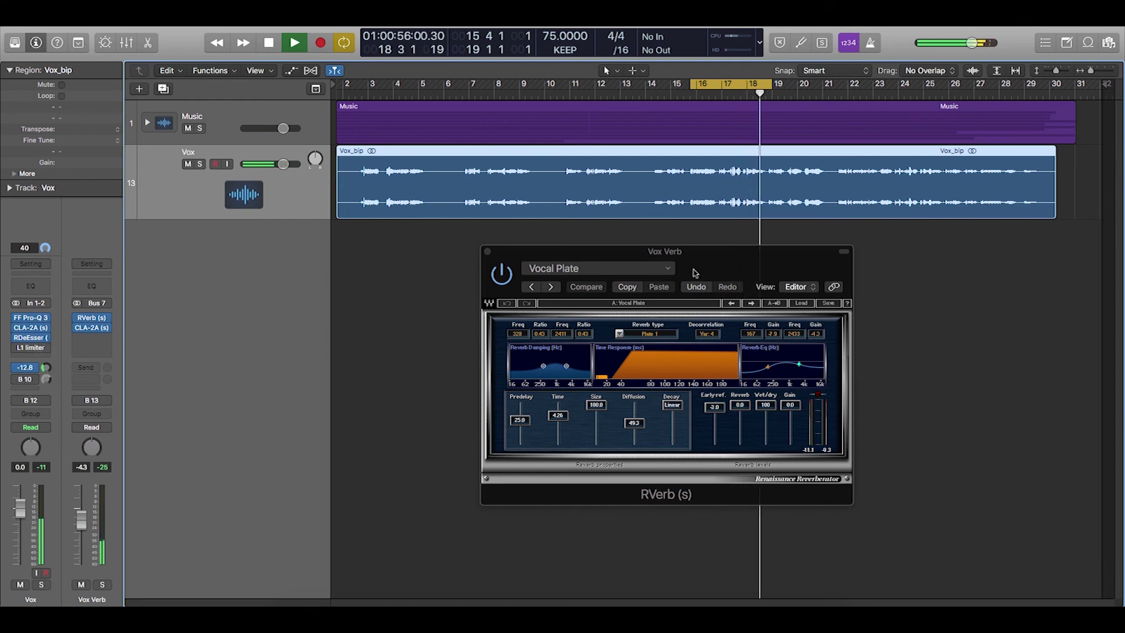
pyautogui.moveTo(697, 267); pyautogui.dragTo(658, 260)
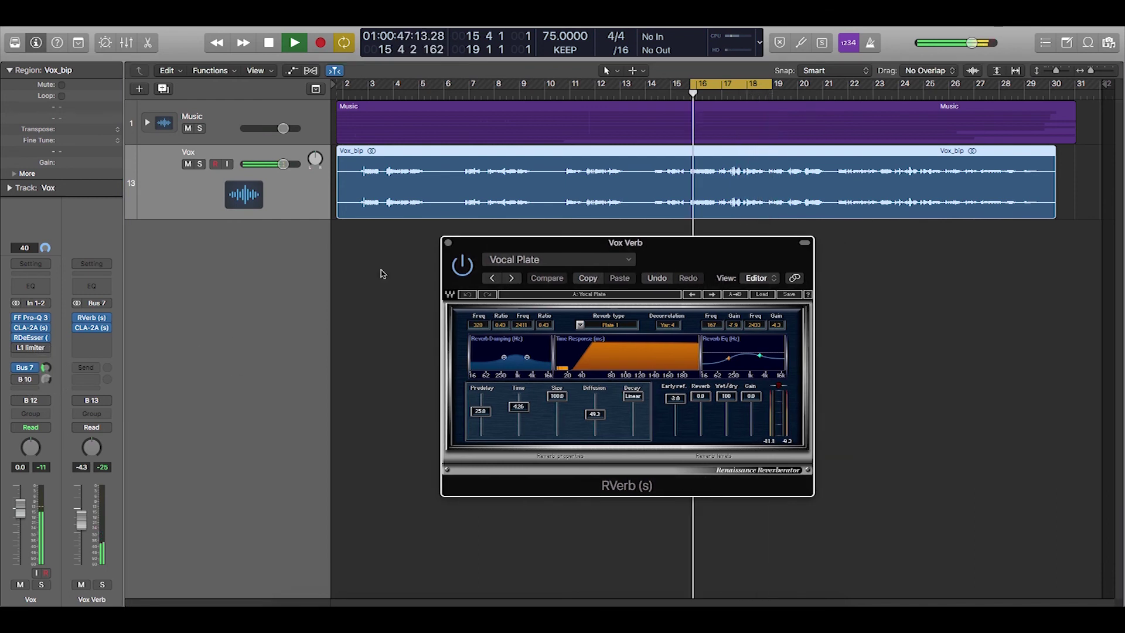
pyautogui.click(448, 244)
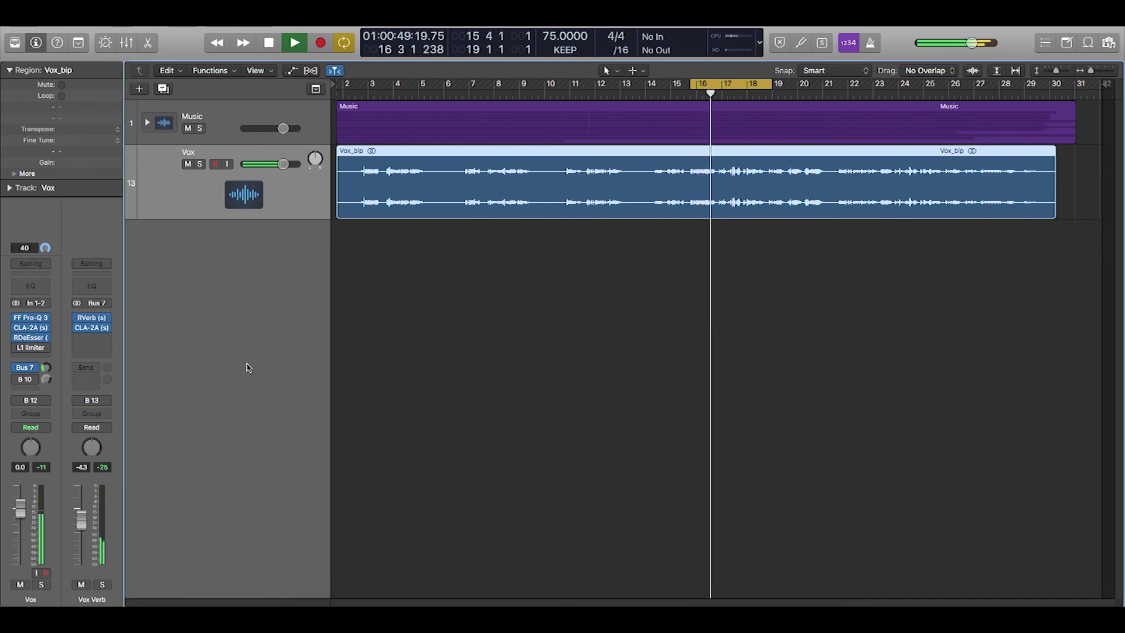
# - Stop playback, switch on the H-Delay on the Vox Delay channel, and enable the Vox track's Bus 10 send
pyautogui.press('space')
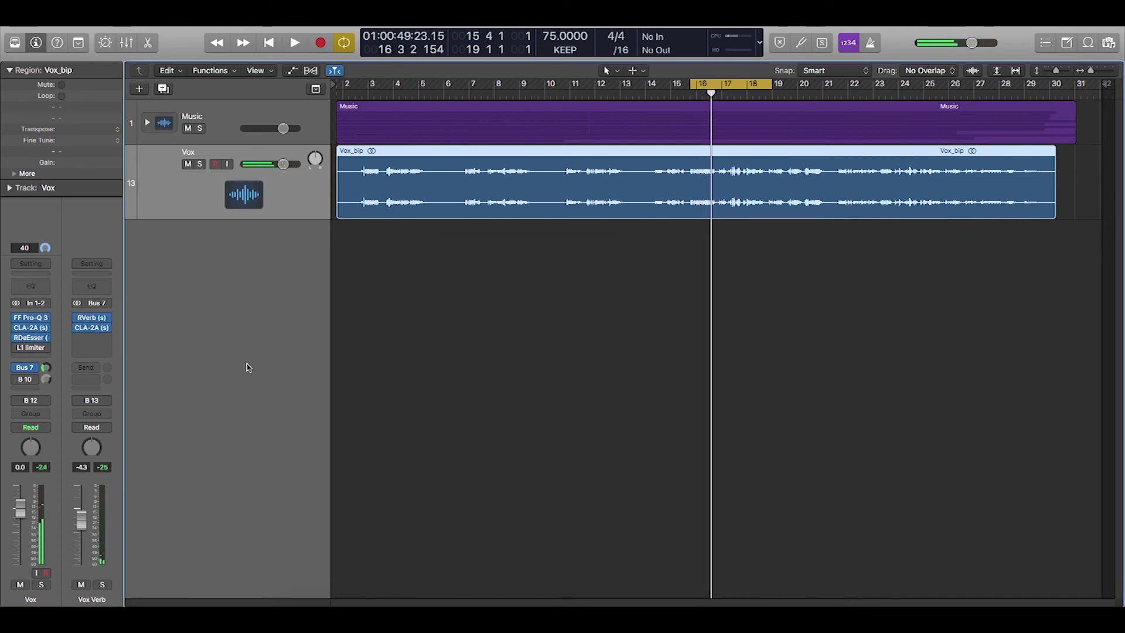
pyautogui.click(21, 380)
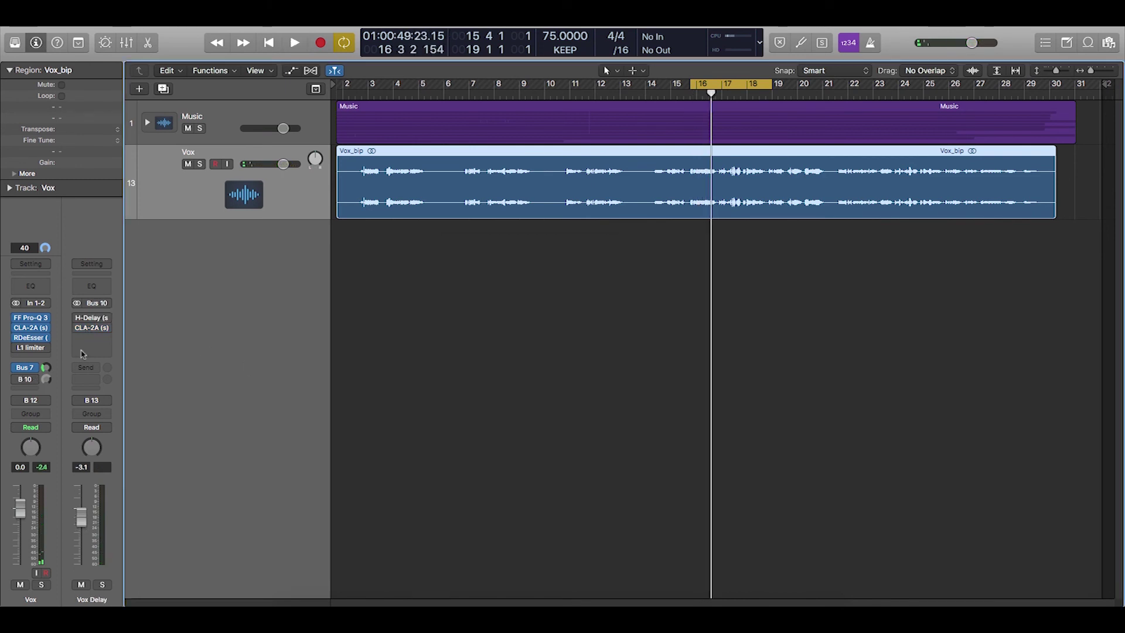
pyautogui.click(94, 317)
pyautogui.moveTo(466, 278); pyautogui.dragTo(771, 259)
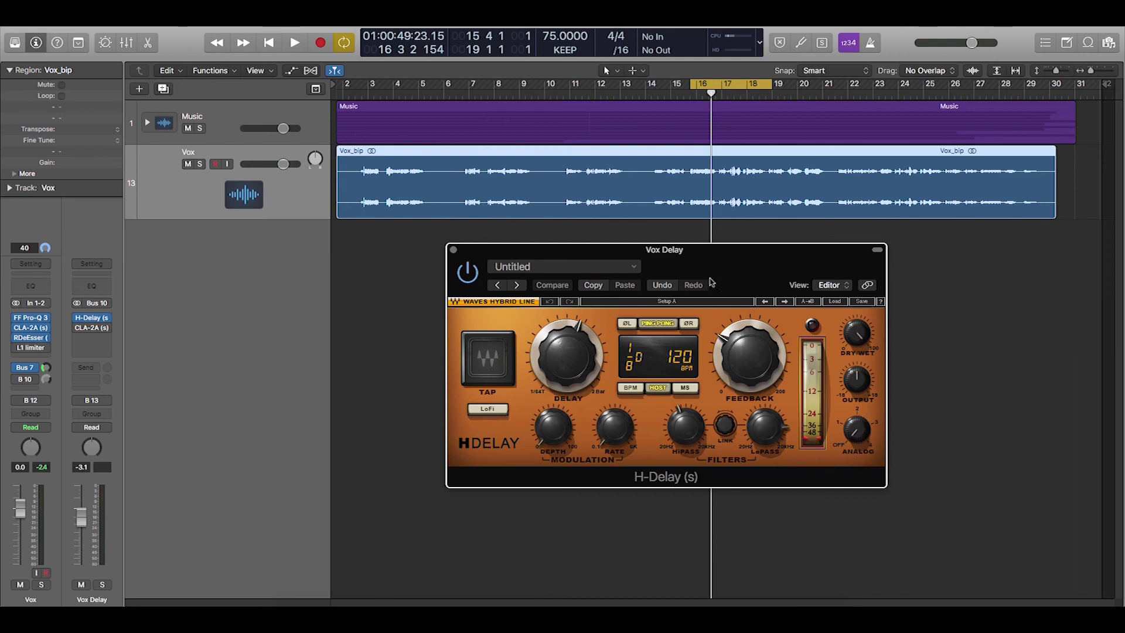
pyautogui.moveTo(732, 274); pyautogui.dragTo(725, 246)
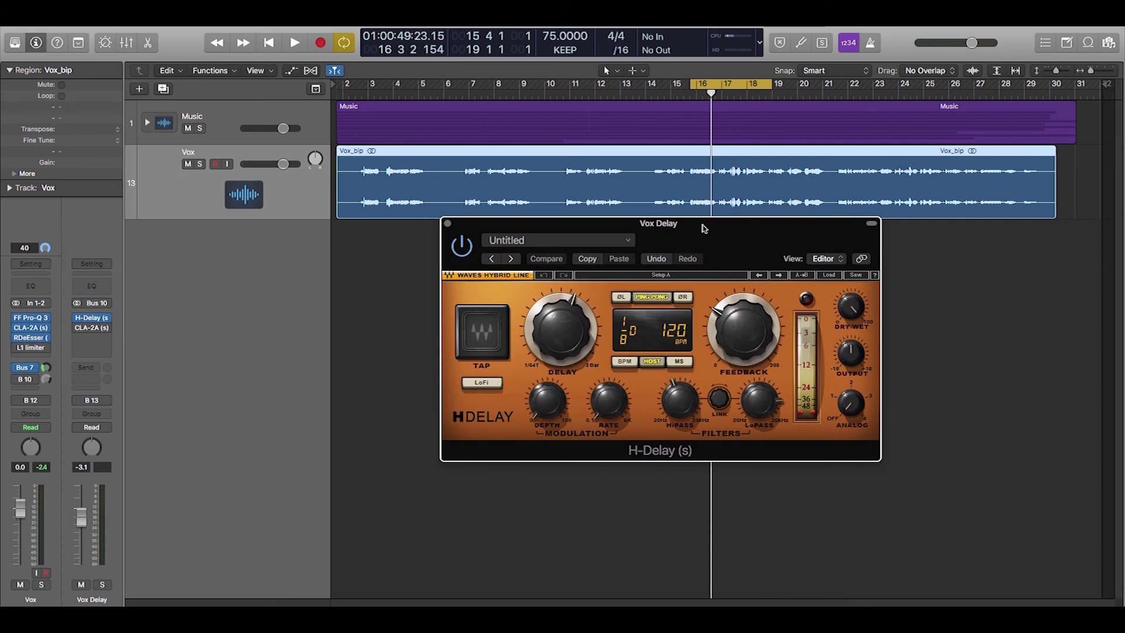
pyautogui.moveTo(720, 239); pyautogui.dragTo(716, 246)
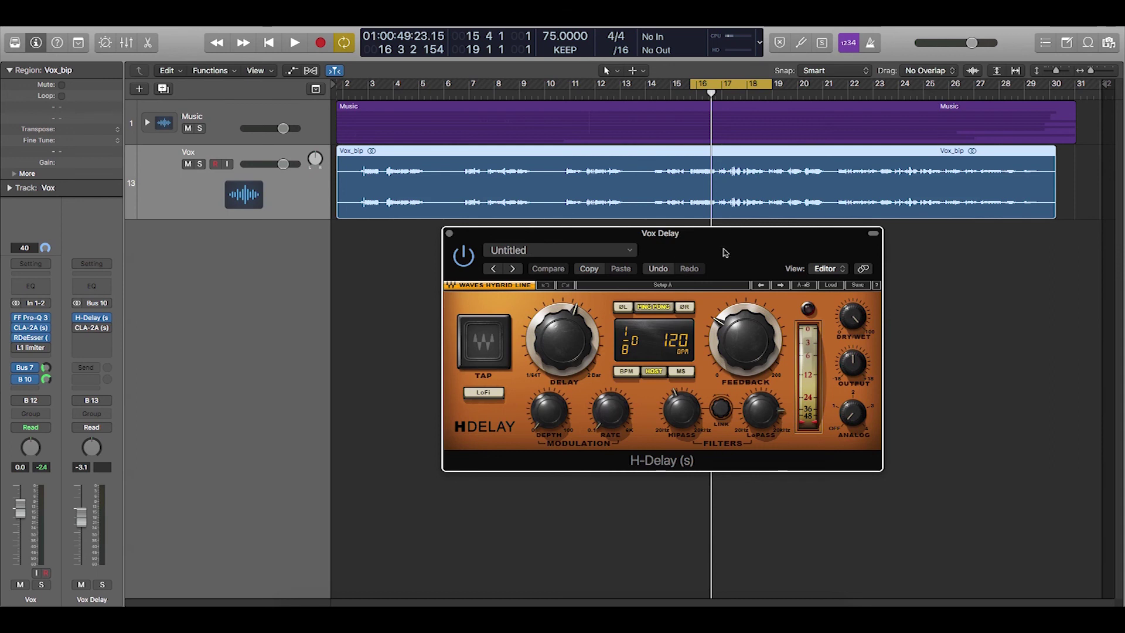
# - Audition the delay in the loop and lower the Vox track's Bus 10 send level to about -29
pyautogui.press('space')
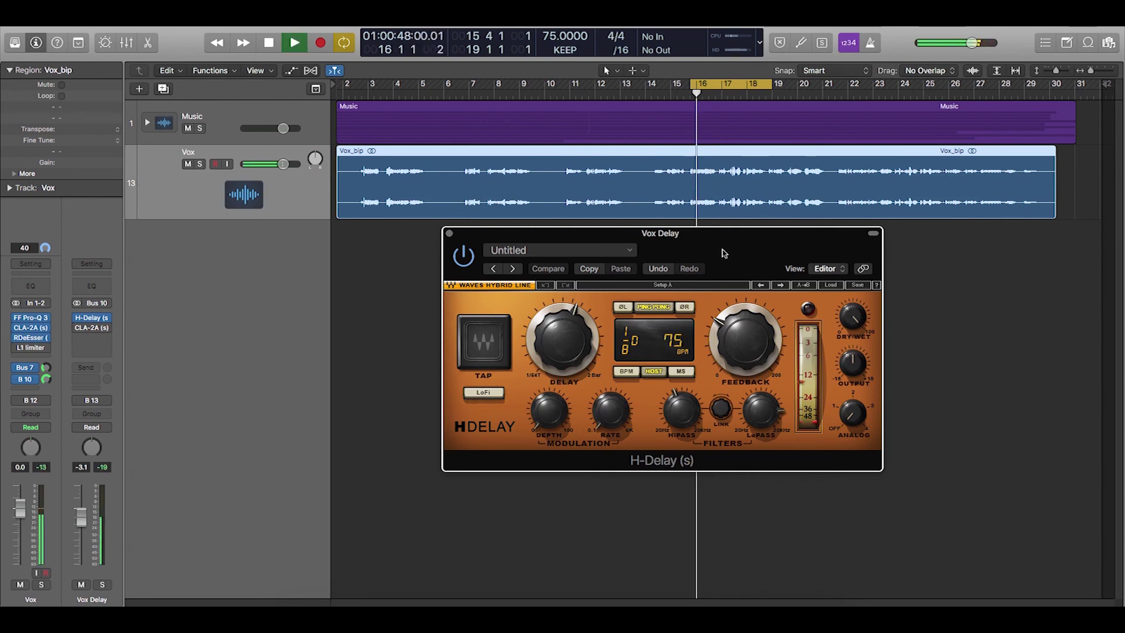
pyautogui.press('space')
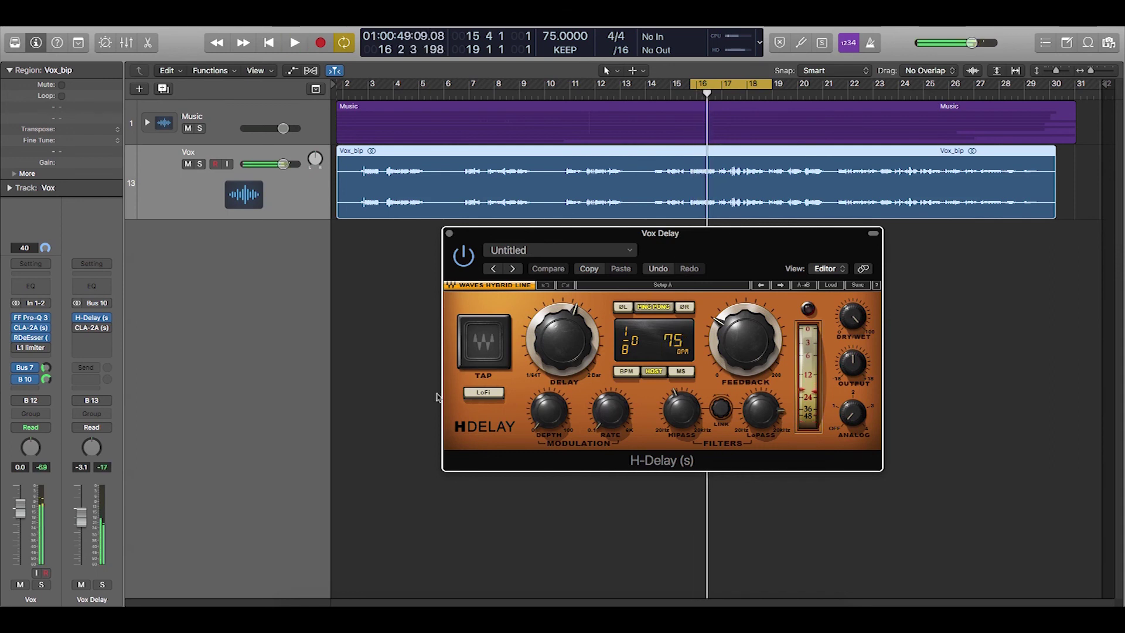
pyautogui.moveTo(56, 377); pyautogui.dragTo(61, 462)
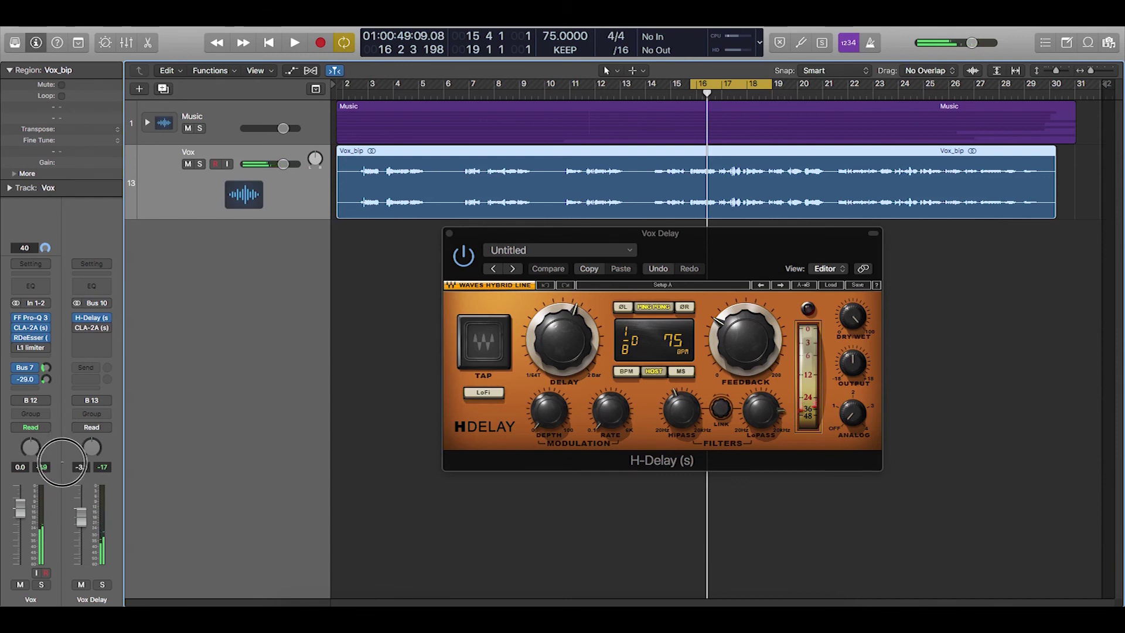
pyautogui.press('space')
pyautogui.moveTo(743, 251); pyautogui.dragTo(702, 248)
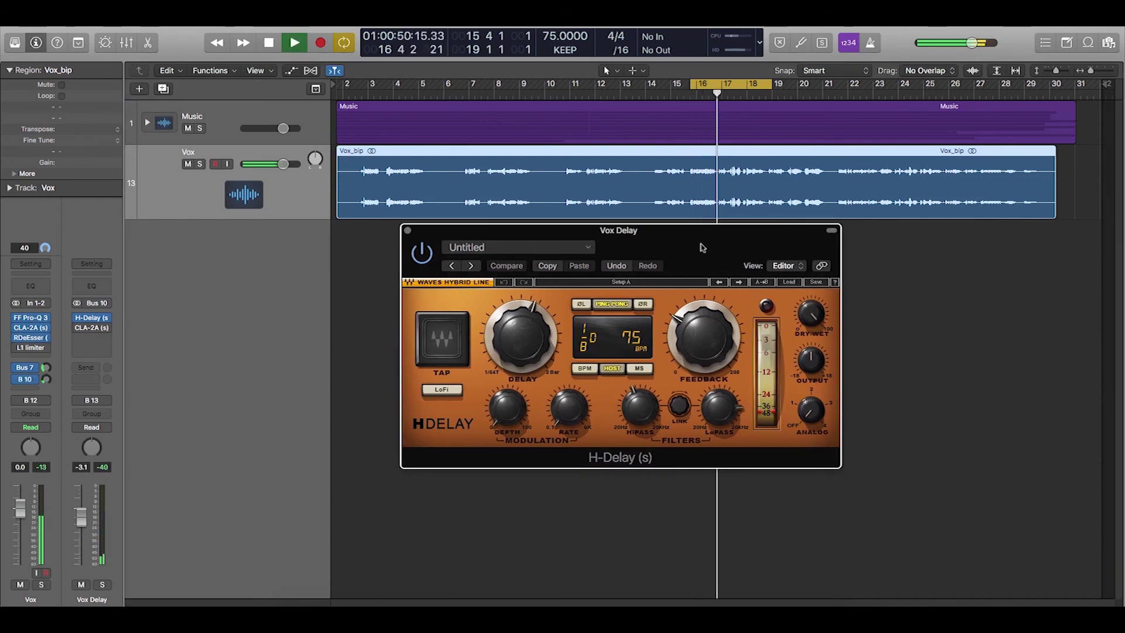
pyautogui.click(47, 379)
# - Switch on the CLA-2A on the Vox Delay channel with its Vox preset, start the loop and close the compressor
pyautogui.click(95, 328)
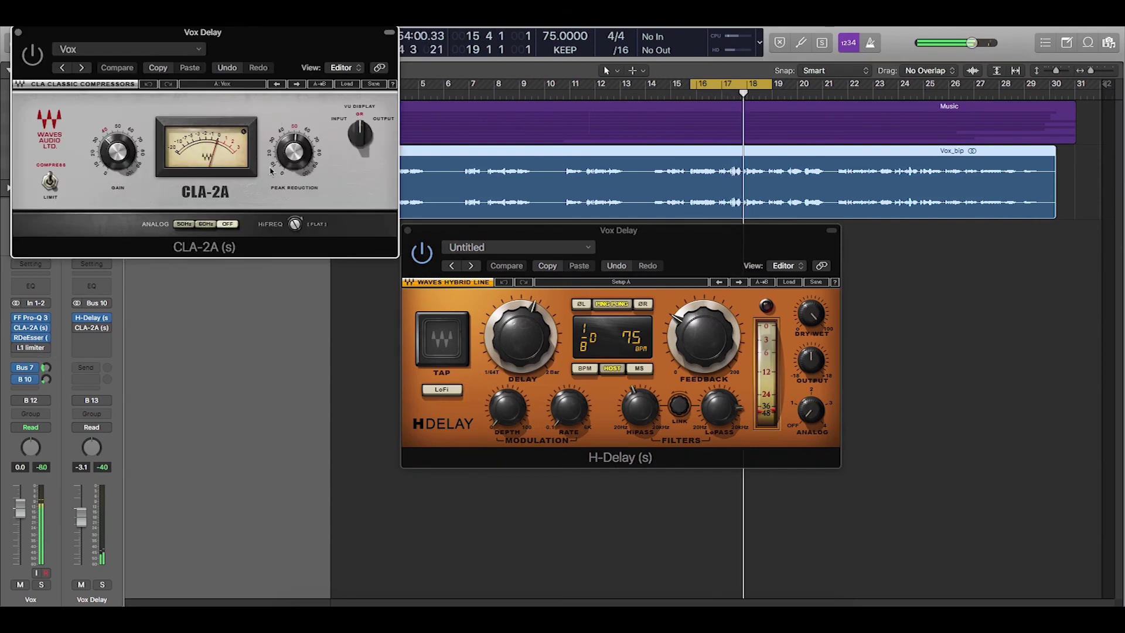
pyautogui.moveTo(321, 48); pyautogui.dragTo(475, 170)
pyautogui.click(491, 174)
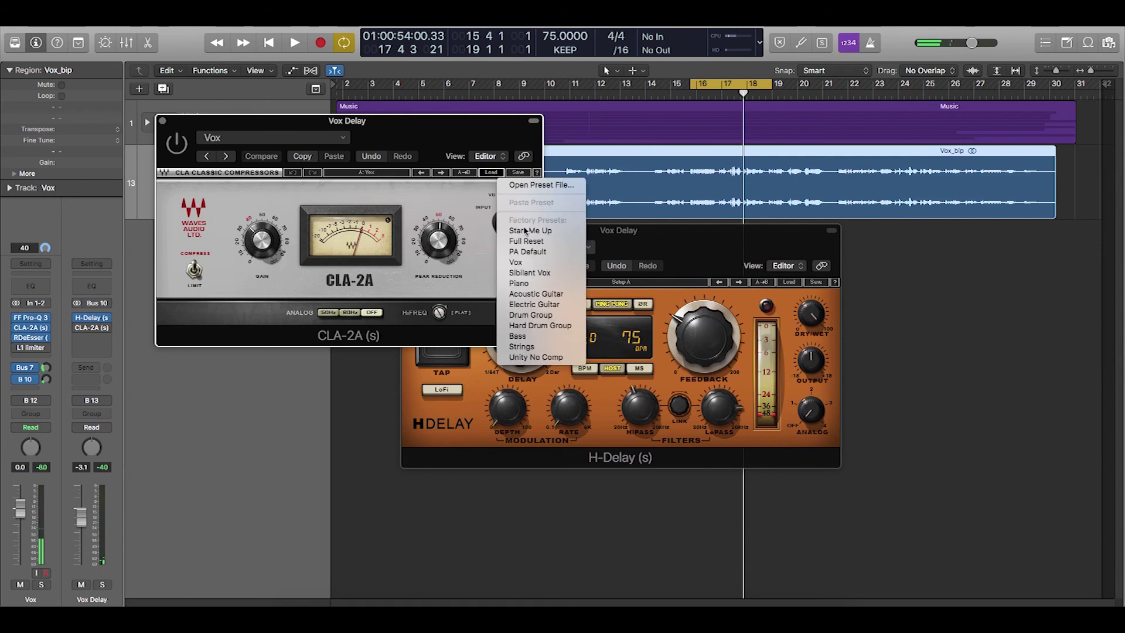
pyautogui.click(431, 126)
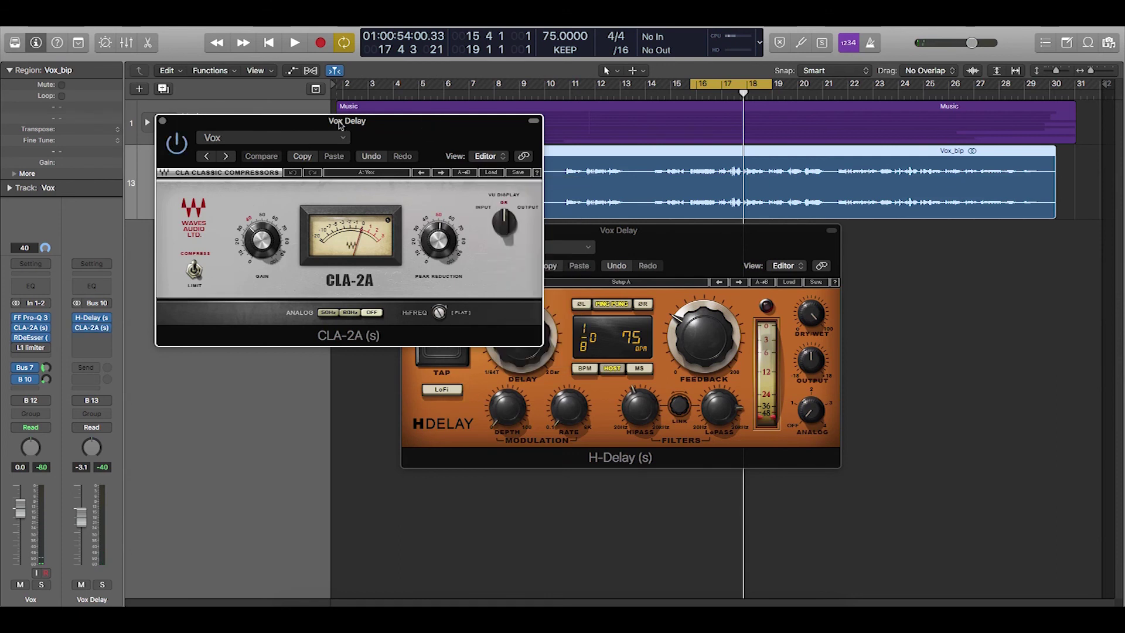
pyautogui.press('space')
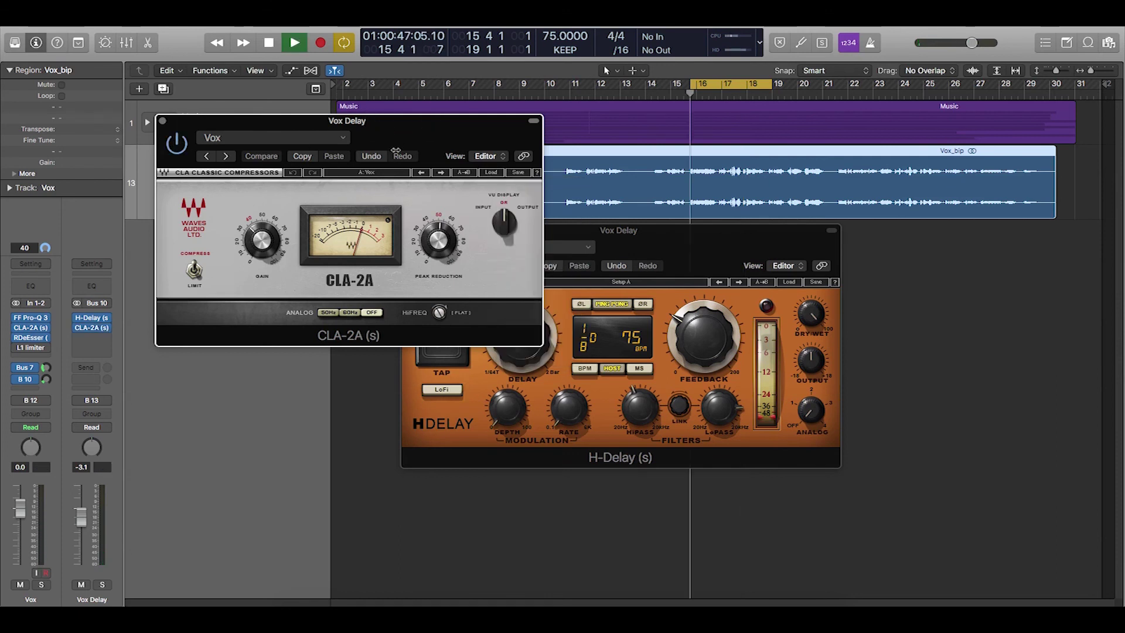
pyautogui.click(163, 122)
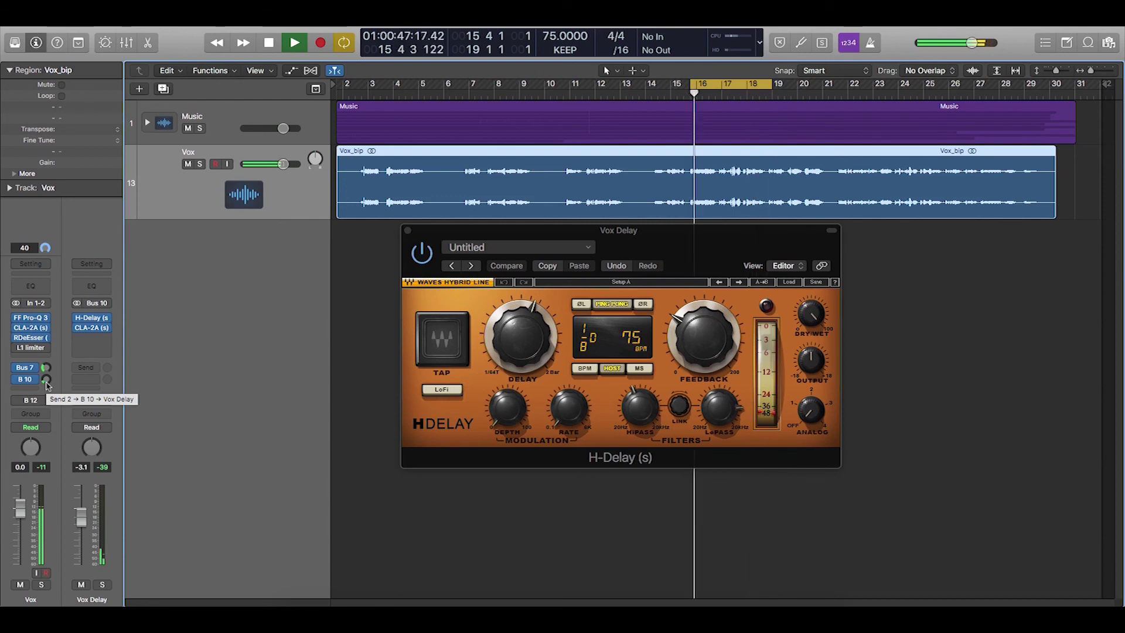
# - Raise the Vox track's Bus 10 send level to about -15.8 while the loop plays
pyautogui.press('space')
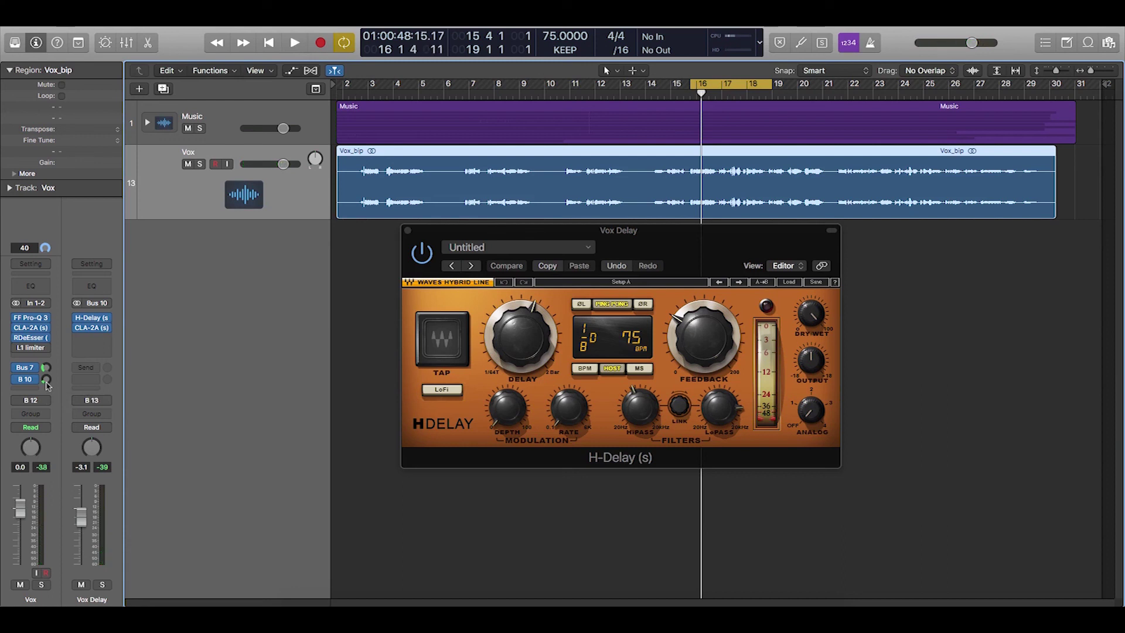
pyautogui.press('space')
pyautogui.moveTo(47, 384); pyautogui.dragTo(52, 364)
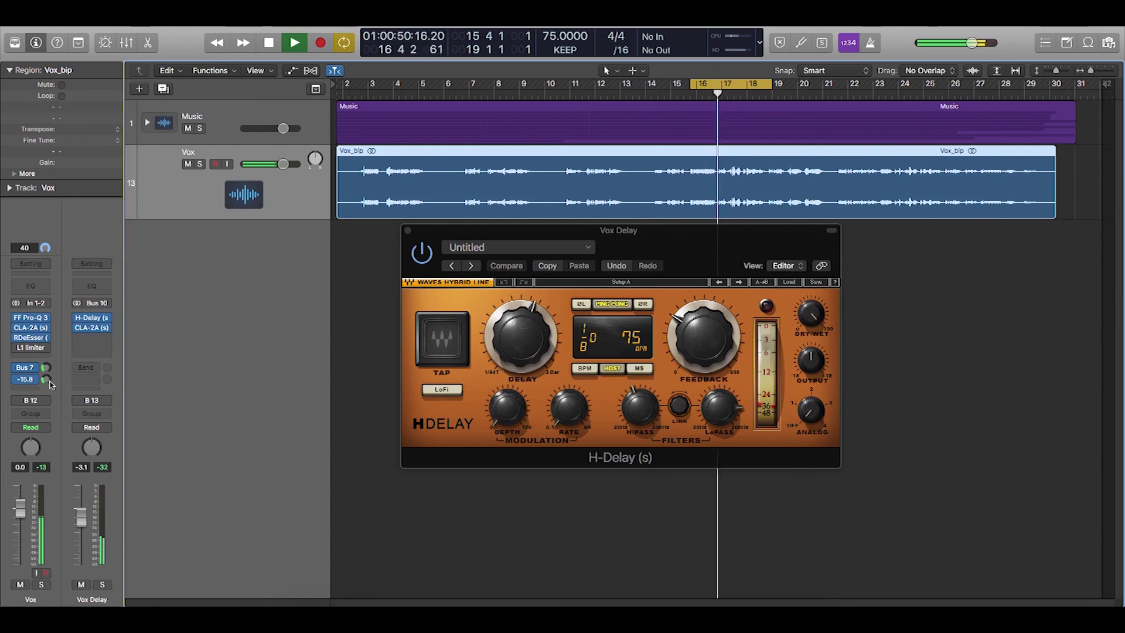
pyautogui.moveTo(696, 252); pyautogui.dragTo(716, 251)
# - Fine-tune the Vox track's Bus 10 send level by ear during loop playback and close the H-Delay
pyautogui.moveTo(47, 382); pyautogui.dragTo(45, 386)
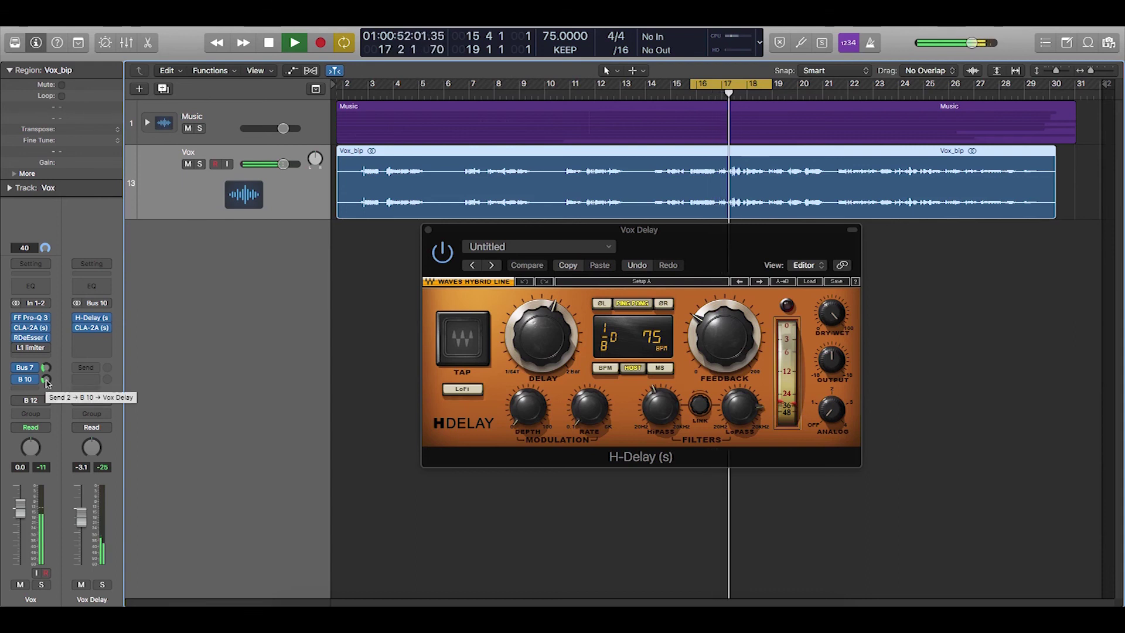
pyautogui.moveTo(47, 383); pyautogui.dragTo(45, 382)
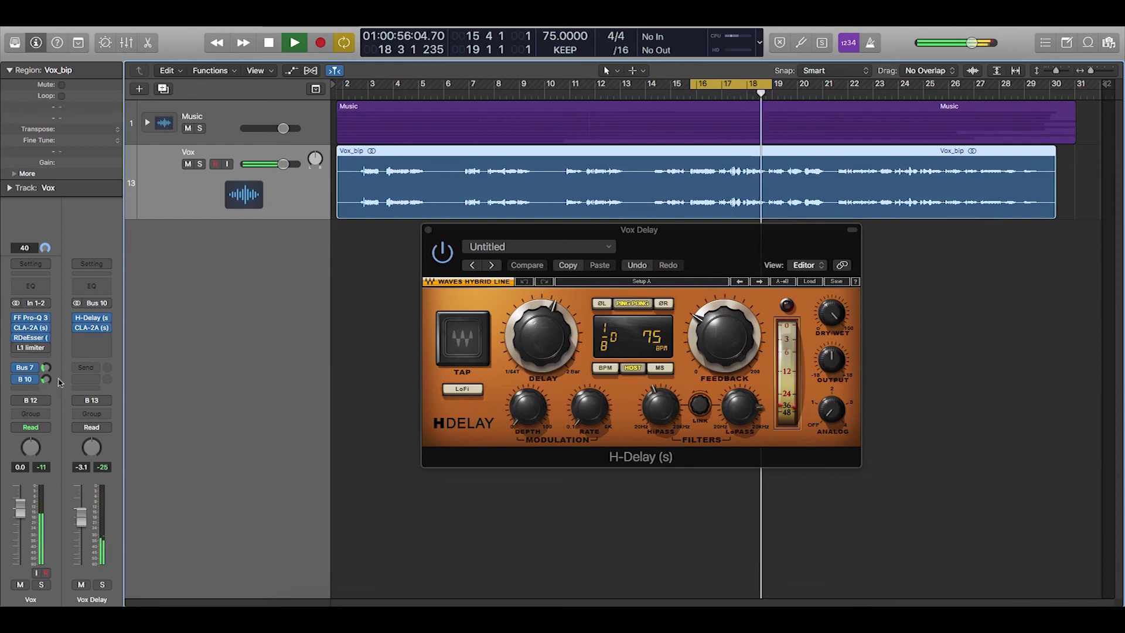
pyautogui.click(711, 245)
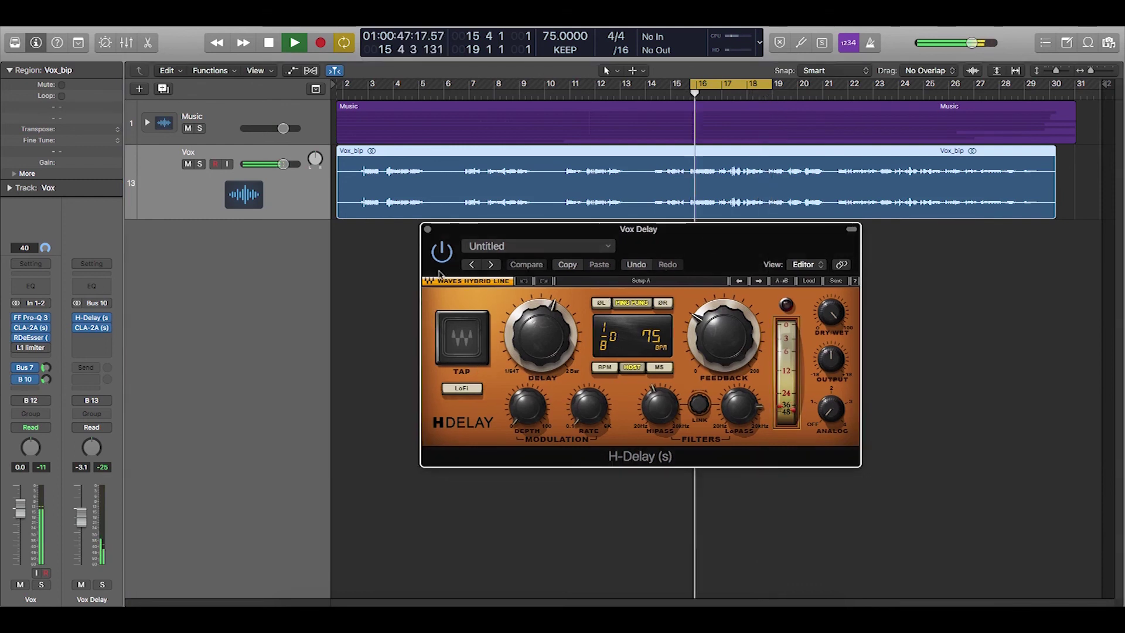
pyautogui.click(428, 231)
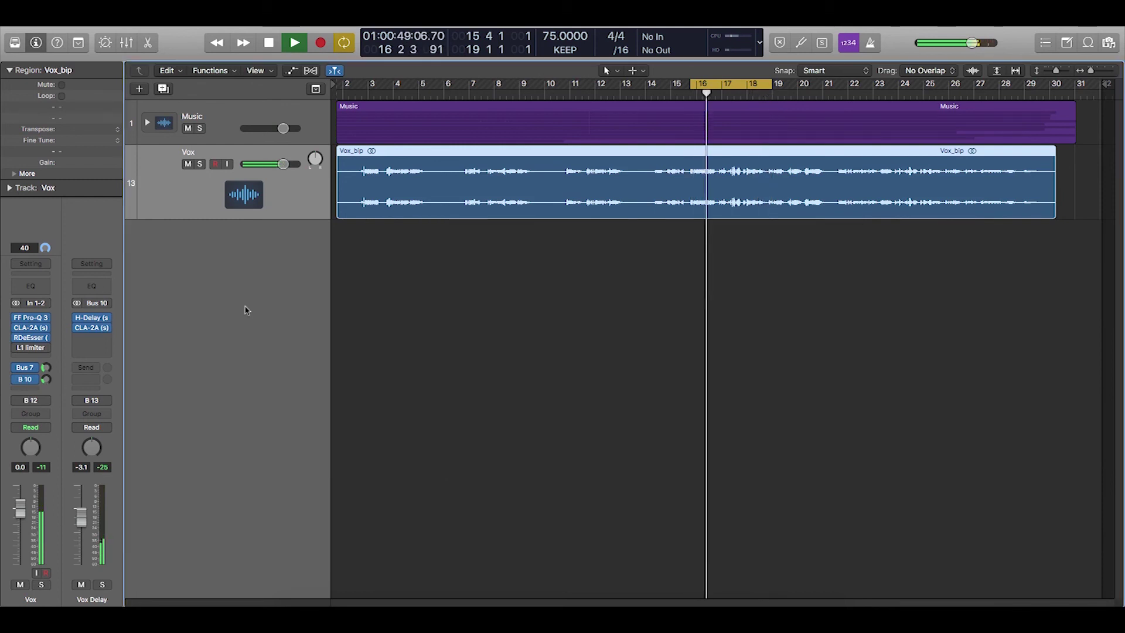
# - Lower the Vox track's Bus 7 send level to -15.4 while the loop plays, deselect the vocal region and stop playback
pyautogui.click(46, 367)
pyautogui.moveTo(47, 367); pyautogui.dragTo(47, 373)
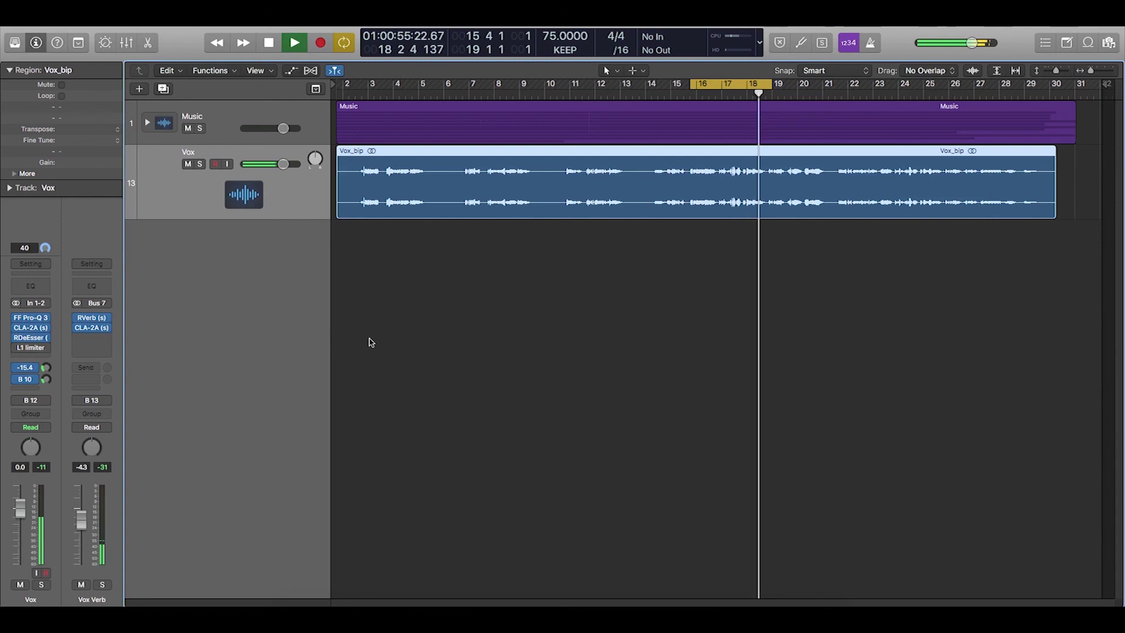
pyautogui.click(402, 339)
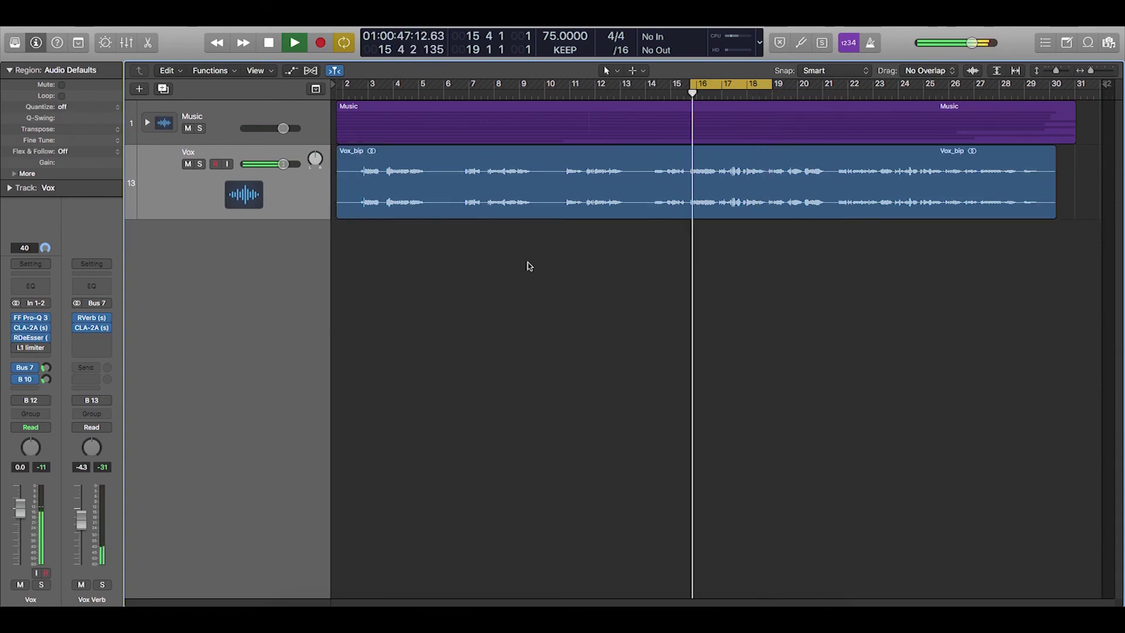
pyautogui.press('space')
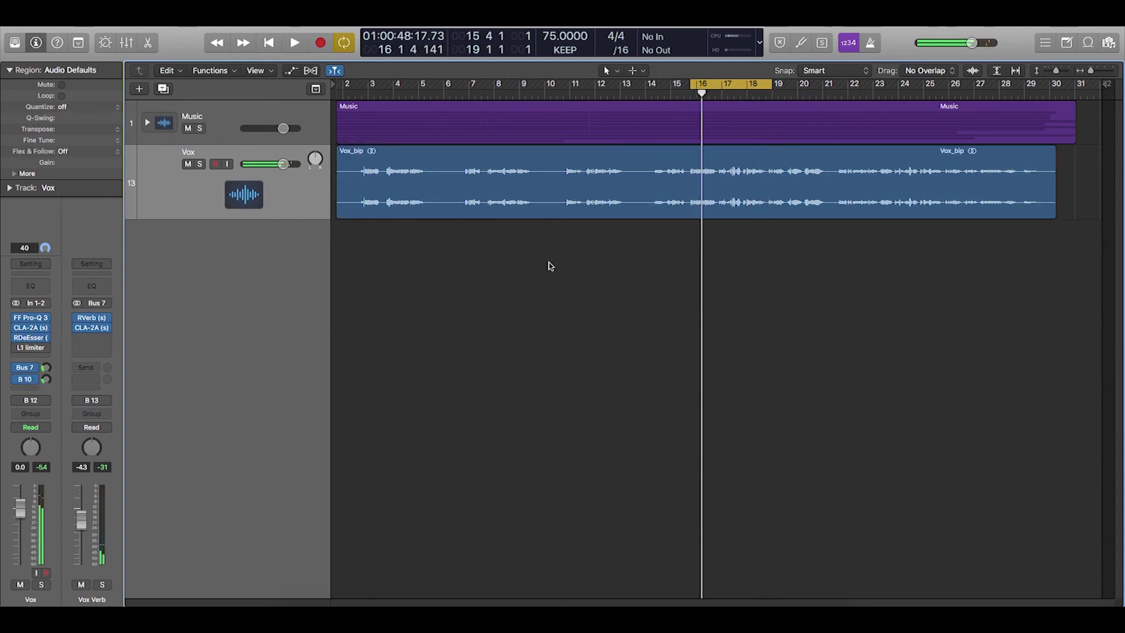
# - Bypass all inserts and sends on the Vox track and play the loop to hear the unprocessed vocal
pyautogui.press('space')
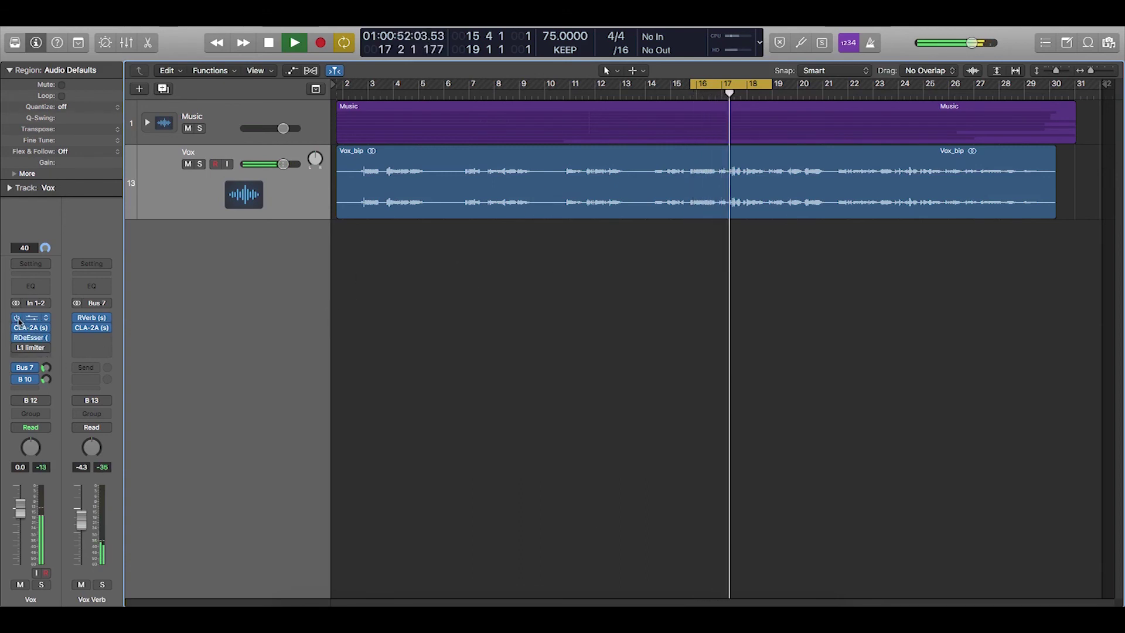
pyautogui.moveTo(16, 318); pyautogui.dragTo(21, 375)
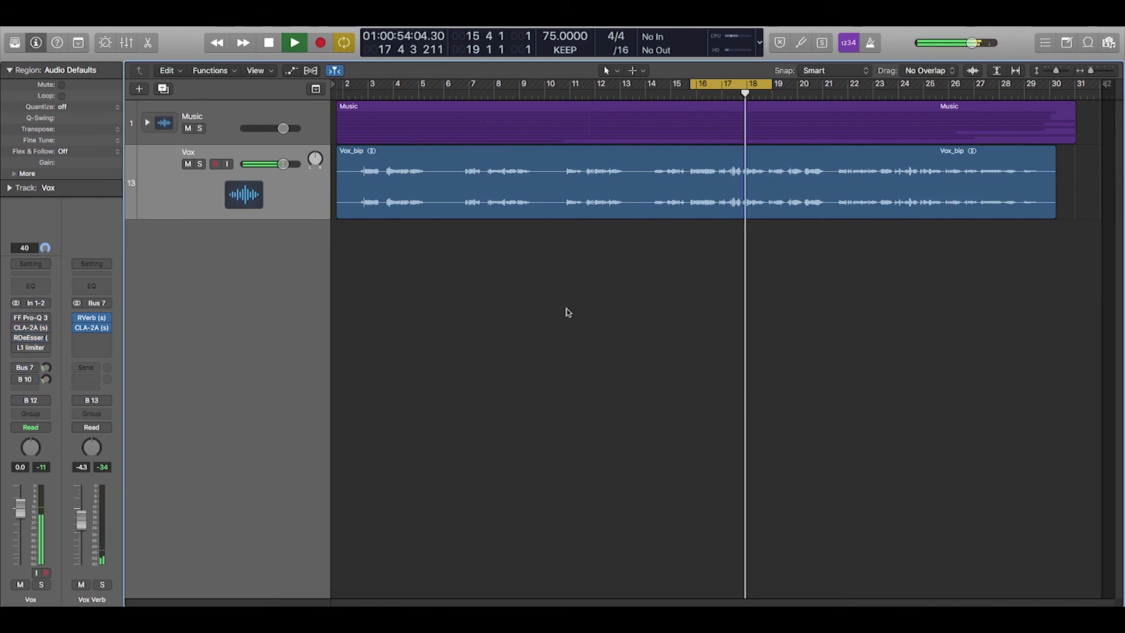
pyautogui.press('space')
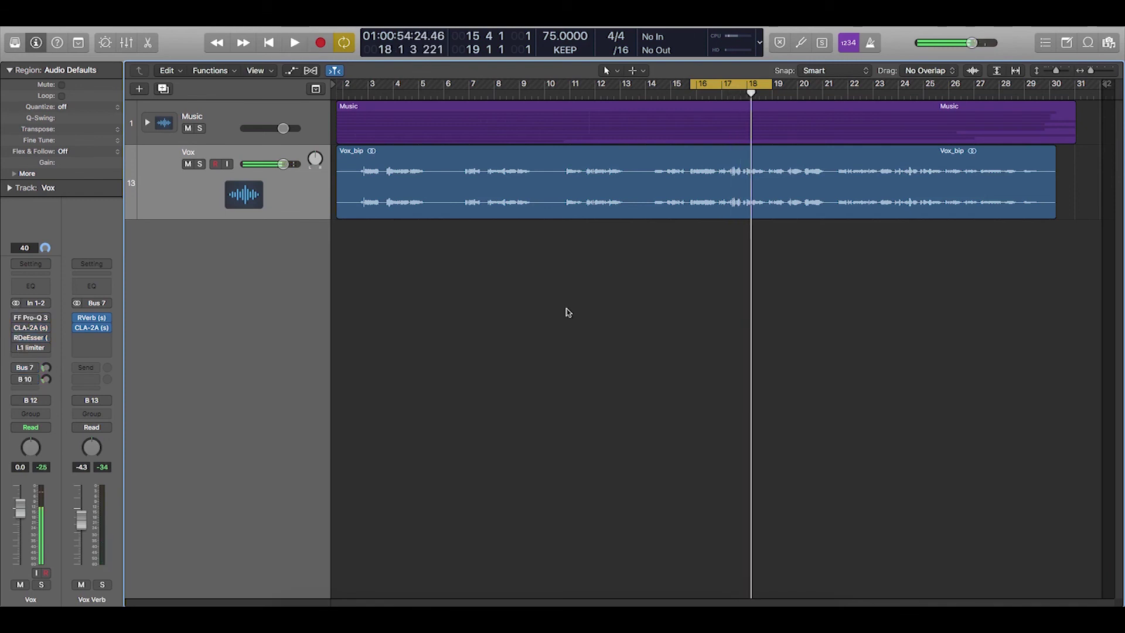
pyautogui.press('space')
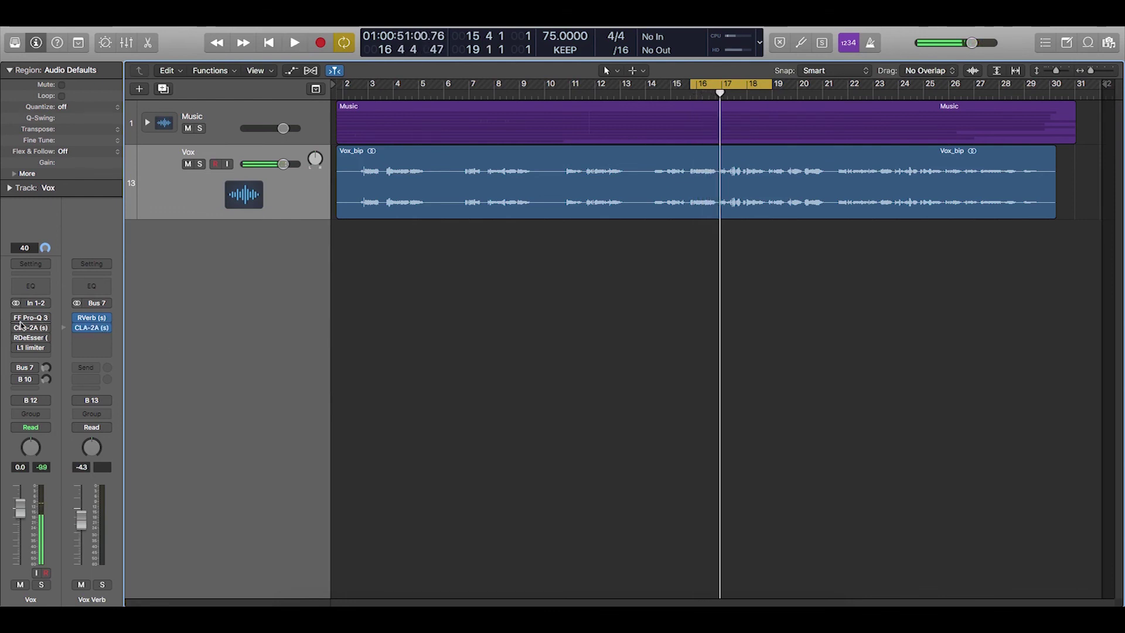
# - Enable all inserts and sends on the Vox track, including the L1 limiter, and play the loop to hear the processed vocal
pyautogui.moveTo(16, 319); pyautogui.dragTo(15, 384)
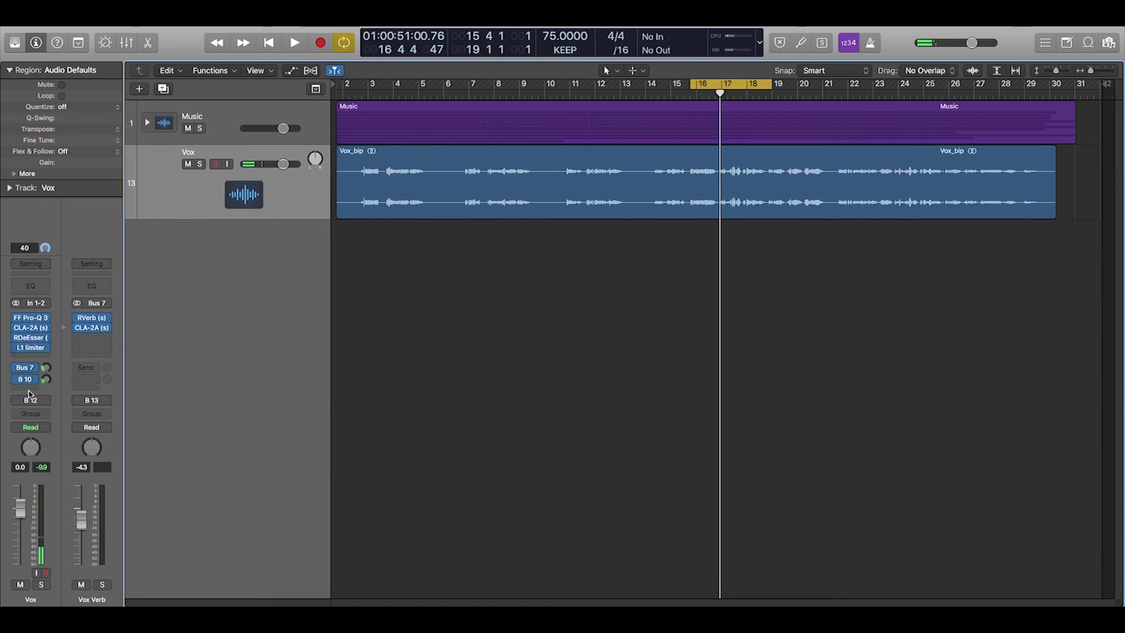
pyautogui.press('space')
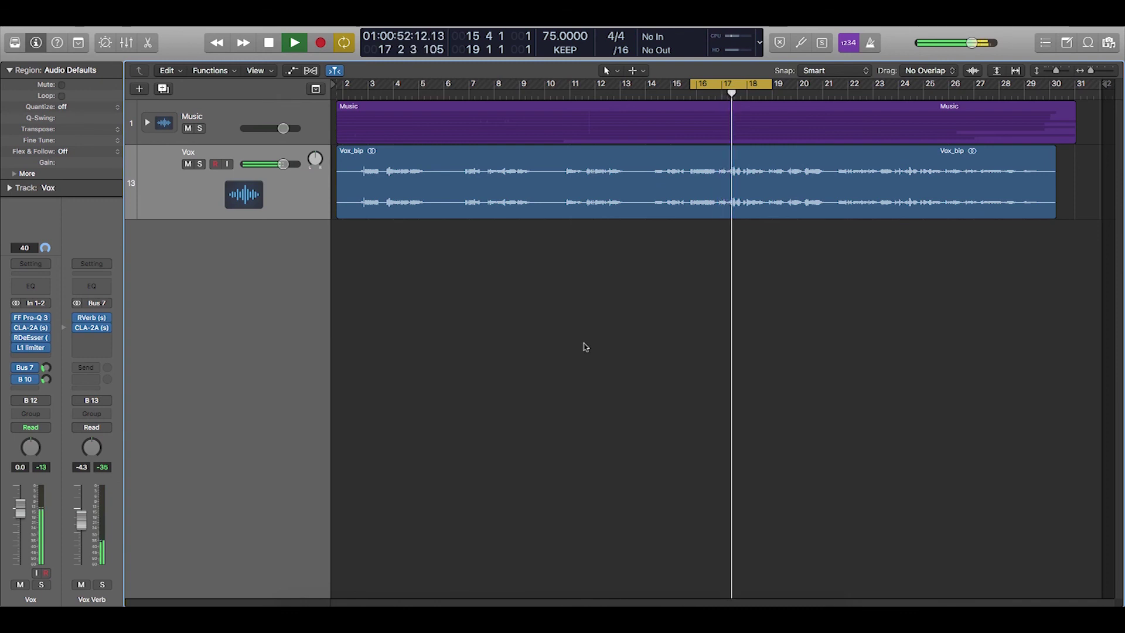
pyautogui.press('space')
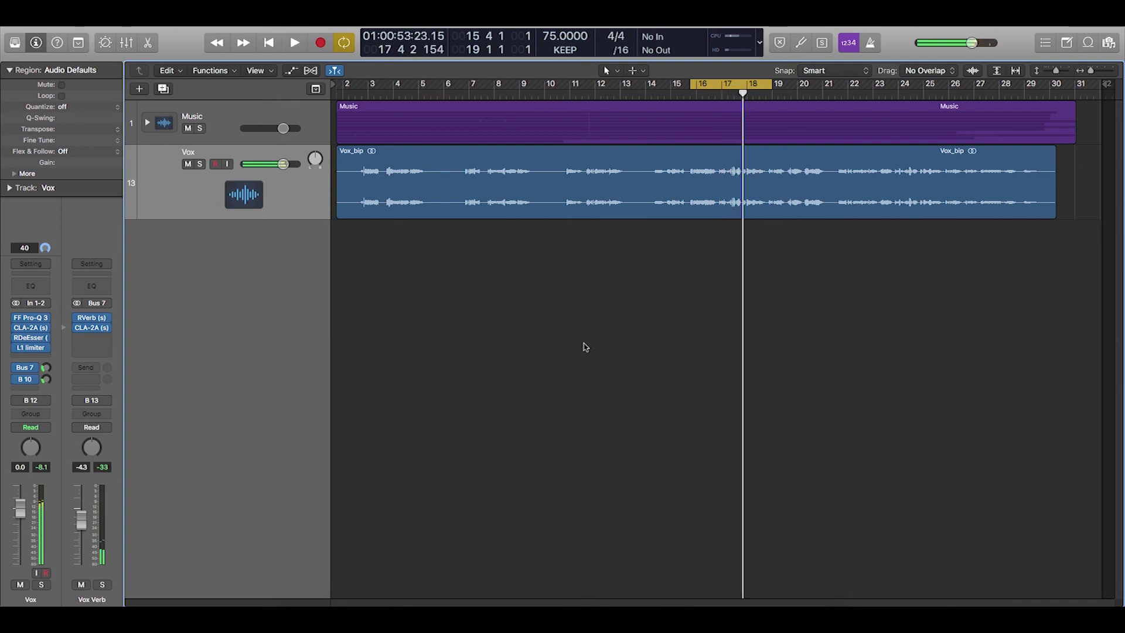
pyautogui.click(300, 188)
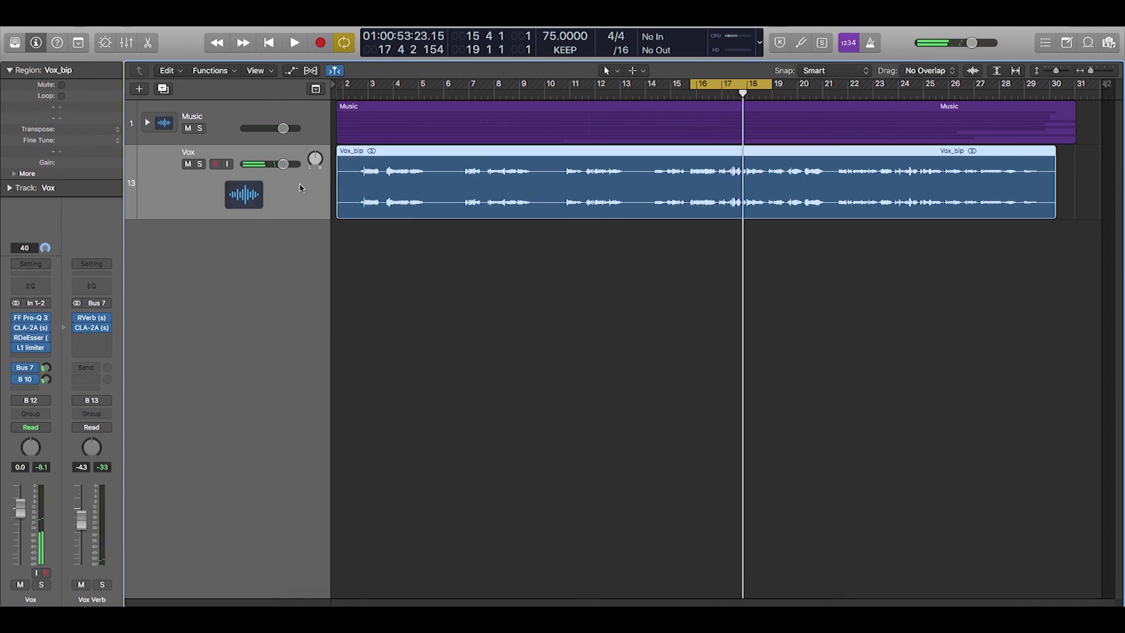
pyautogui.click(610, 329)
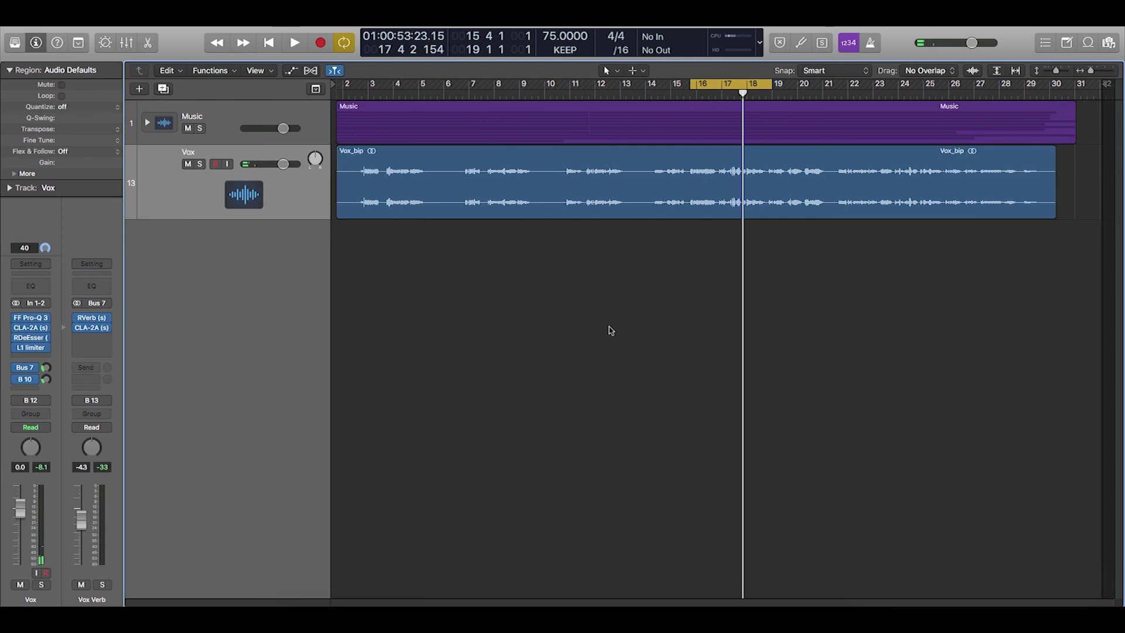